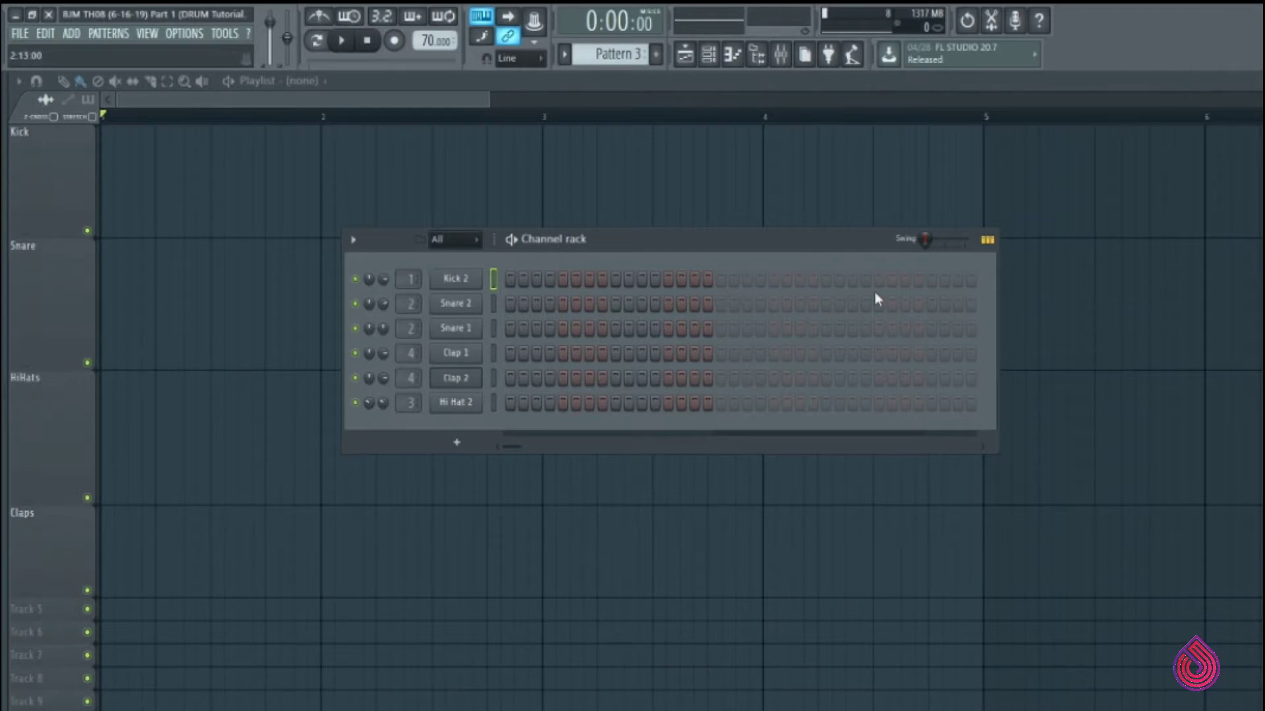
# Step: Program Kick 2 hits on steps 1, 11, 17, 18, 26 and 27, and play the pattern back
pyautogui.click(509, 279)
pyautogui.click(721, 279)
pyautogui.click(734, 279)
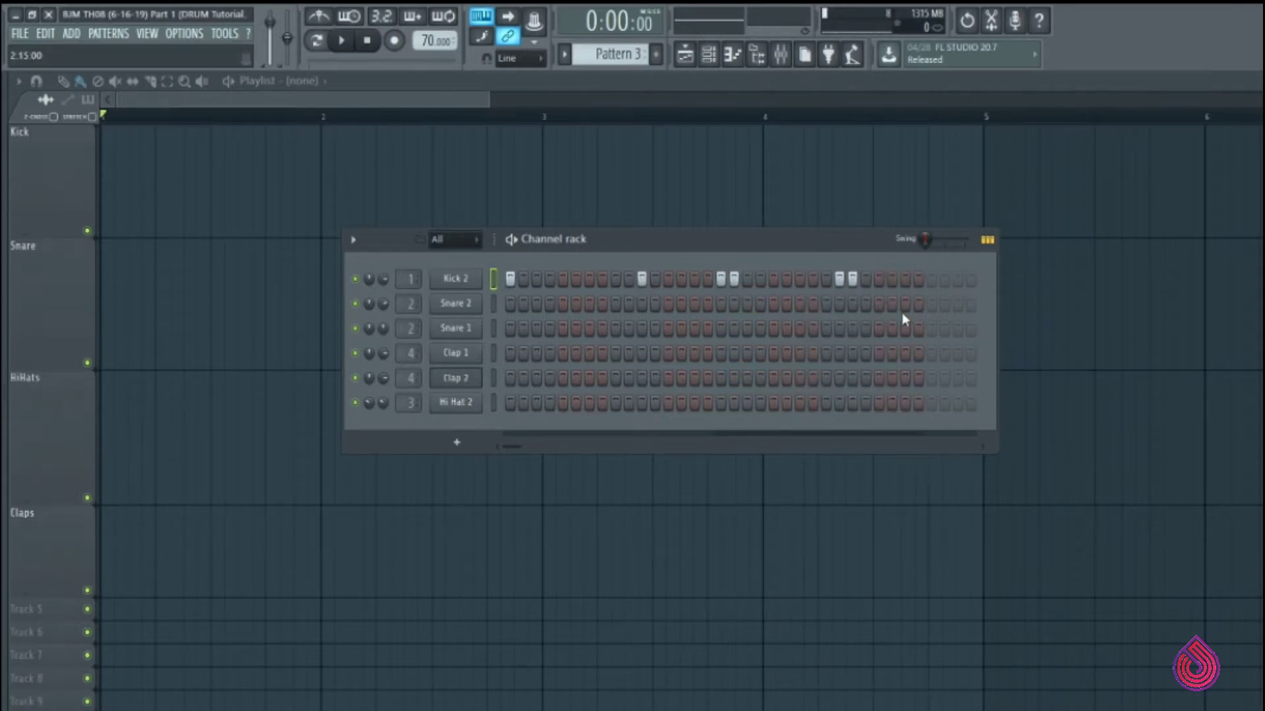
pyautogui.click(337, 39)
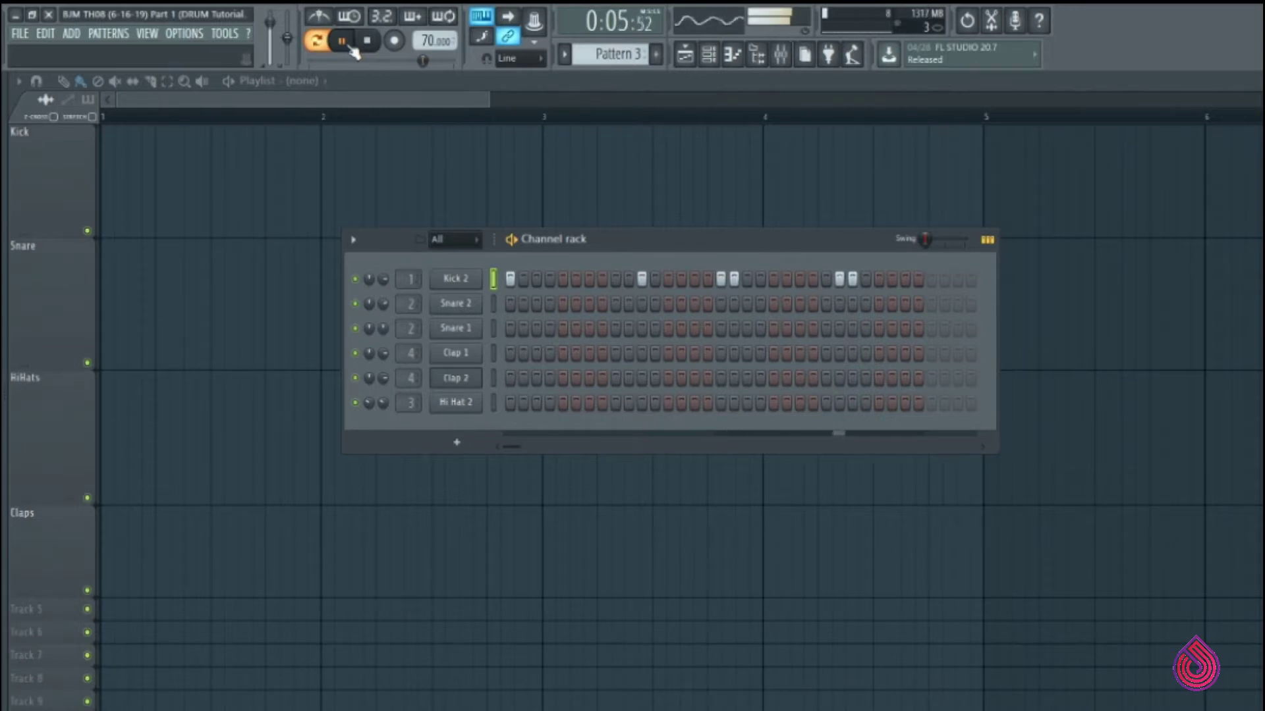
pyautogui.press('space')
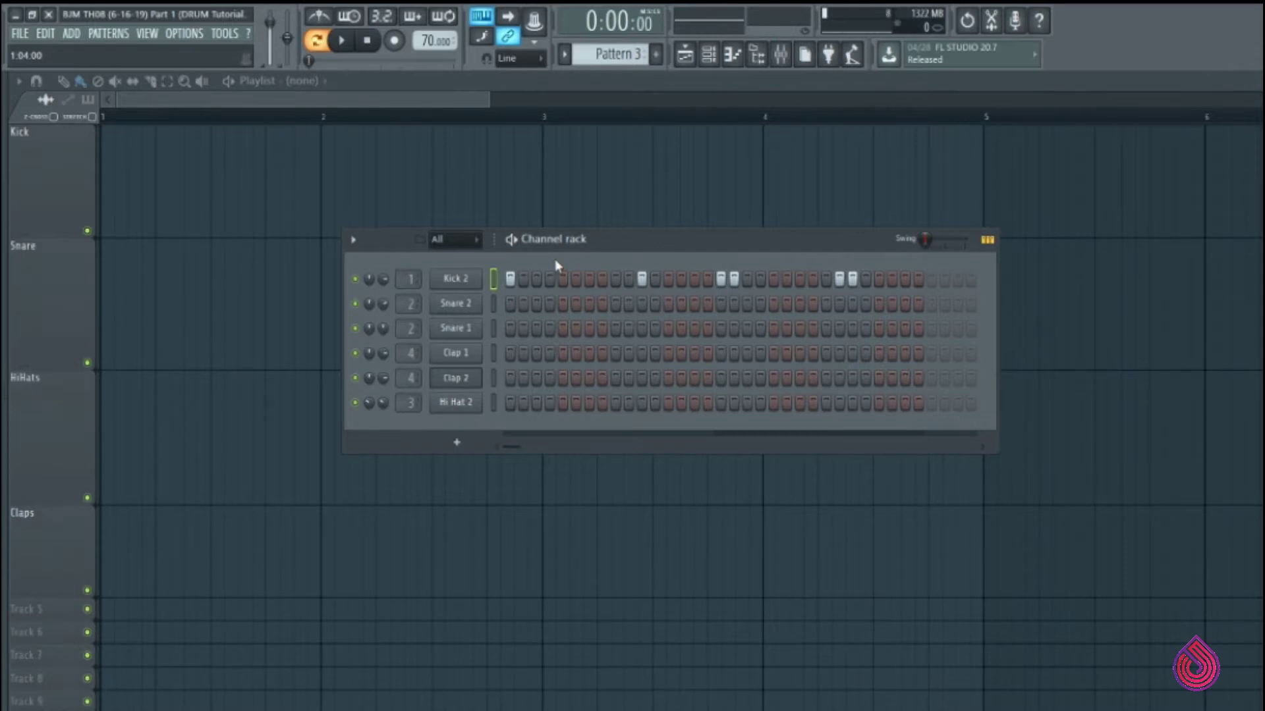
# Step: Lower the velocities of the kick notes on steps 18 and 26 to about 46%, and listen from bar 2
pyautogui.rightClick(471, 278)
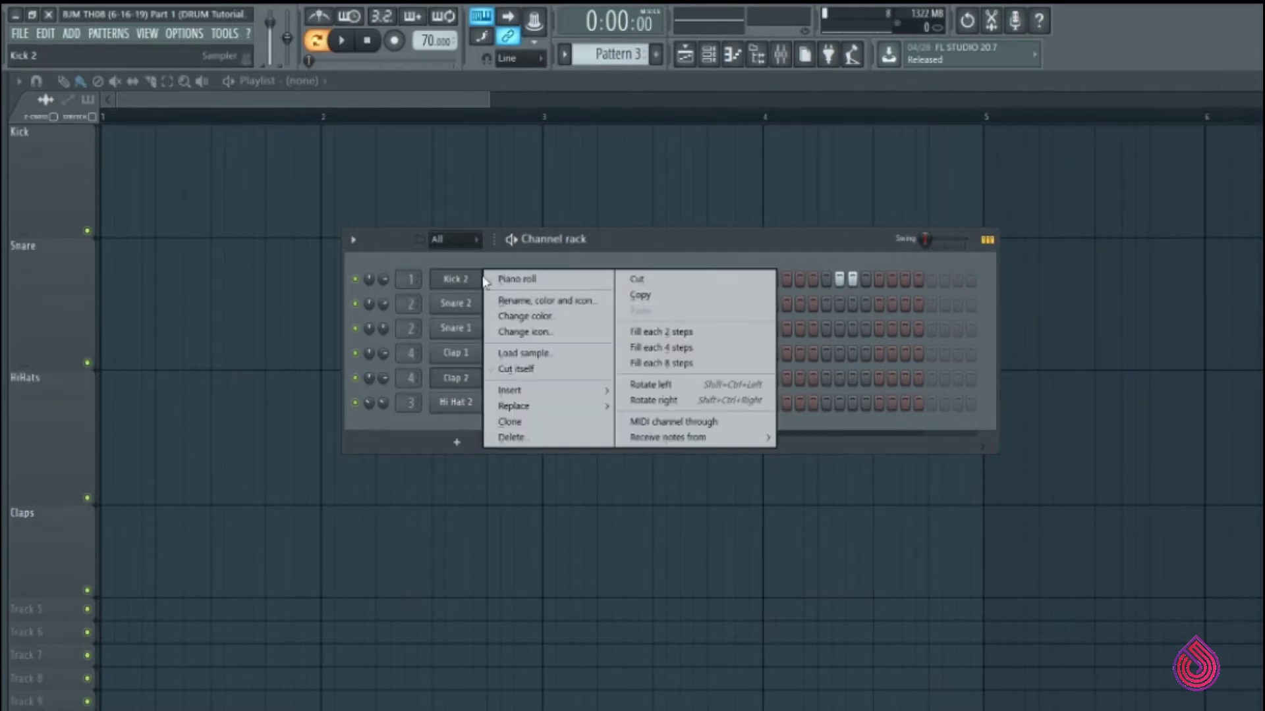
pyautogui.click(517, 279)
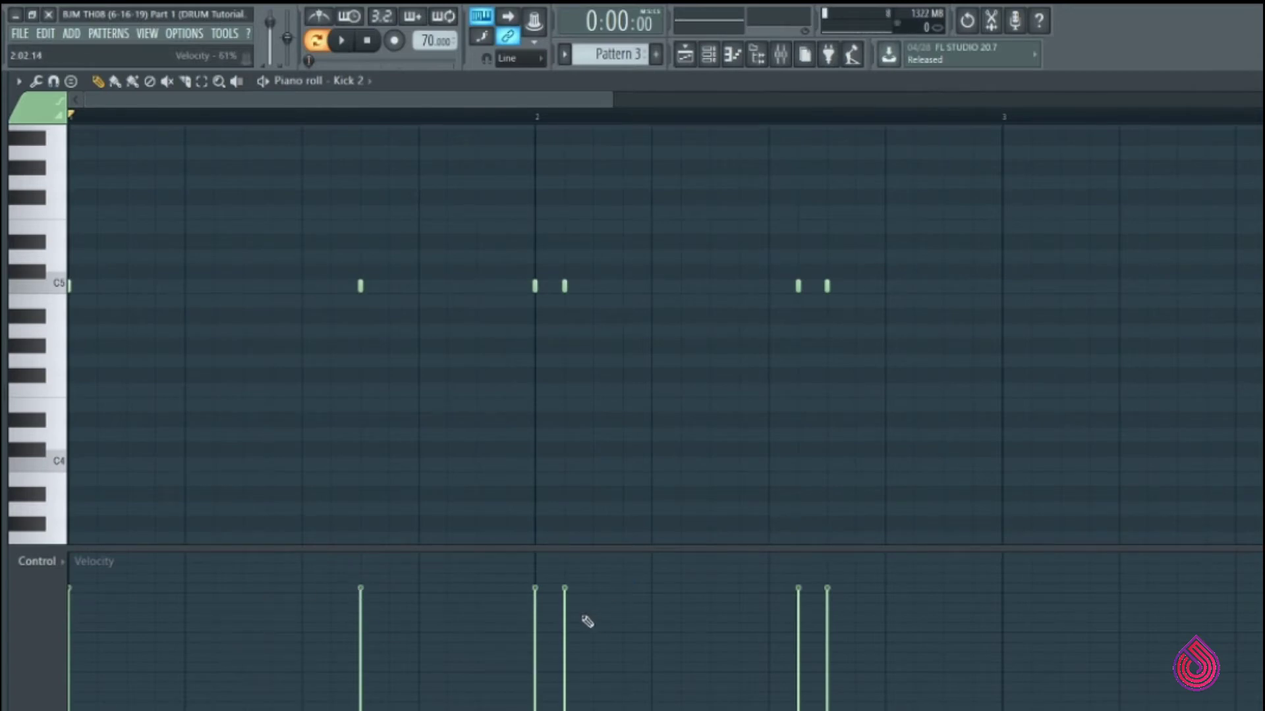
pyautogui.moveTo(573, 619); pyautogui.dragTo(565, 634)
pyautogui.moveTo(809, 593); pyautogui.dragTo(811, 643)
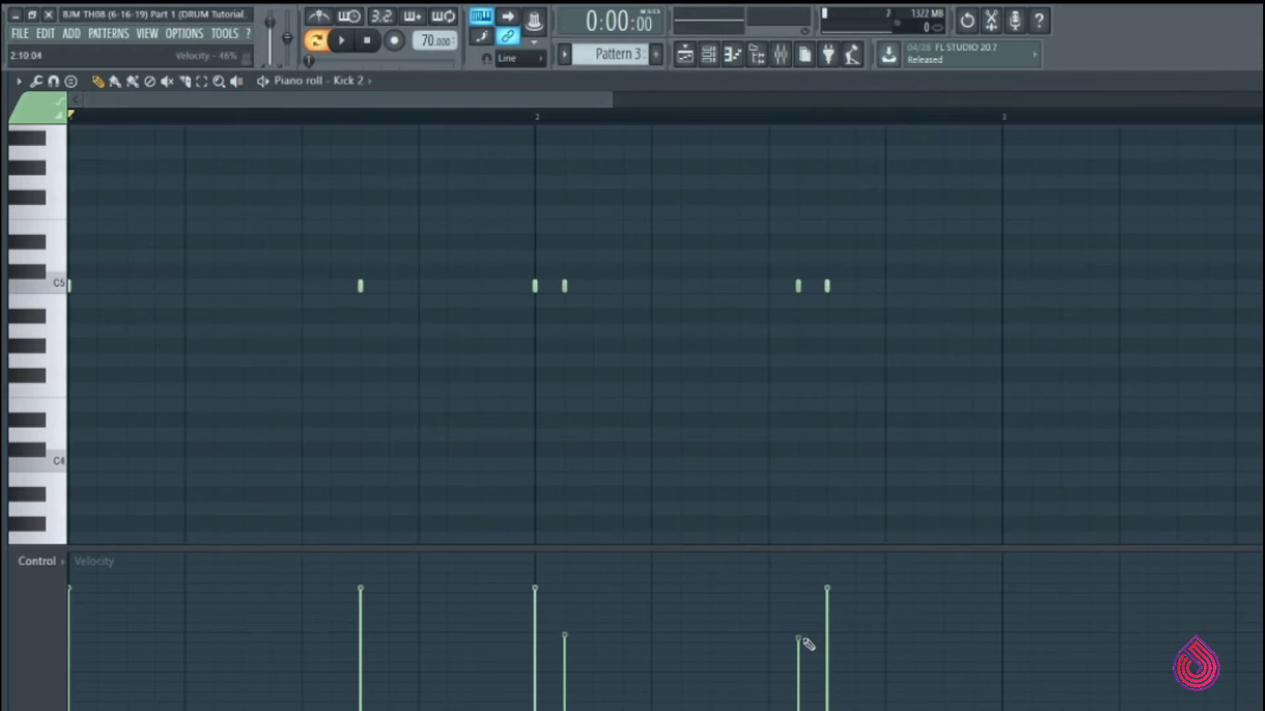
pyautogui.click(531, 119)
pyautogui.press('space')
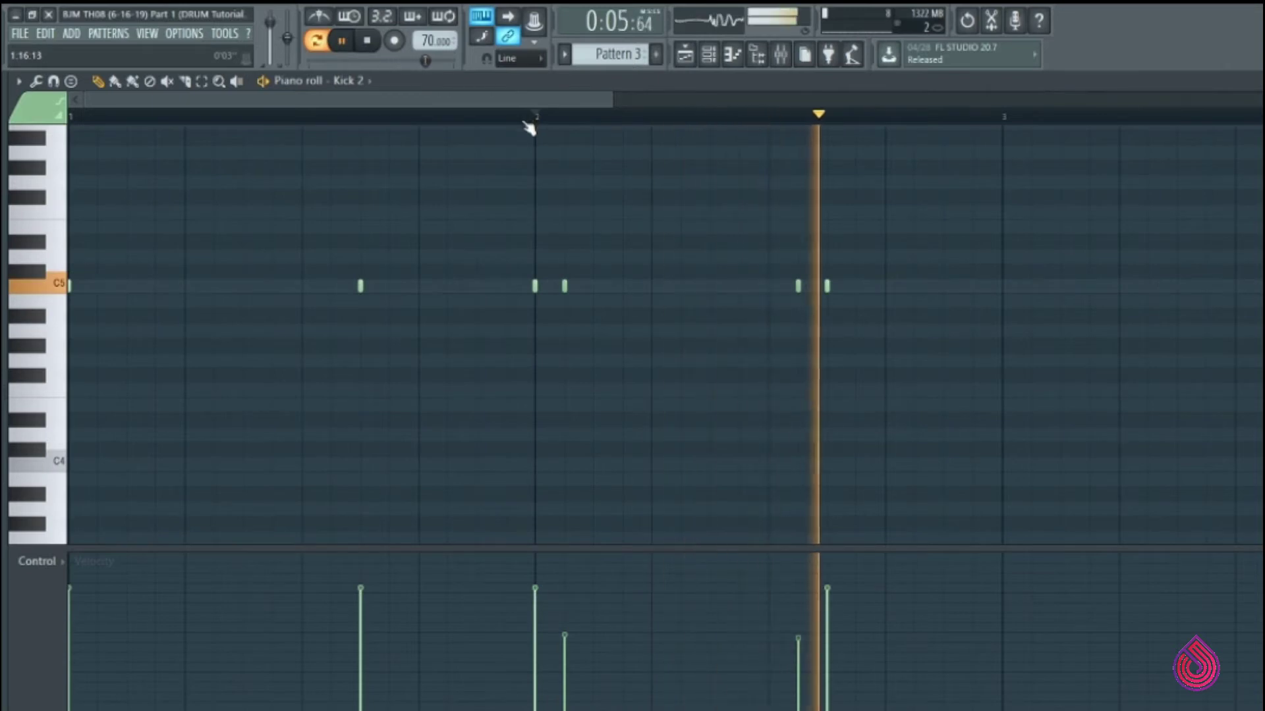
pyautogui.press('space')
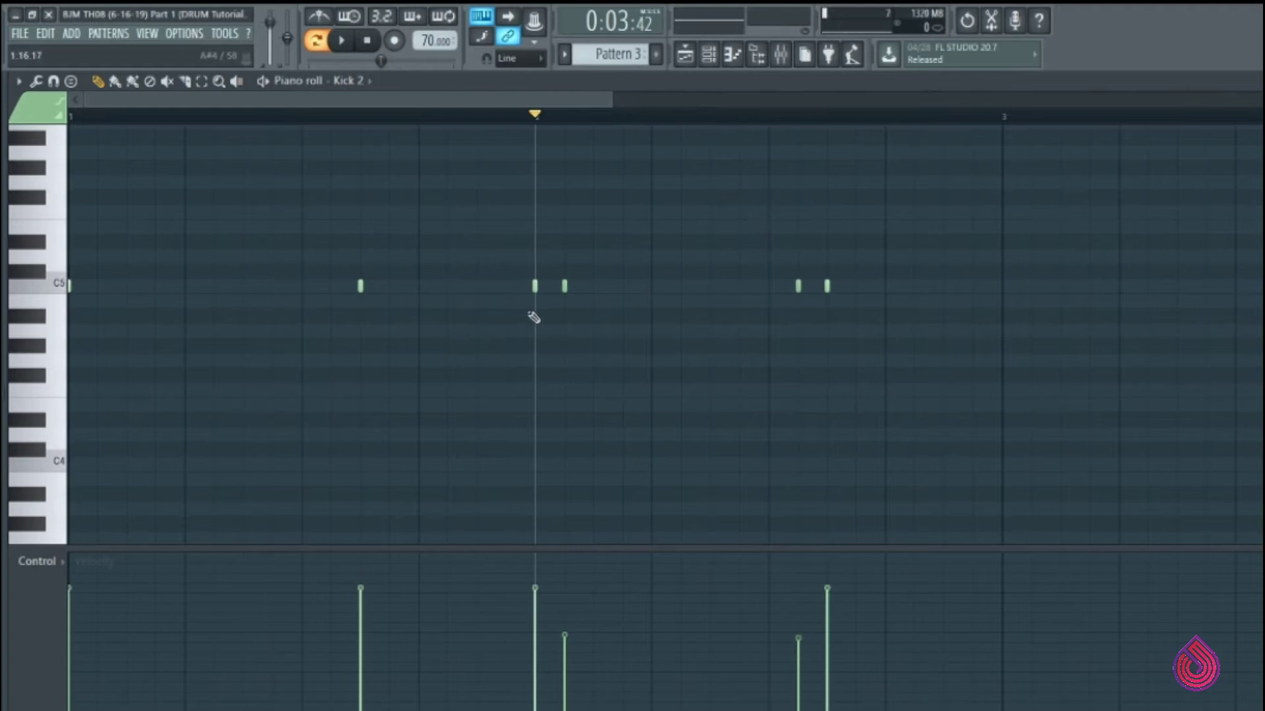
# Step: Nudge the two quieter kick notes slightly behind the grid and return to the channel rack
pyautogui.rightClick(564, 286)
pyautogui.click(566, 286)
pyautogui.moveTo(566, 286); pyautogui.dragTo(571, 286)
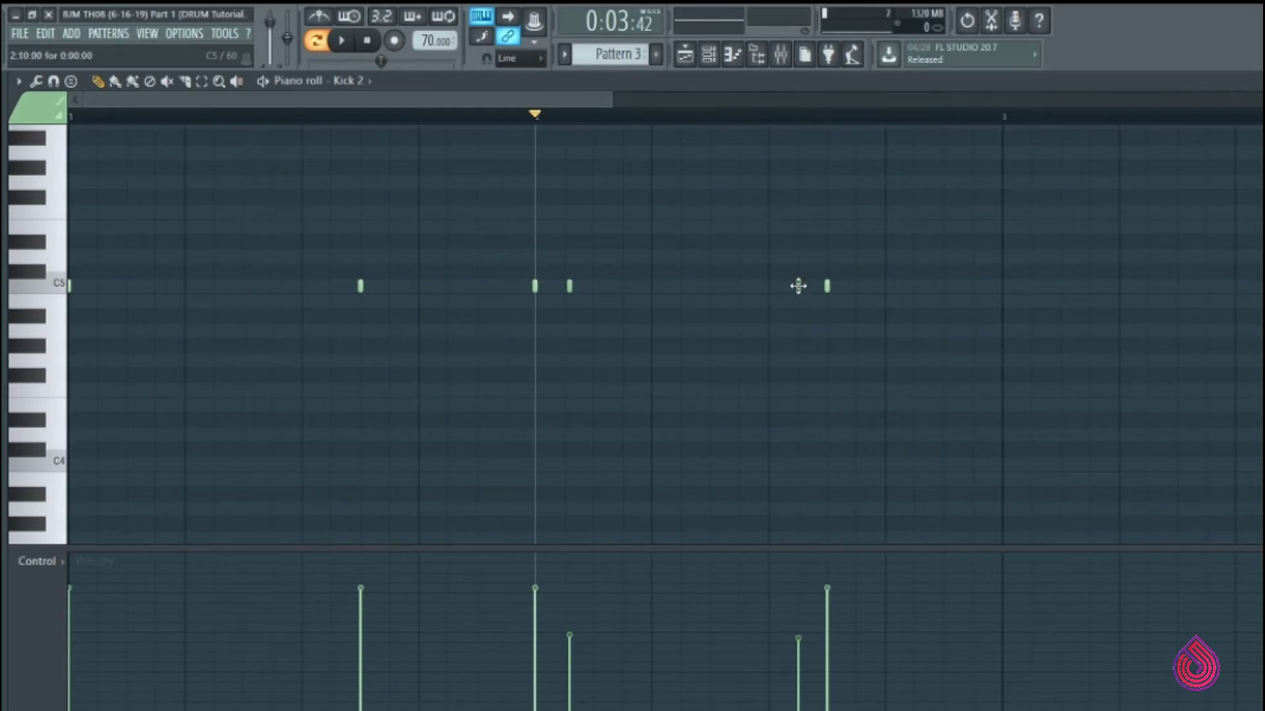
pyautogui.moveTo(799, 285); pyautogui.dragTo(805, 284)
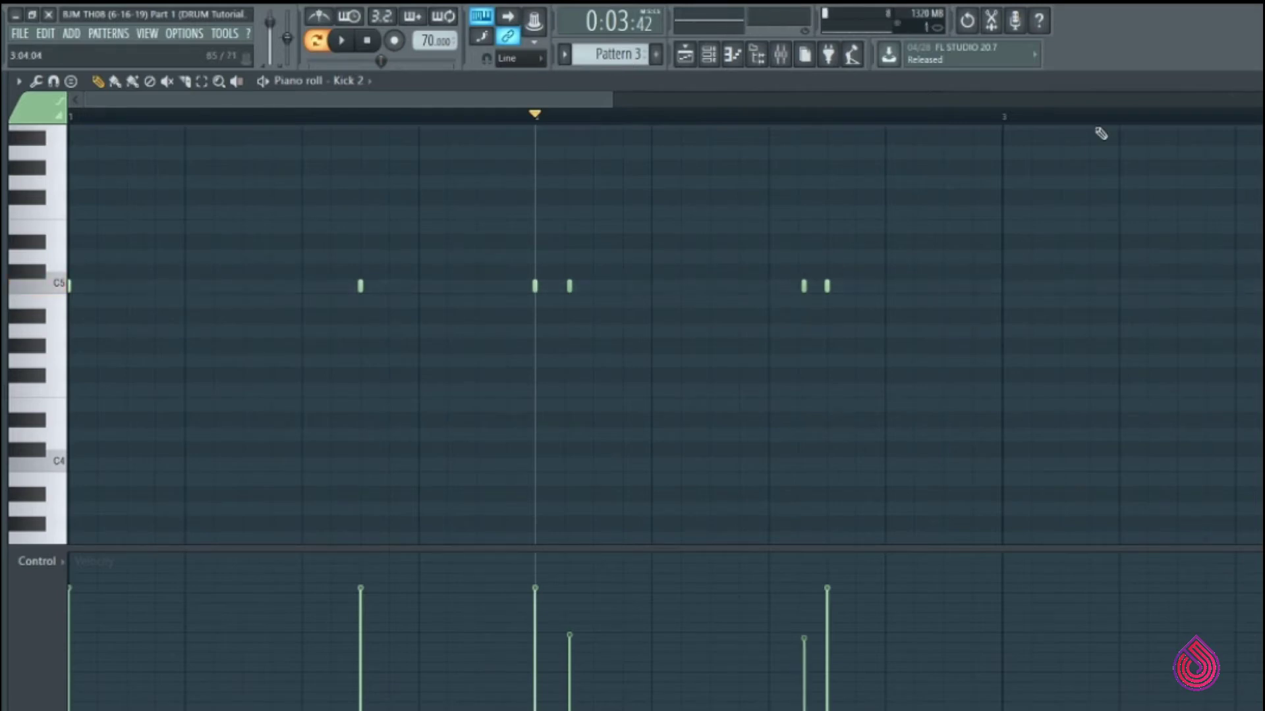
pyautogui.press('F7')
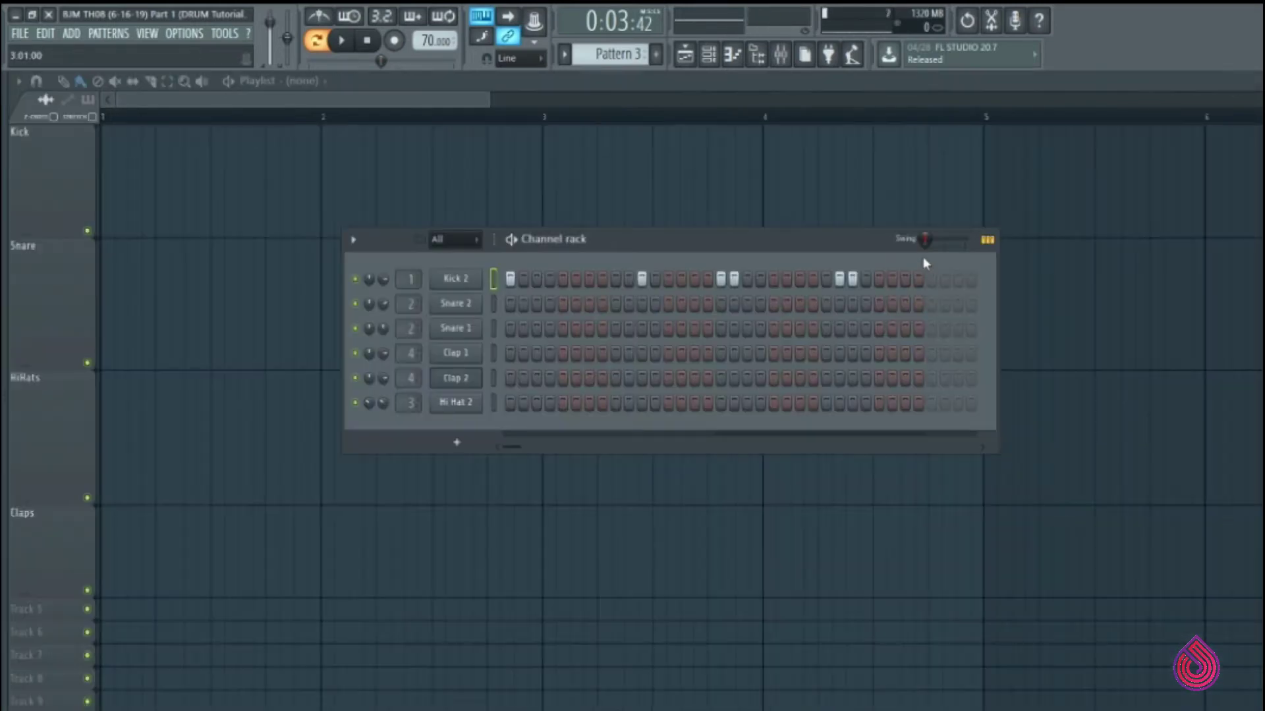
# Step: Raise the channel rack's swing slightly and play the kick pattern to hear the groove
pyautogui.moveTo(930, 245); pyautogui.dragTo(926, 226)
pyautogui.press('space')
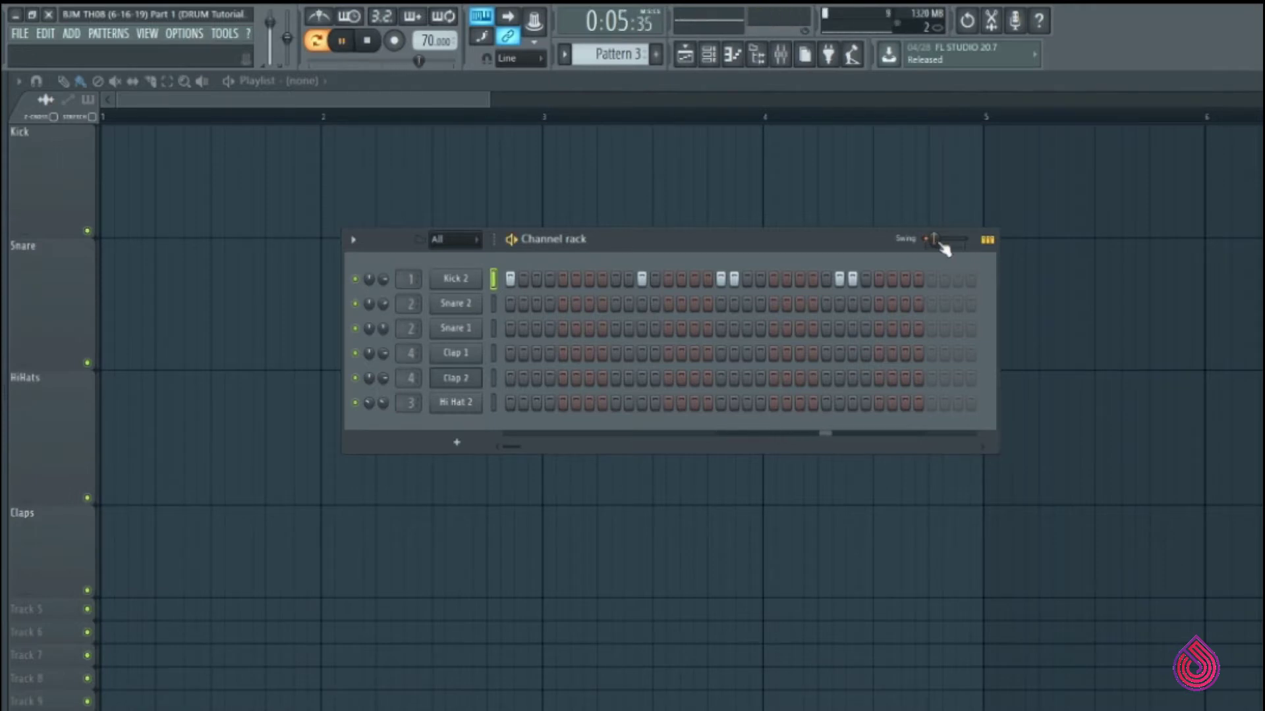
pyautogui.press('space')
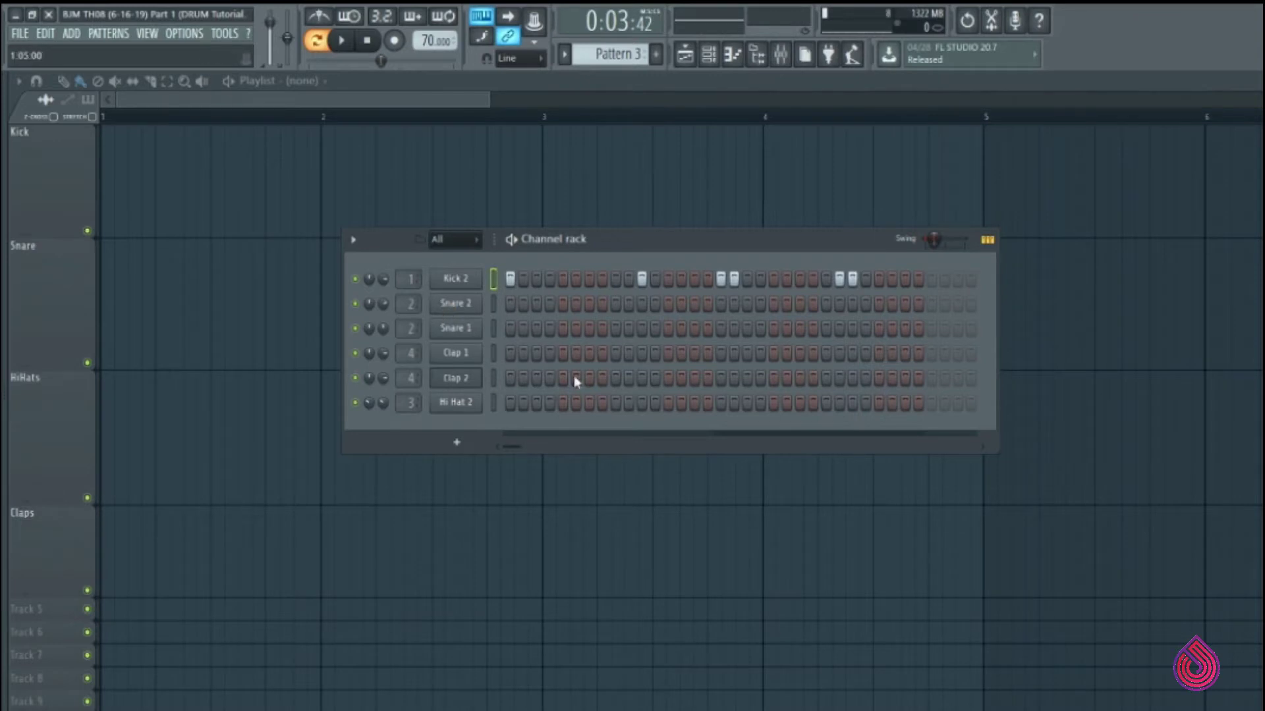
# Step: Program Snare 2 hits on steps 5, 13, 21 and 29, and check its sample in the channel settings
pyautogui.click(563, 305)
pyautogui.click(773, 304)
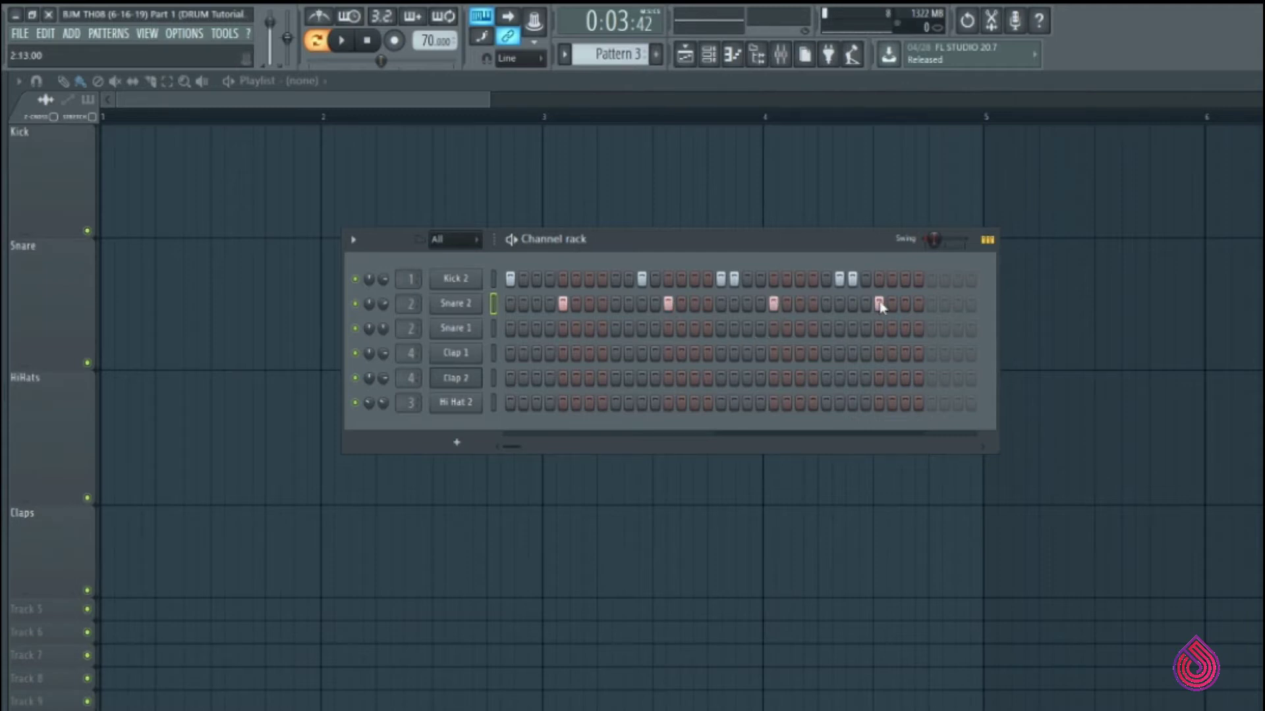
pyautogui.click(473, 306)
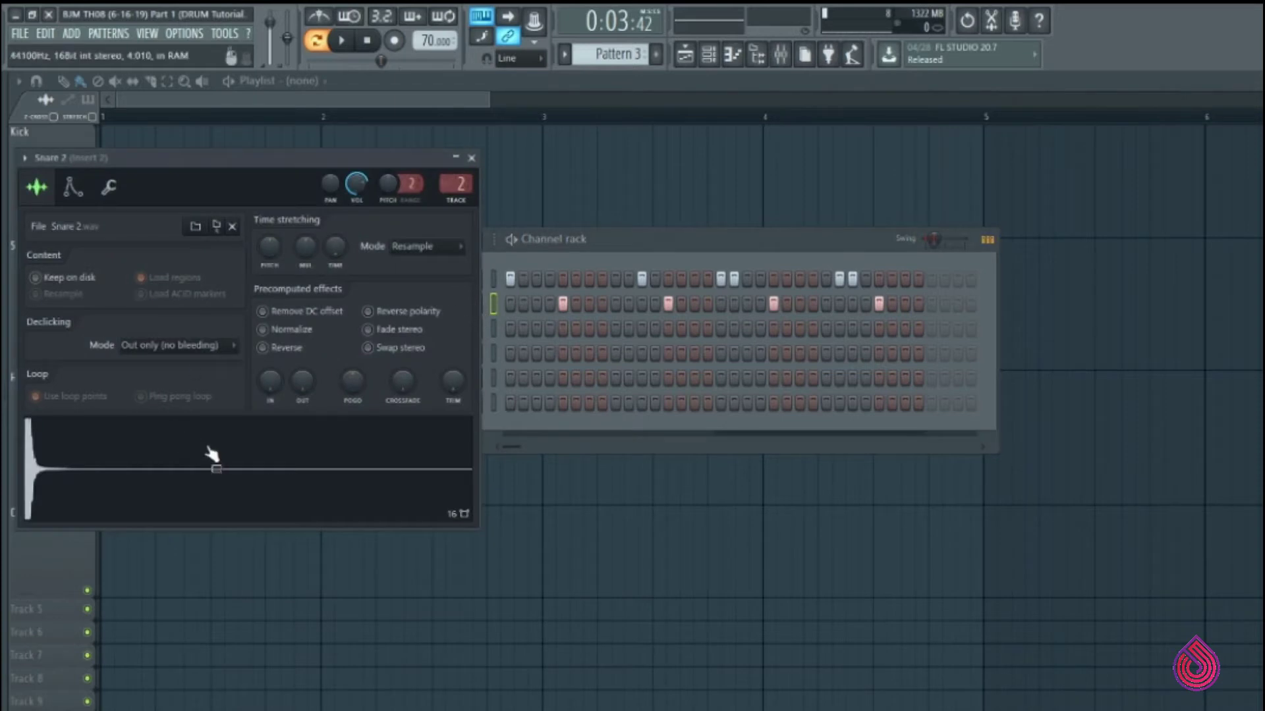
pyautogui.click(471, 158)
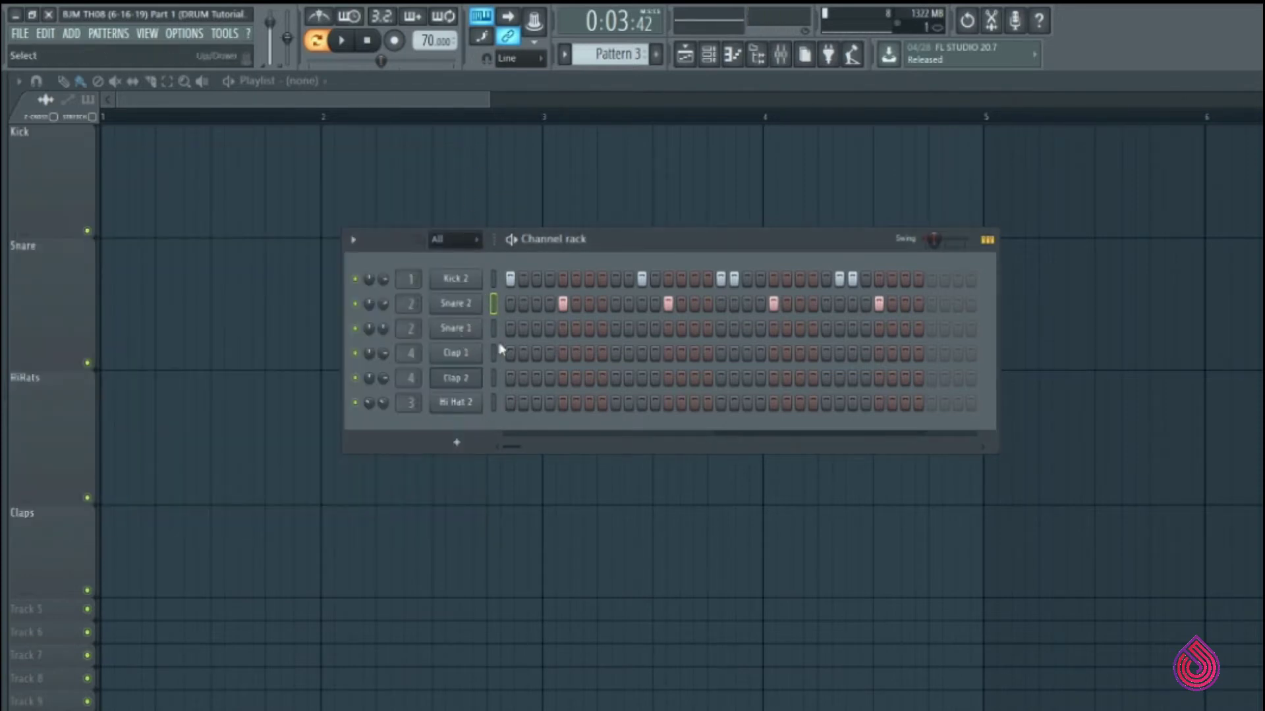
# Step: Layer Snare 1 on steps 5, 13, 21 and 29, and check its sample in the channel settings
pyautogui.click(562, 328)
pyautogui.click(668, 329)
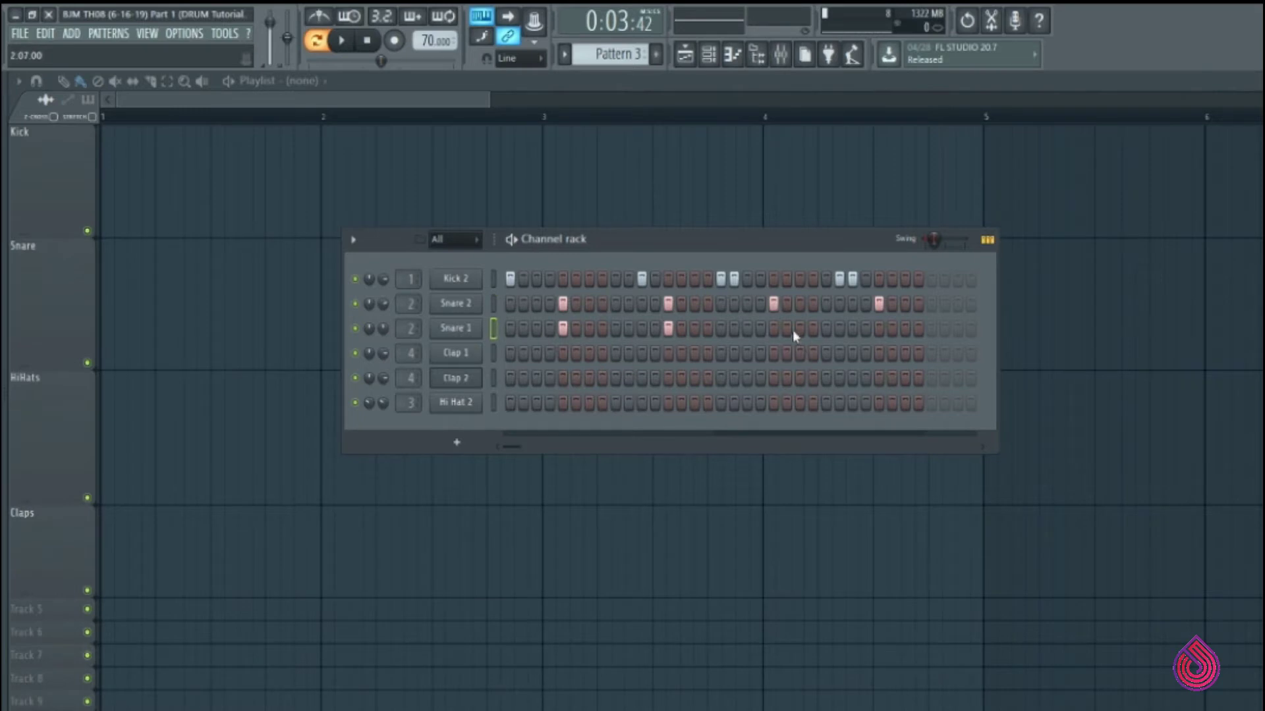
pyautogui.click(773, 328)
pyautogui.click(879, 329)
pyautogui.click(456, 328)
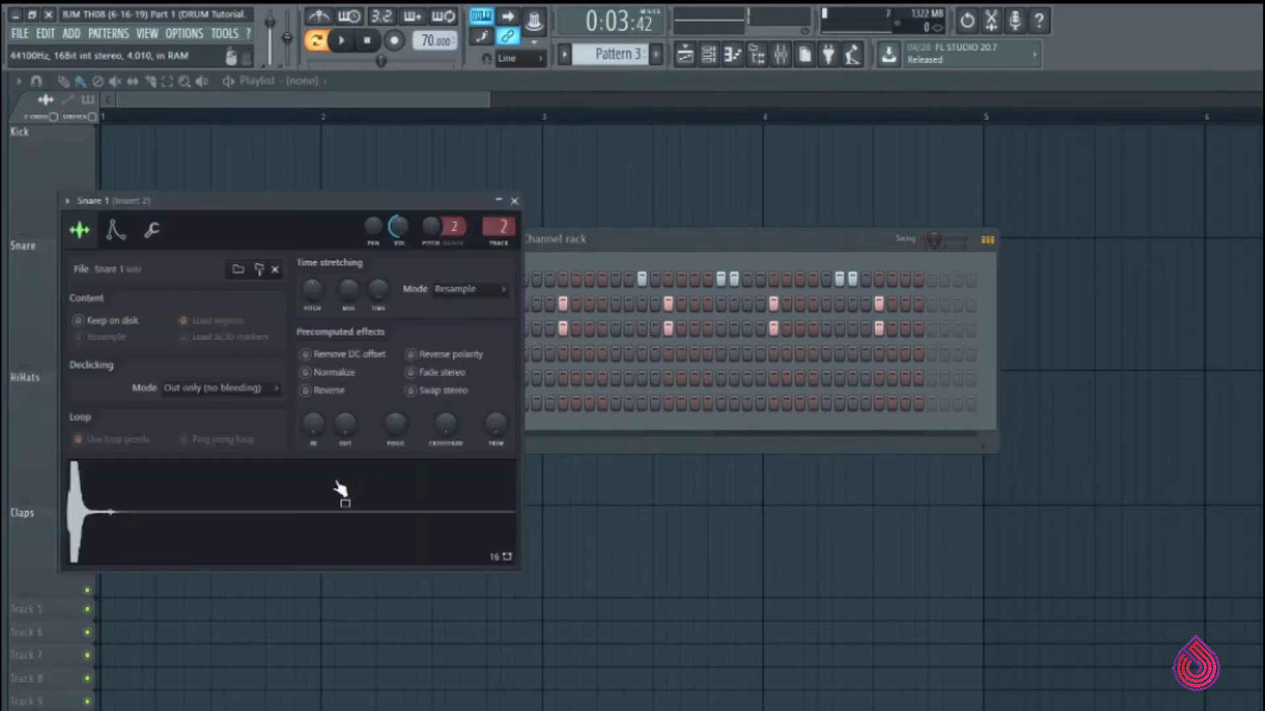
pyautogui.press('Escape')
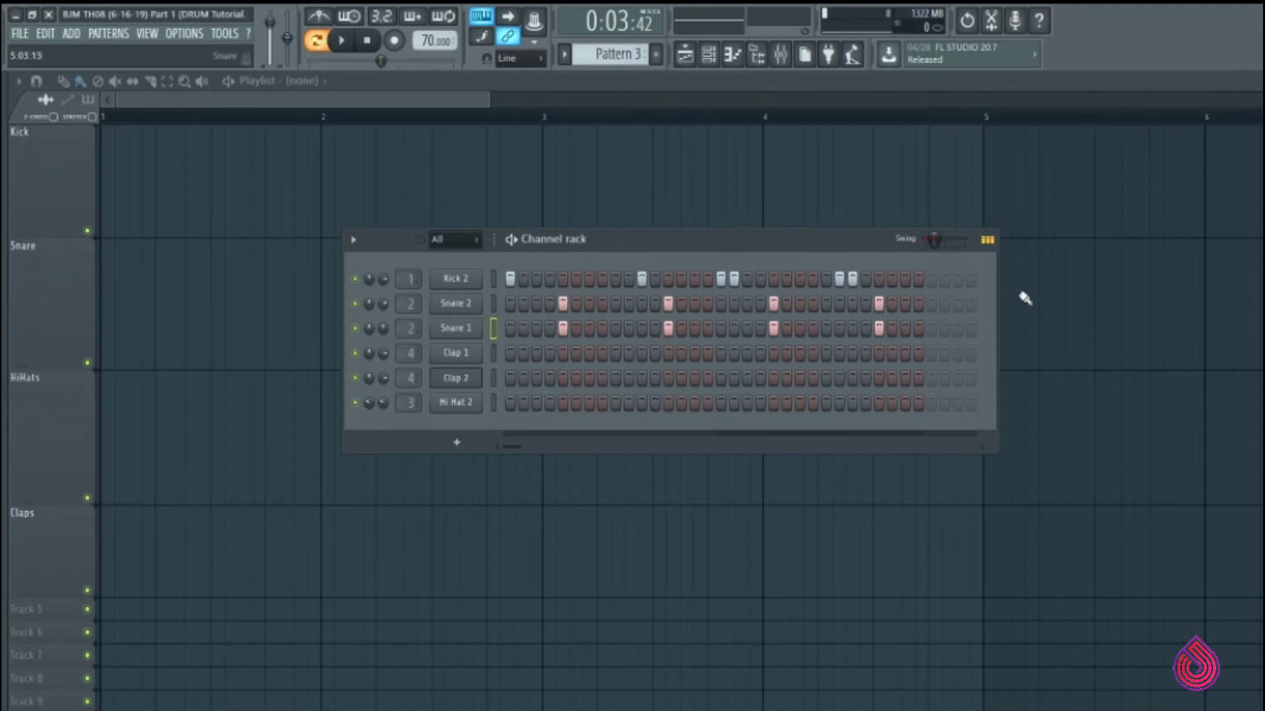
# Step: Shift all four Snare 2 notes together slightly ahead of the beat in the piano roll
pyautogui.click(468, 310)
pyautogui.click(474, 160)
pyautogui.rightClick(463, 310)
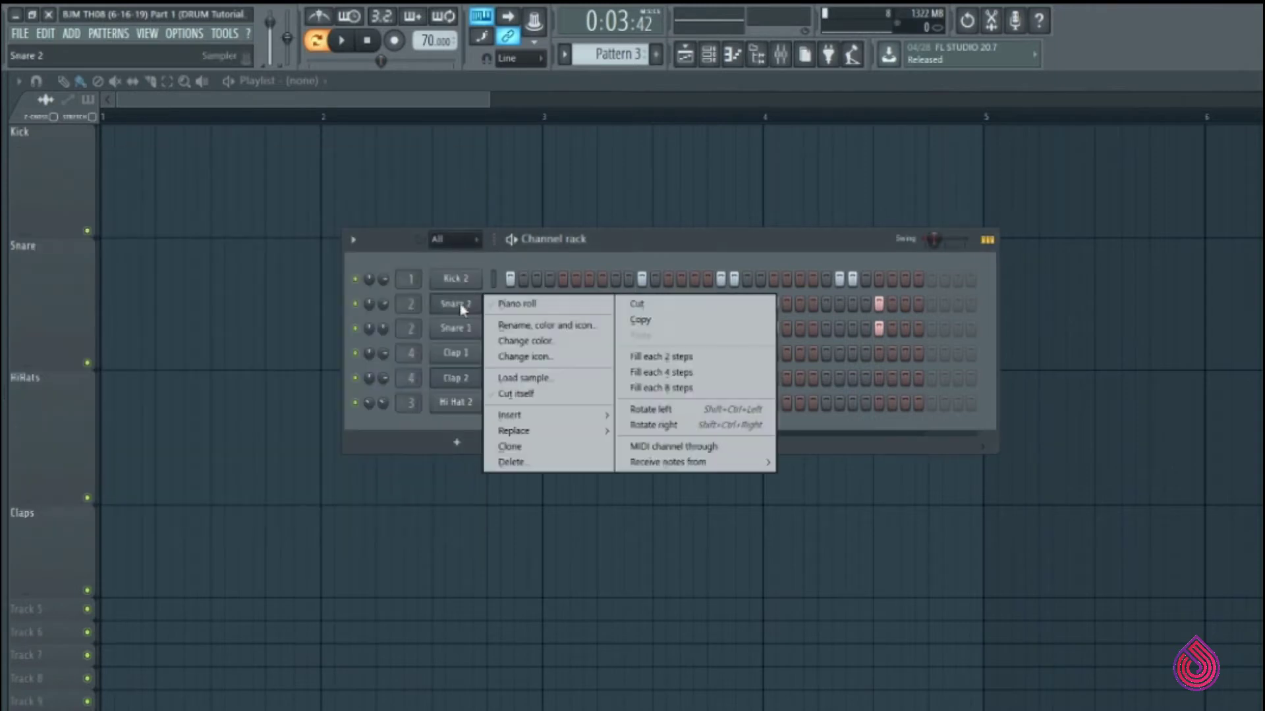
pyautogui.click(517, 304)
pyautogui.moveTo(162, 222); pyautogui.dragTo(995, 326)
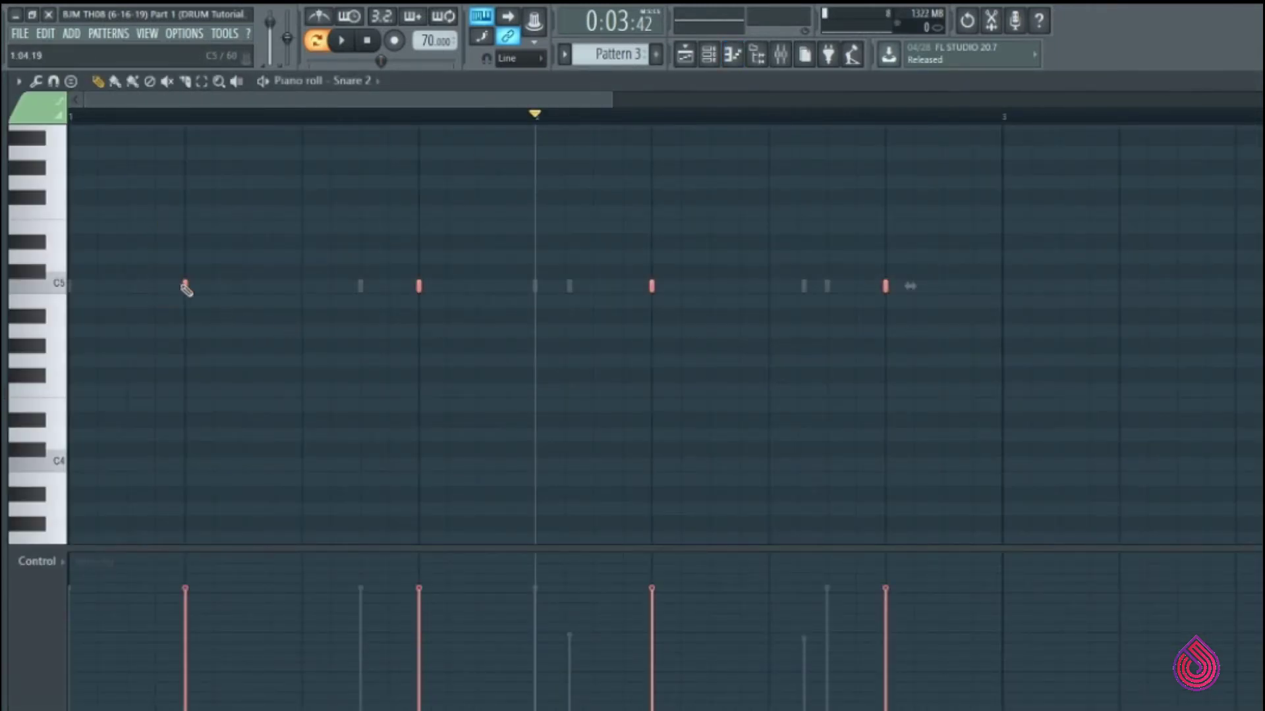
pyautogui.moveTo(183, 284); pyautogui.dragTo(178, 285)
# Step: Shift all four Snare 1 notes ahead of the beat to match Snare 2, and play the pattern
pyautogui.click(354, 82)
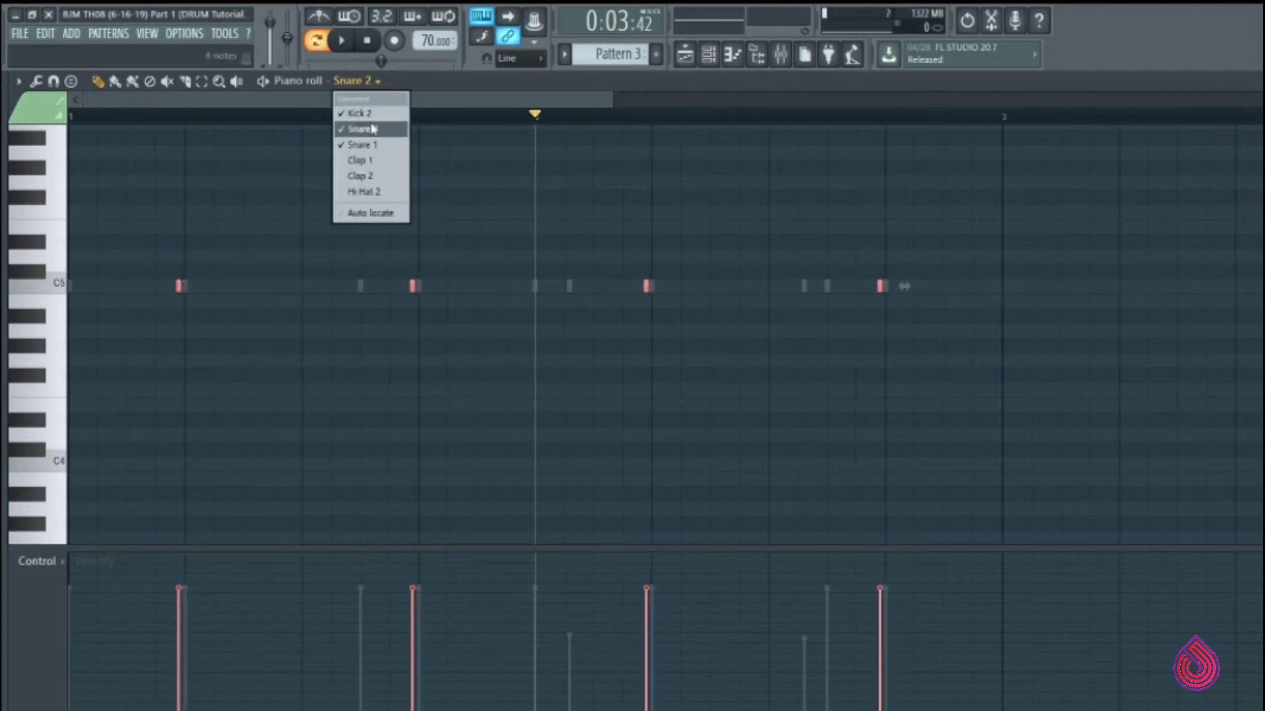
pyautogui.click(362, 144)
pyautogui.moveTo(162, 236); pyautogui.dragTo(929, 326)
pyautogui.scroll(1, 249, 299)
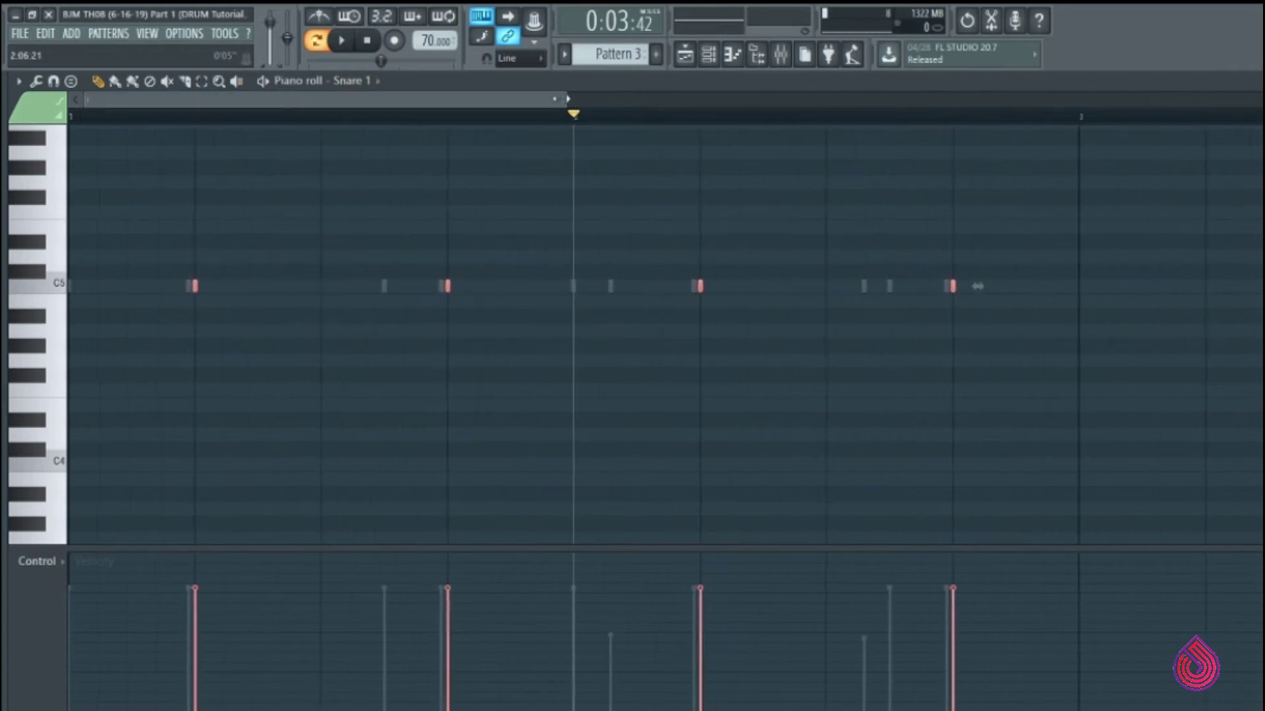
pyautogui.moveTo(198, 286); pyautogui.dragTo(191, 286)
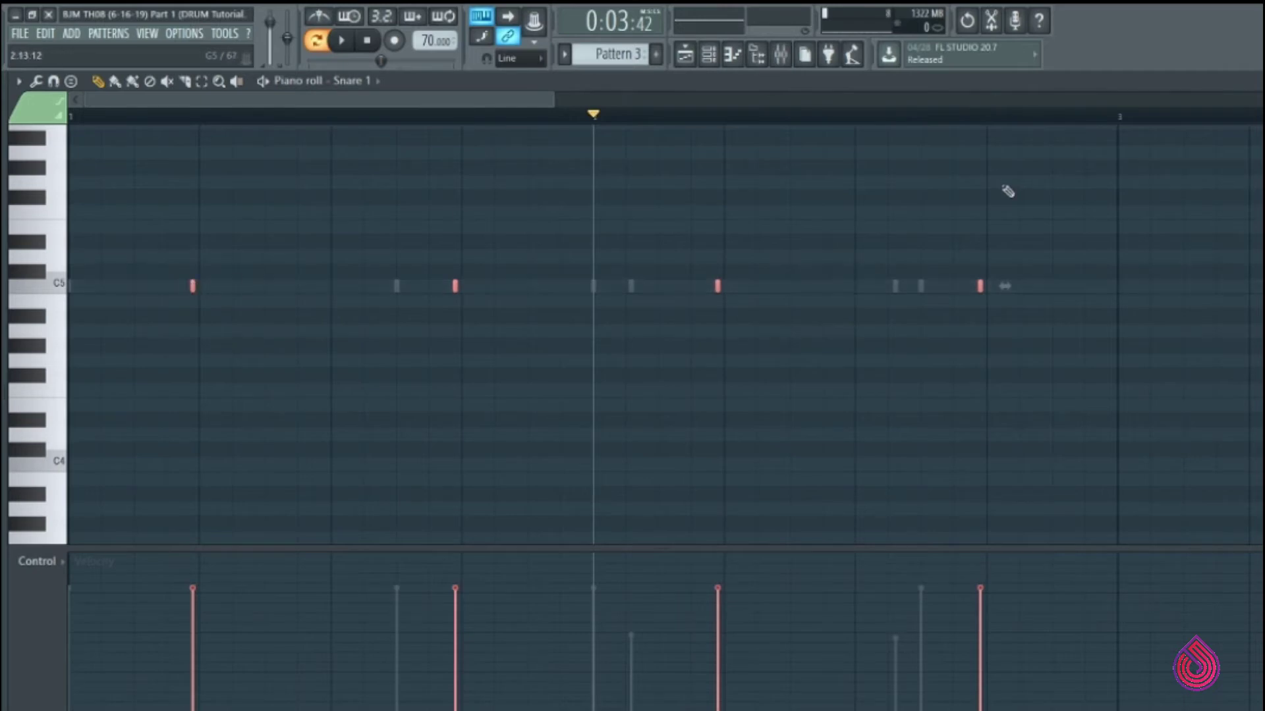
pyautogui.press('Escape')
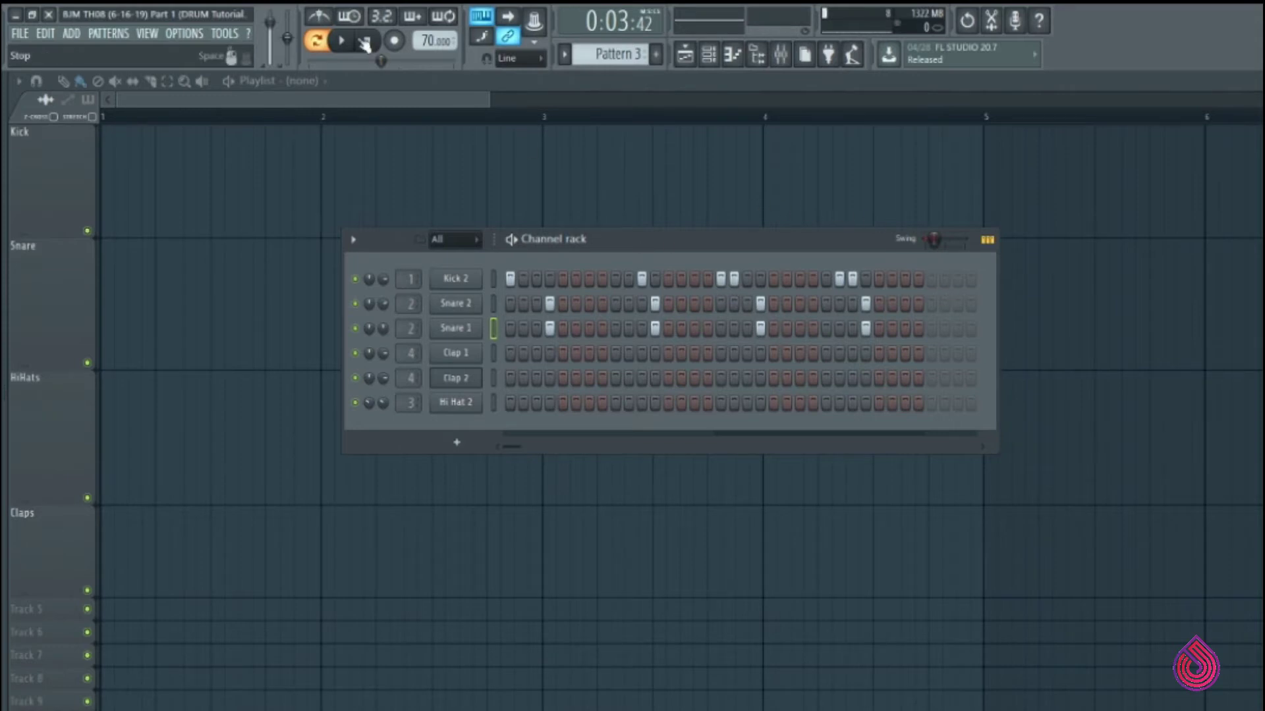
pyautogui.press('space')
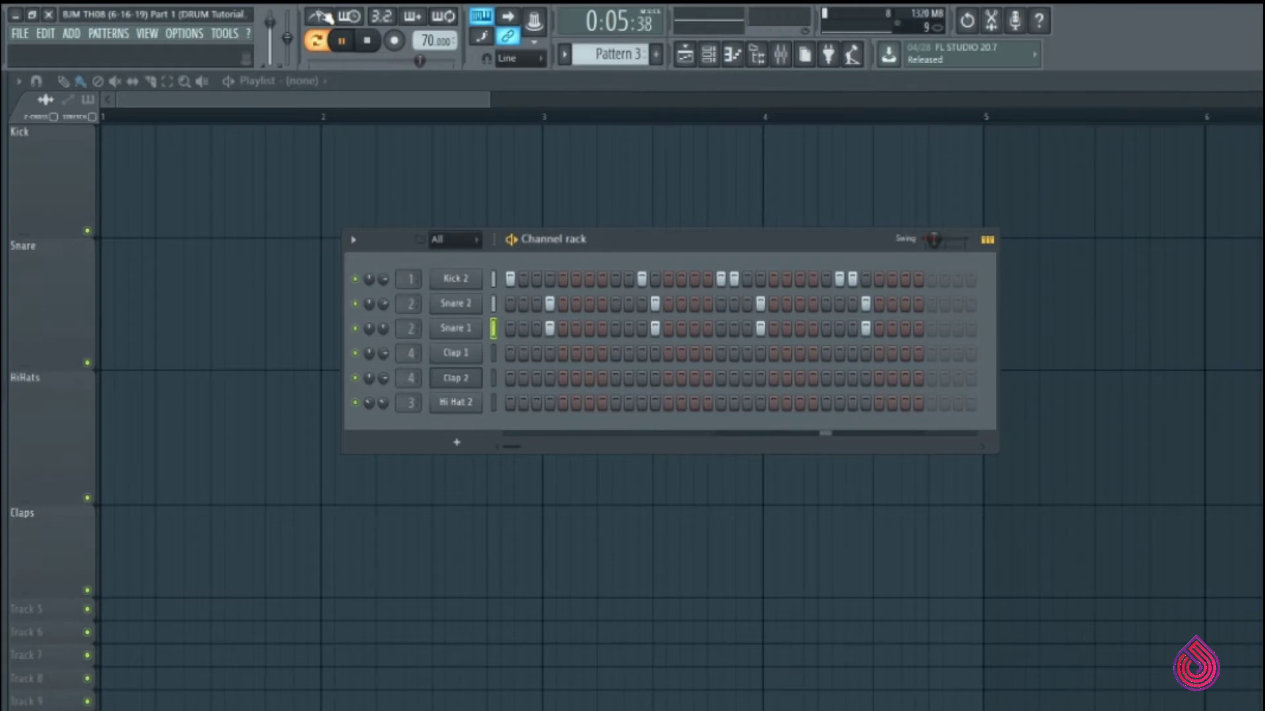
pyautogui.press('space')
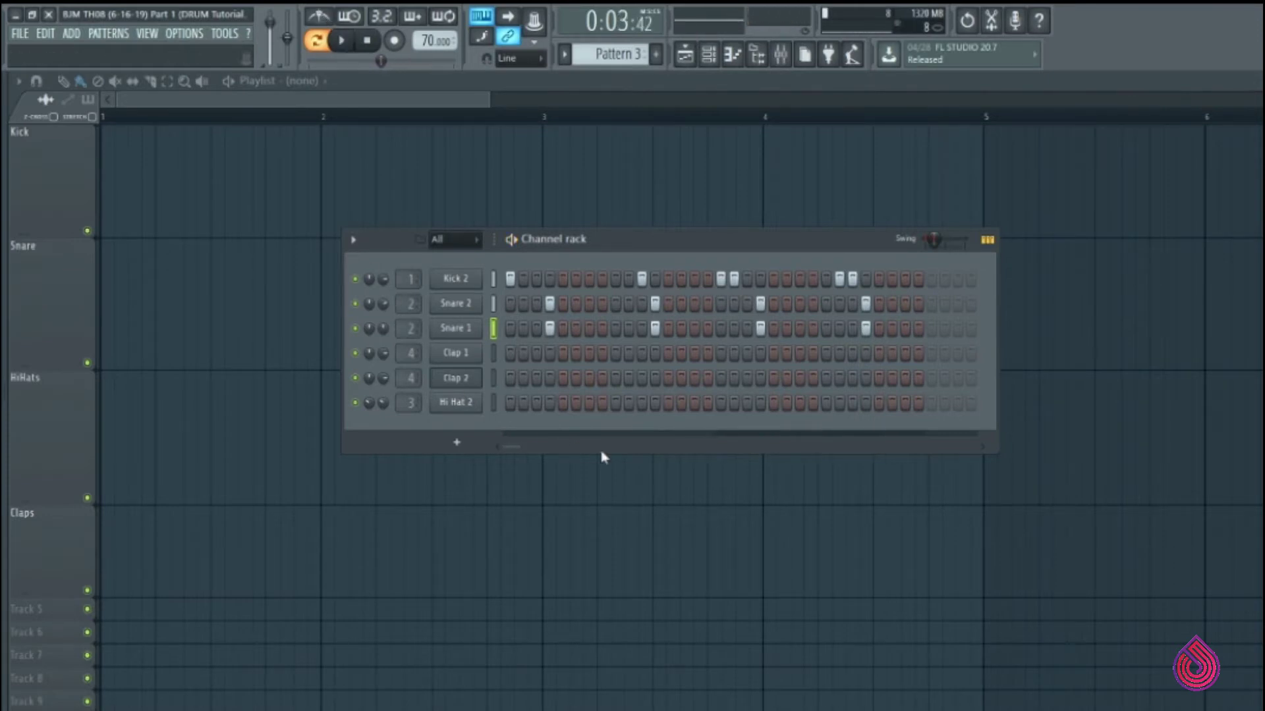
# Step: Increase the fine time shift of Kick 2 slightly in its miscellaneous channel settings
pyautogui.click(473, 279)
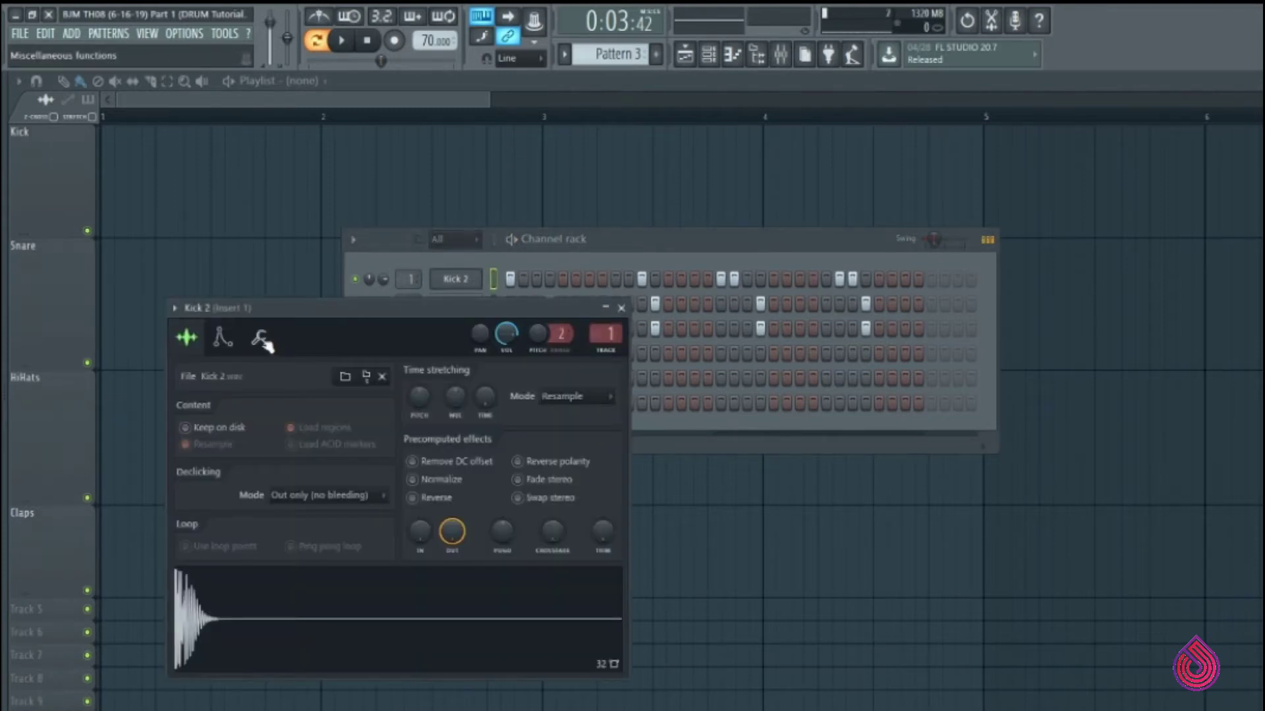
pyautogui.rightClick(486, 283)
pyautogui.click(517, 285)
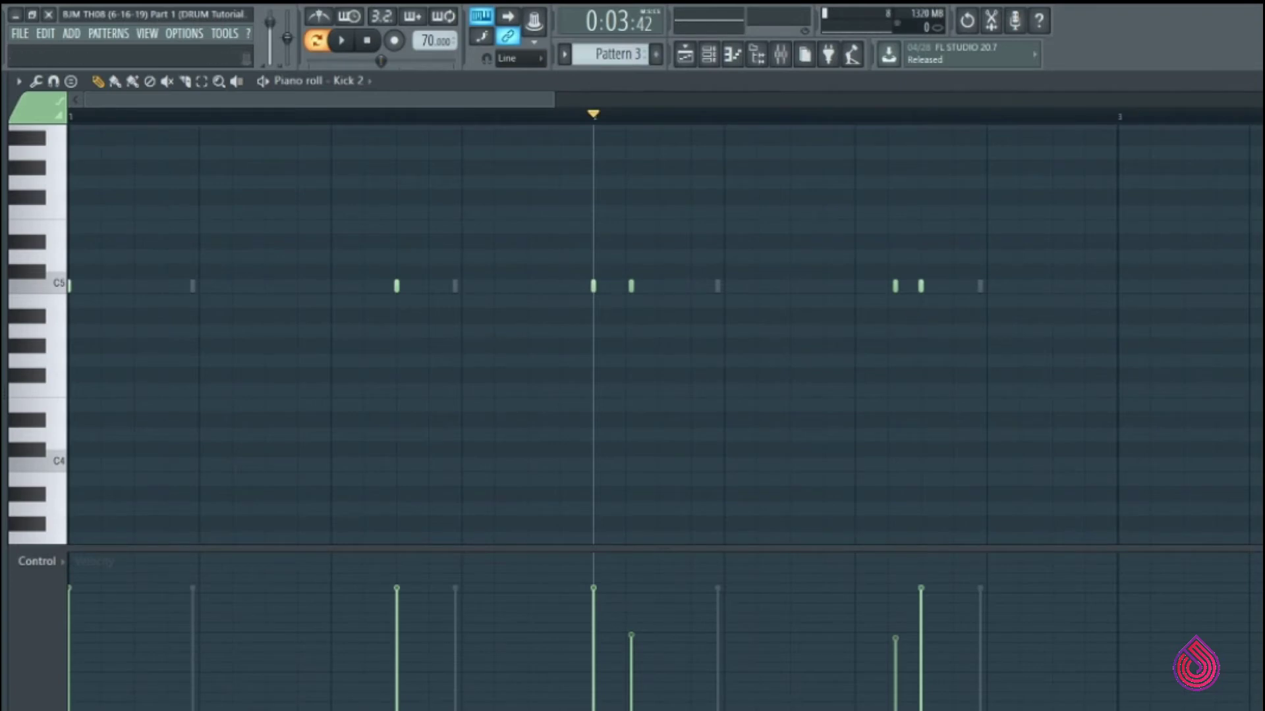
pyautogui.press('F7')
pyautogui.click(261, 308)
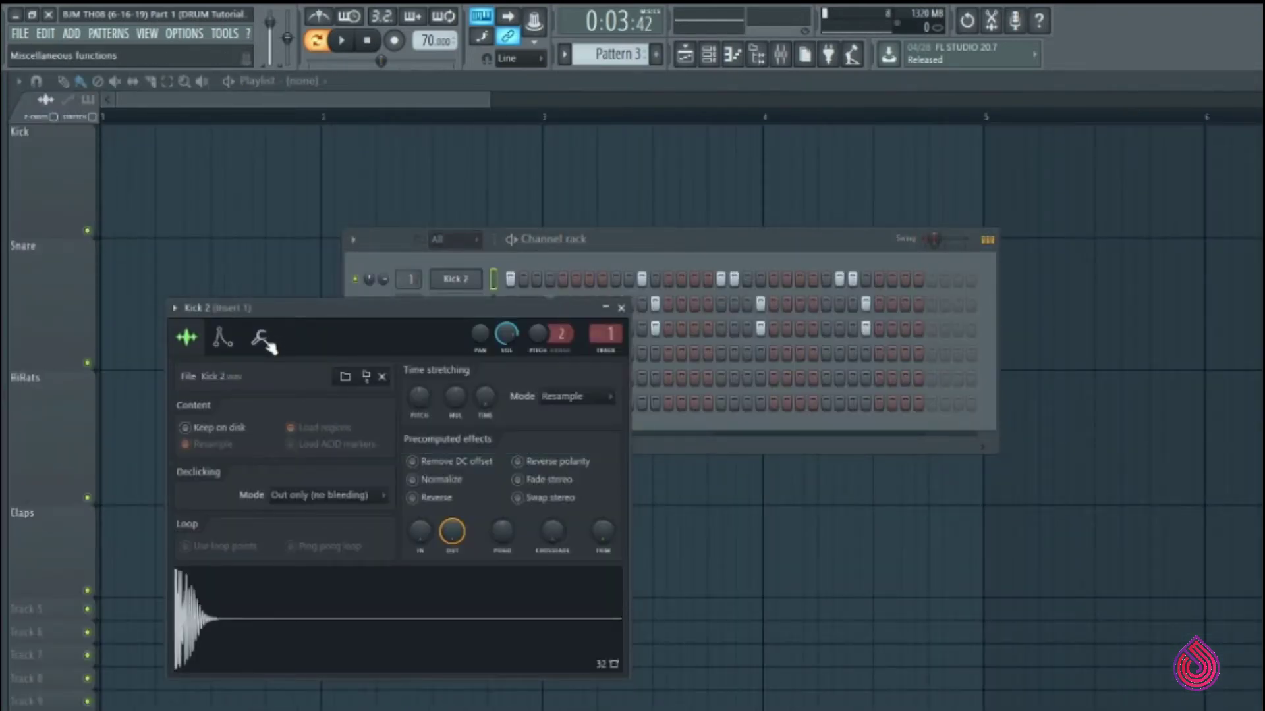
pyautogui.click(266, 342)
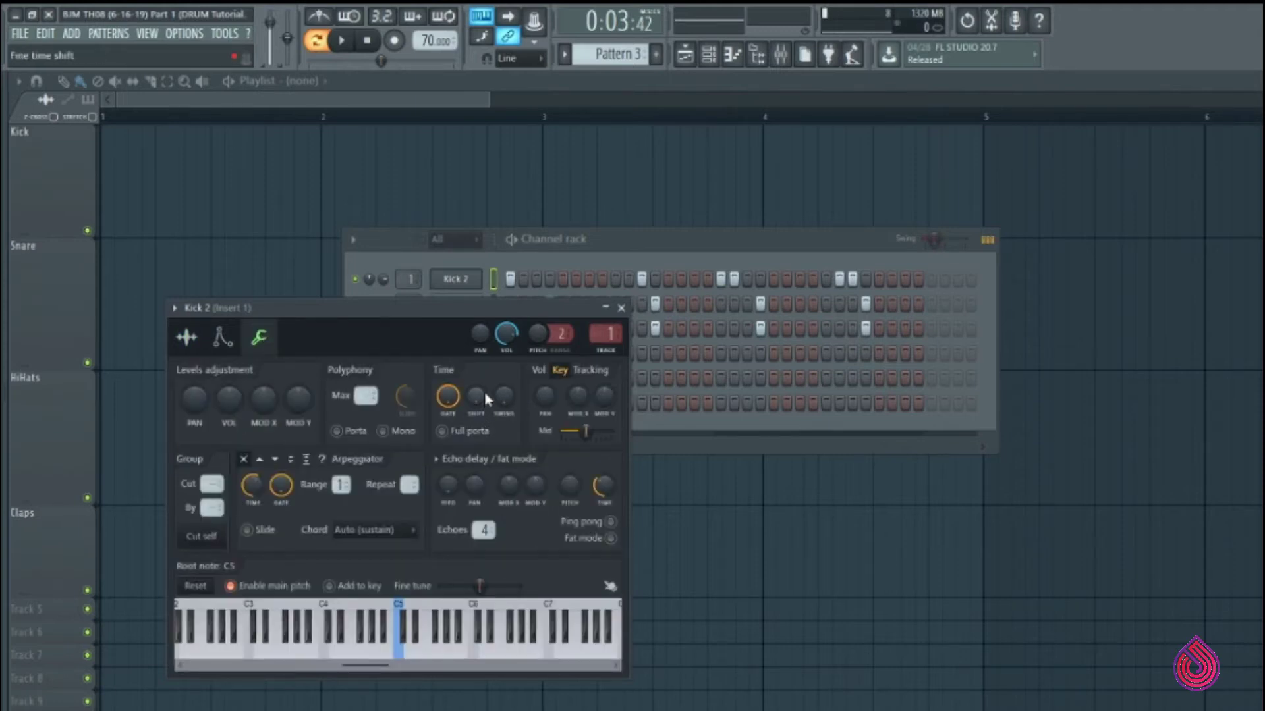
pyautogui.moveTo(476, 396); pyautogui.dragTo(476, 383)
pyautogui.click(622, 307)
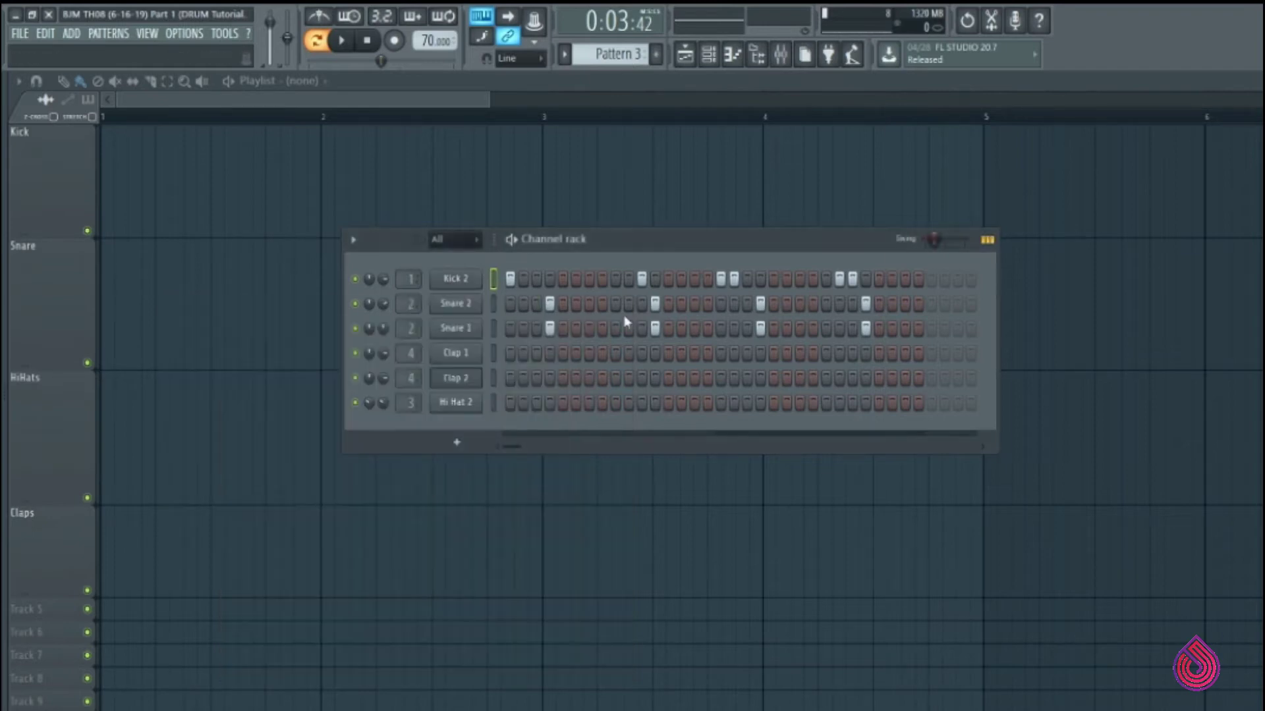
# Step: Play back the pattern with the shifted kick and turn on the metronome
pyautogui.press('space')
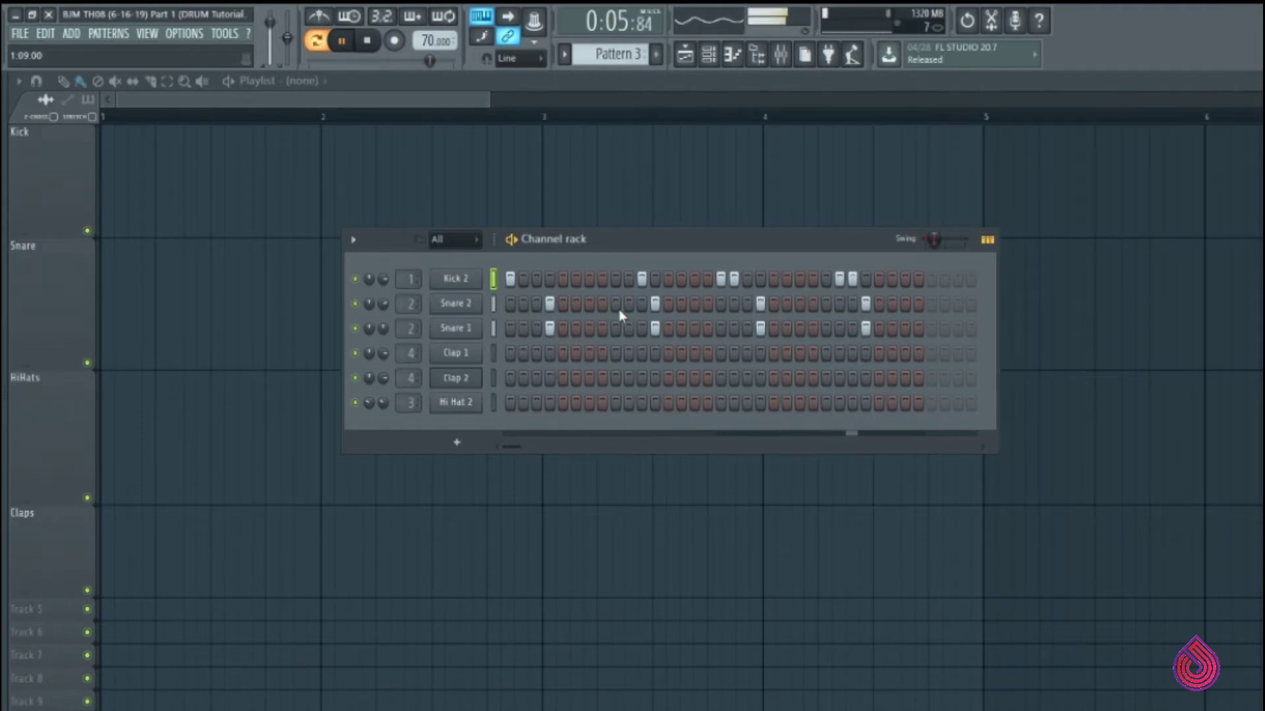
pyautogui.press('space')
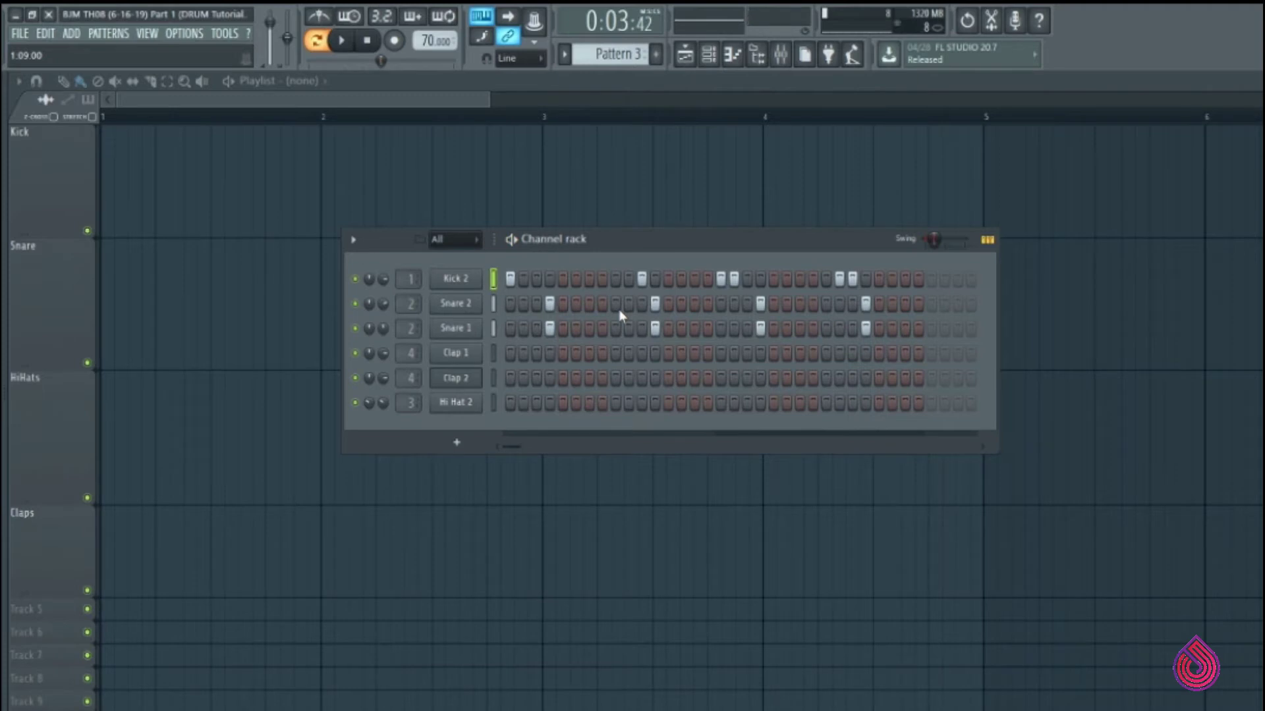
pyautogui.click(323, 20)
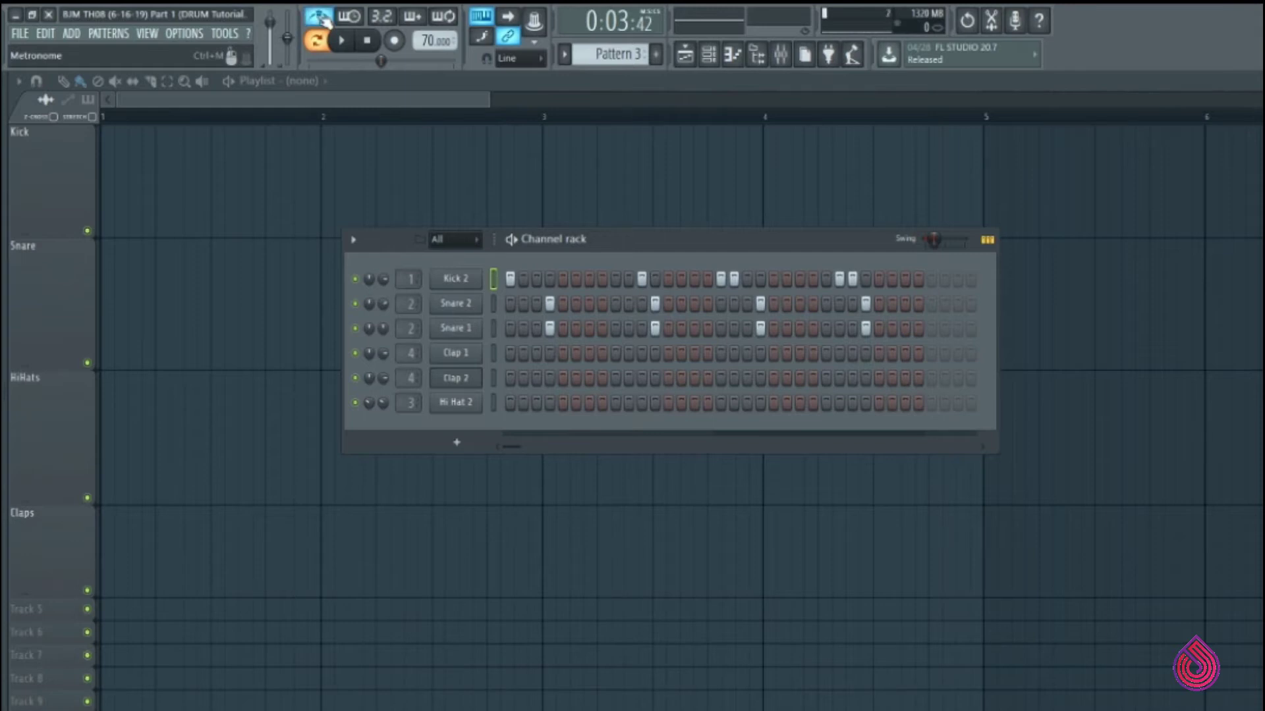
# Step: Play the pattern against the metronome, stop playback, and turn the metronome off
pyautogui.click(367, 42)
pyautogui.press('space')
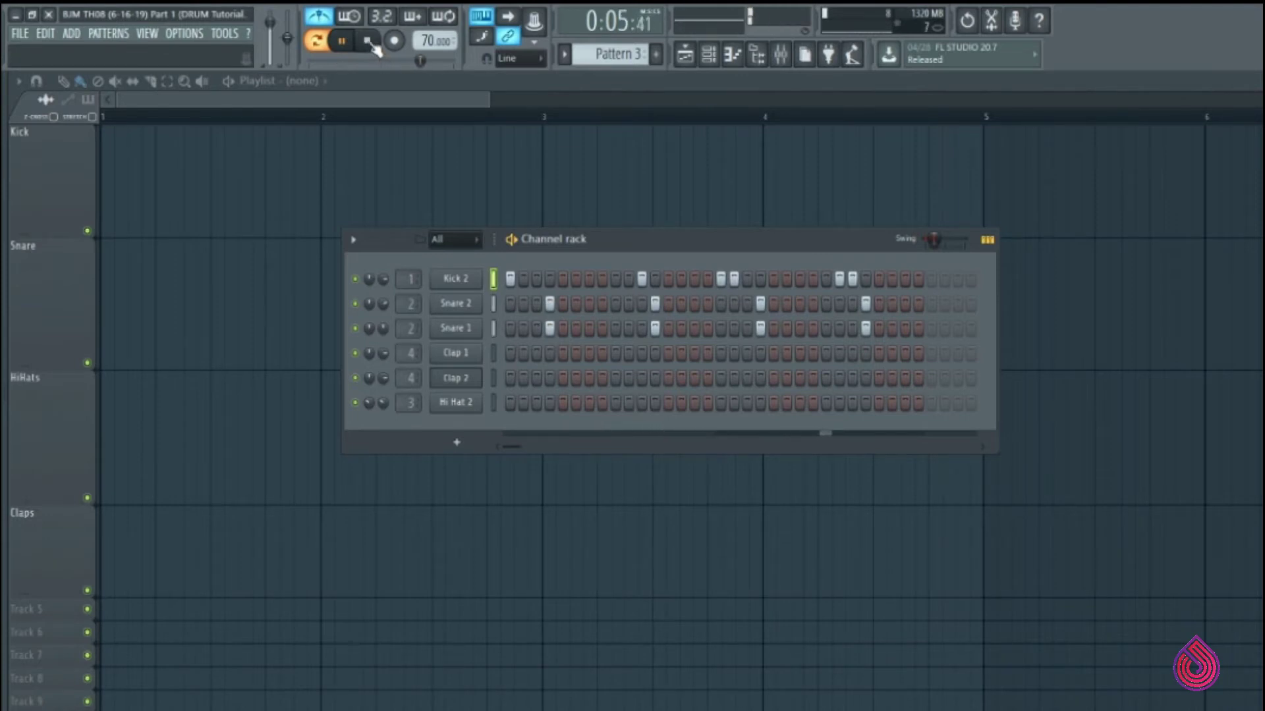
pyautogui.click(367, 42)
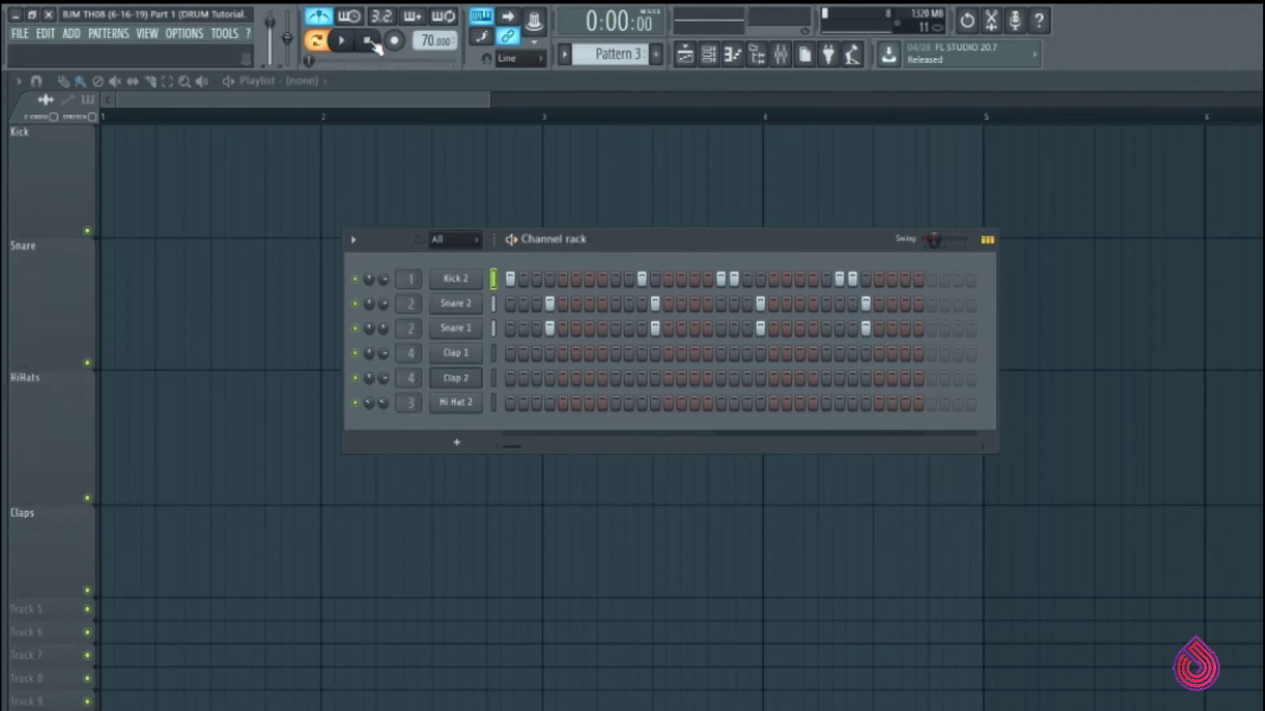
pyautogui.click(328, 21)
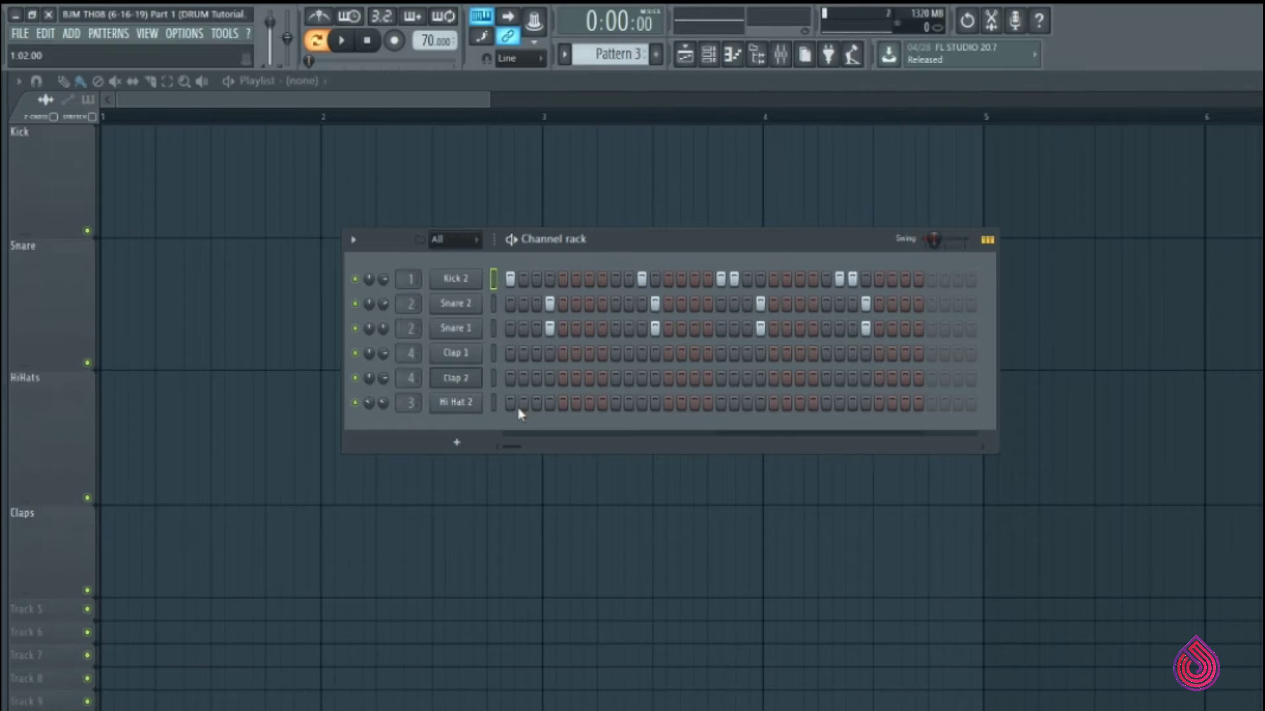
# Step: Fill the first 32 steps of the Hi Hat 2 channel and play the pattern
pyautogui.moveTo(512, 405); pyautogui.dragTo(934, 404)
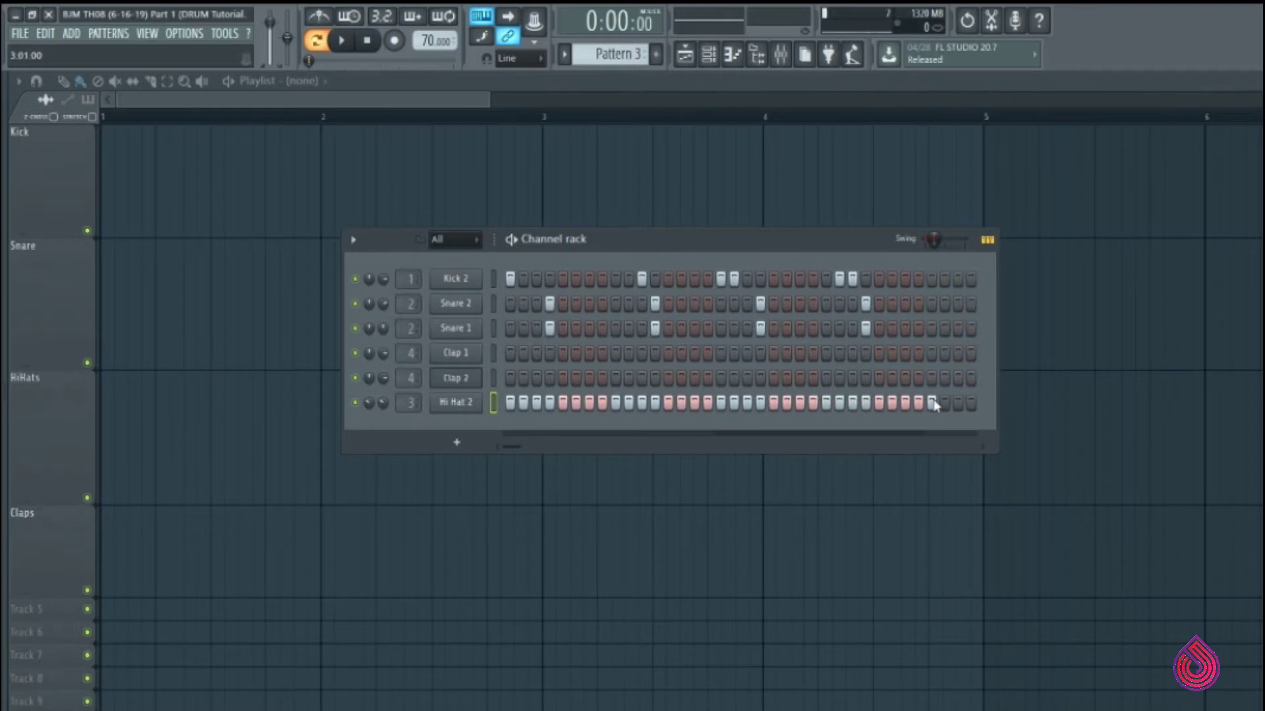
pyautogui.click(932, 404)
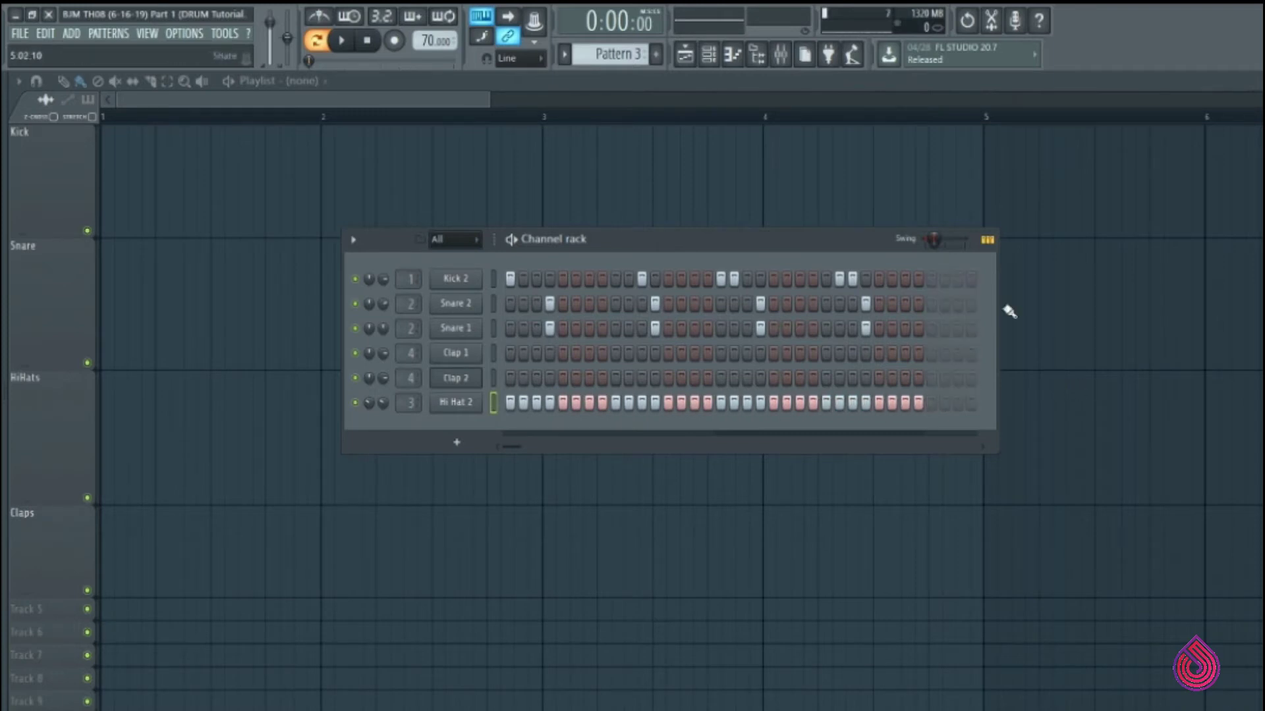
pyautogui.click(342, 41)
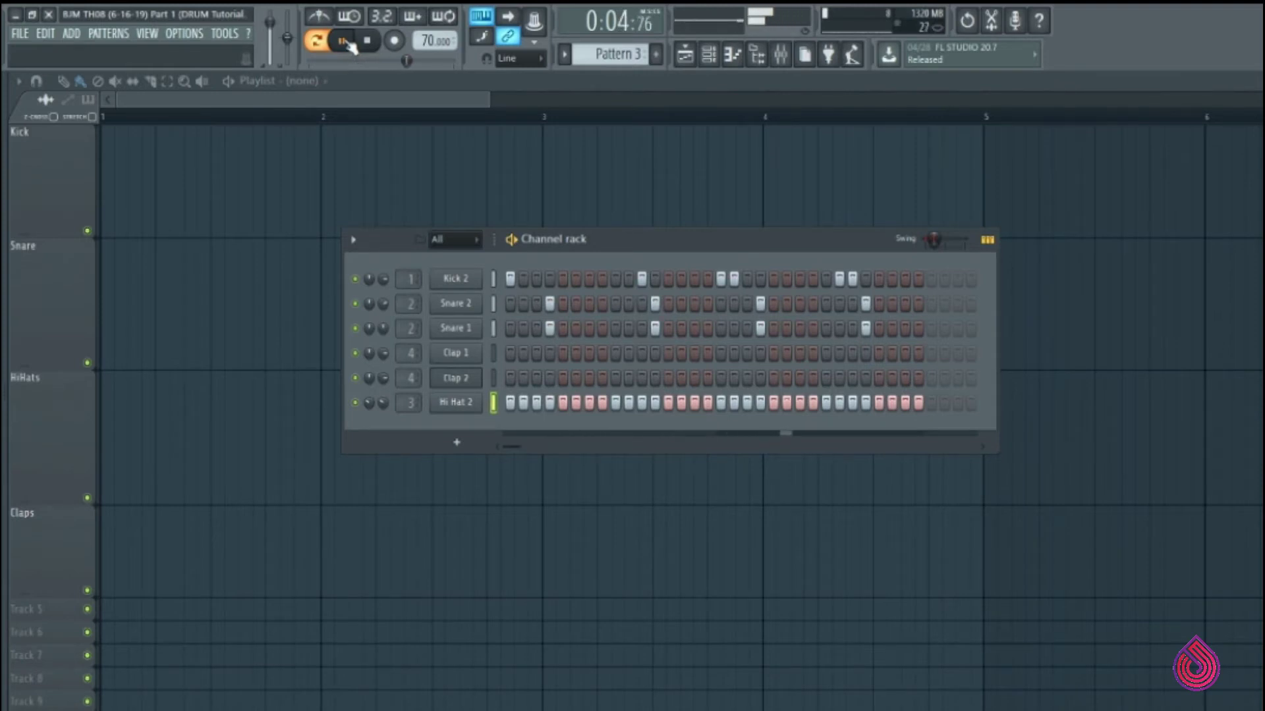
pyautogui.press('space')
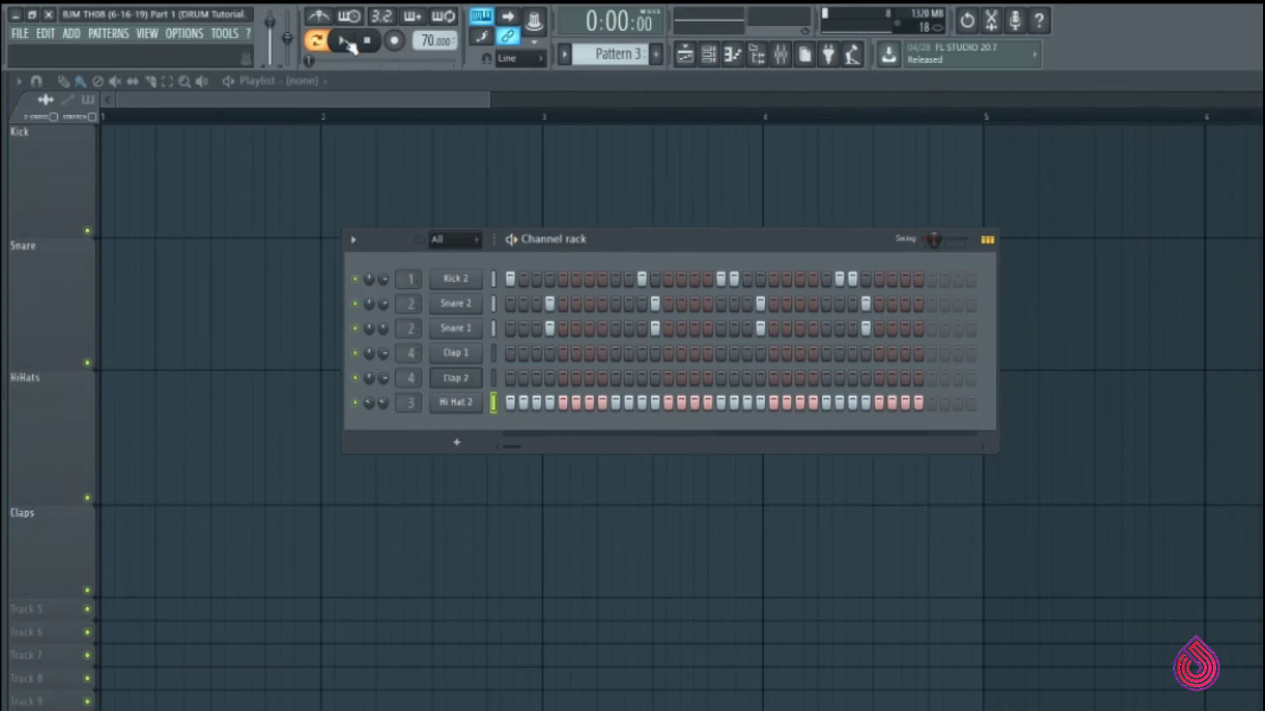
# Step: Turn Hi Hat 2's swing mix down to its minimum in the miscellaneous channel settings and play the pattern
pyautogui.click(466, 407)
pyautogui.click(132, 212)
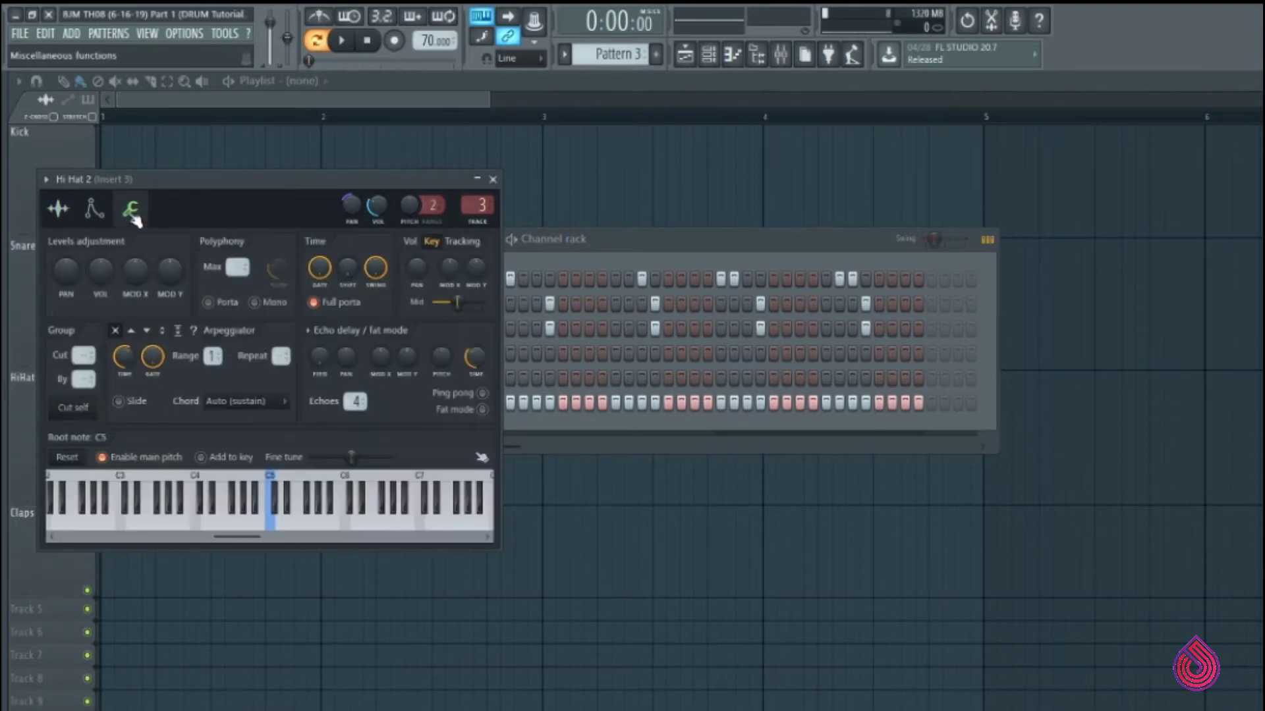
pyautogui.moveTo(376, 268); pyautogui.dragTo(376, 250)
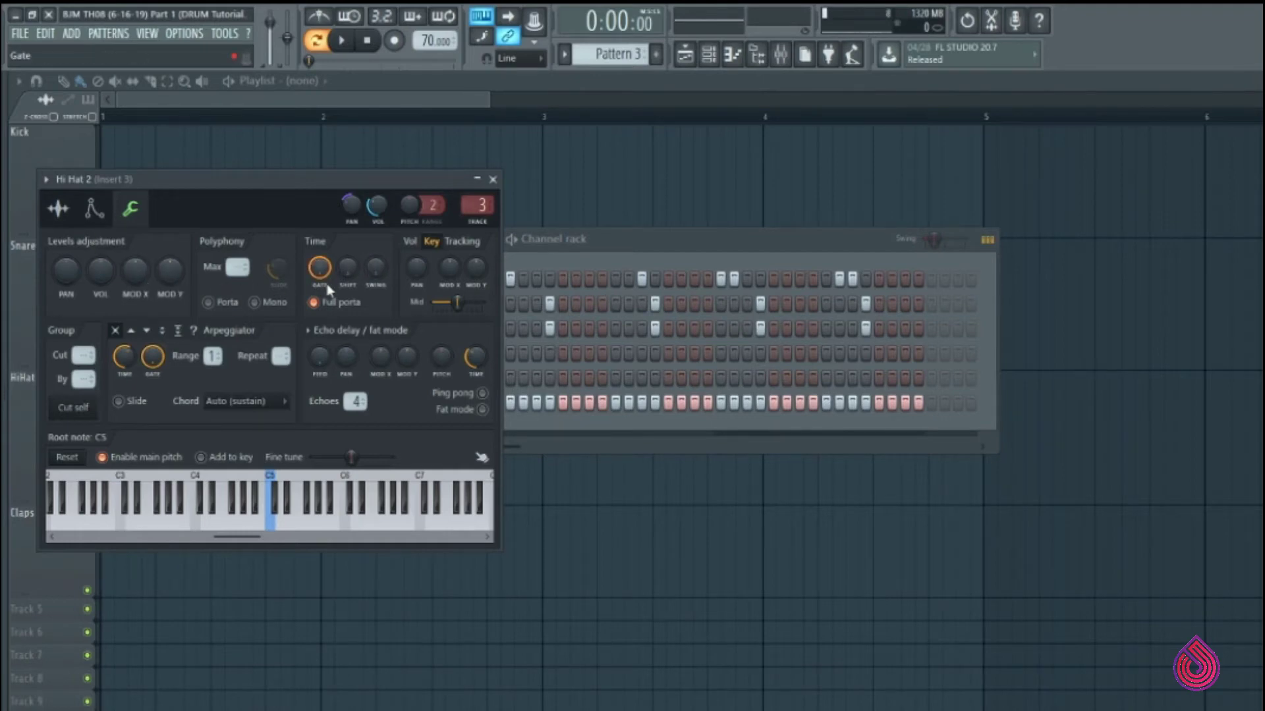
pyautogui.click(493, 179)
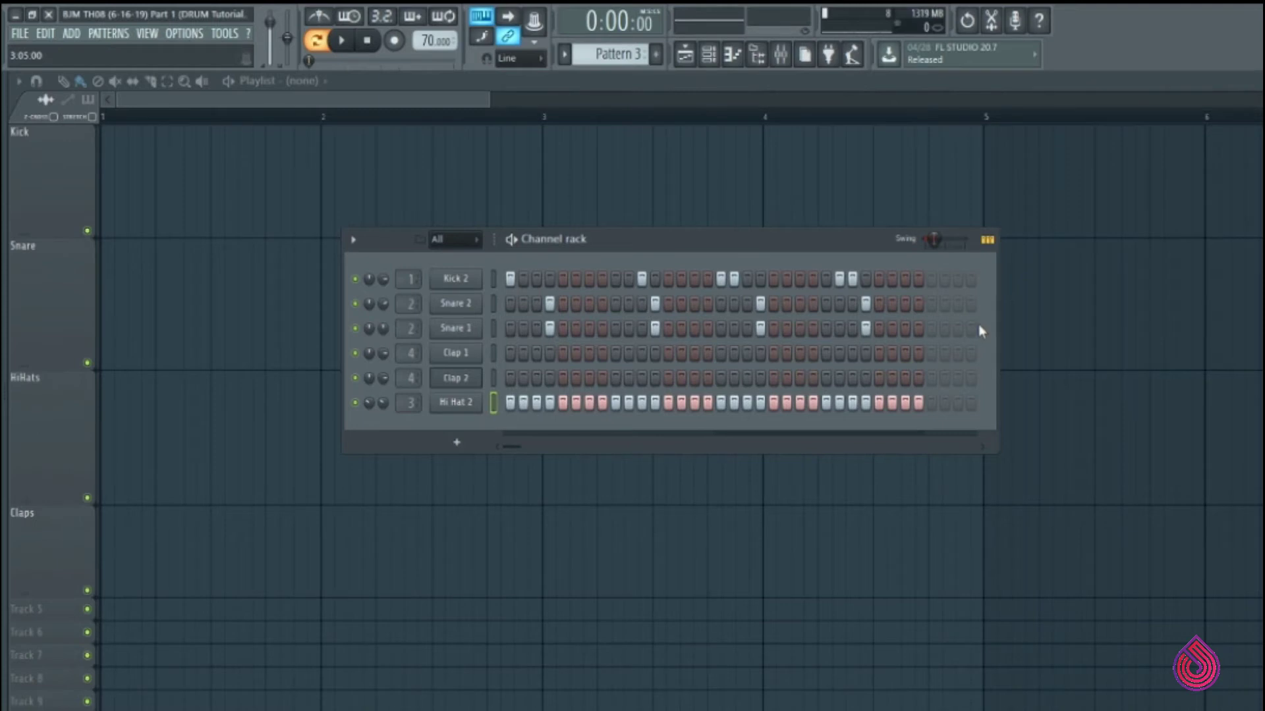
pyautogui.press('space')
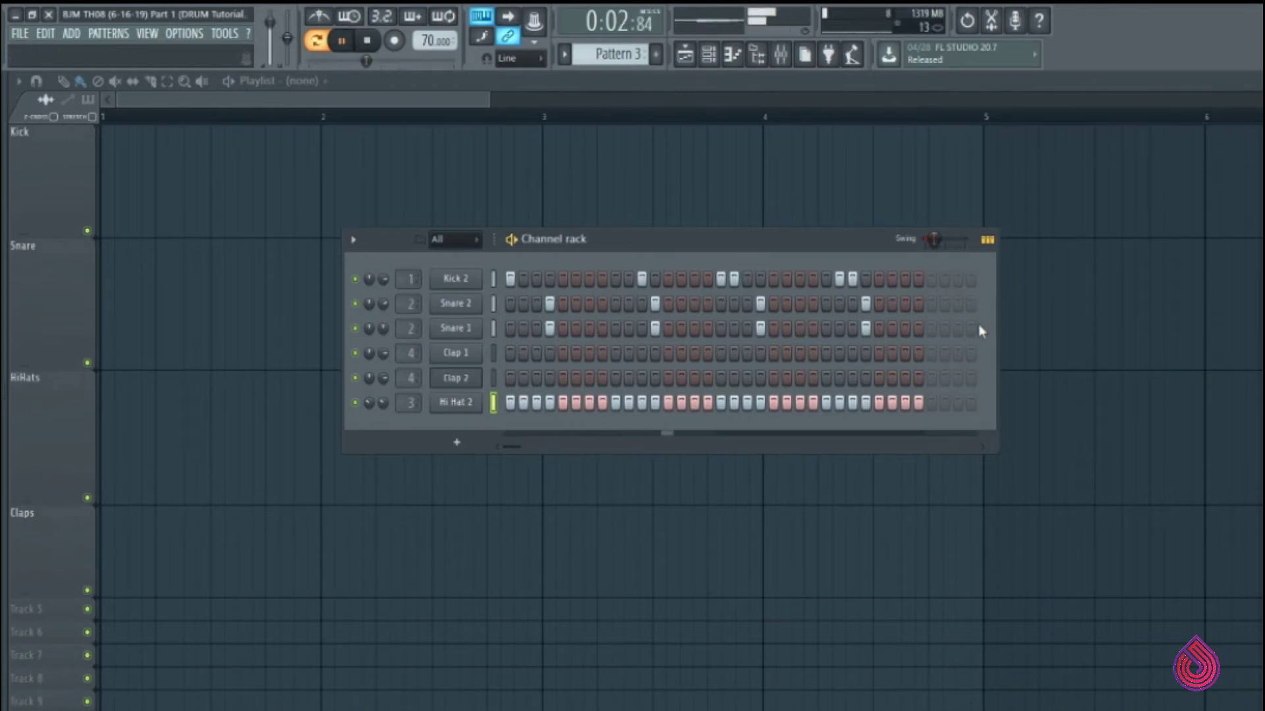
pyautogui.press('space')
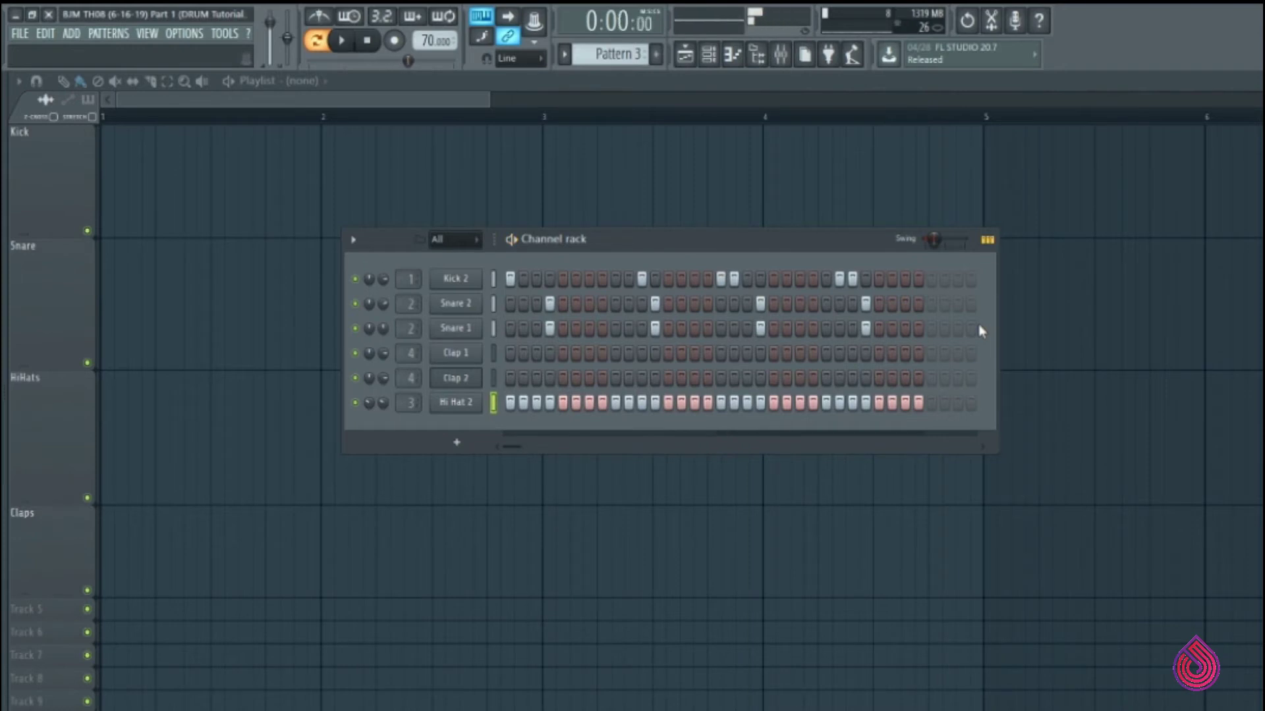
# Step: Raise Hi Hat 2's swing mix in its miscellaneous channel settings and close the channel window
pyautogui.click(465, 405)
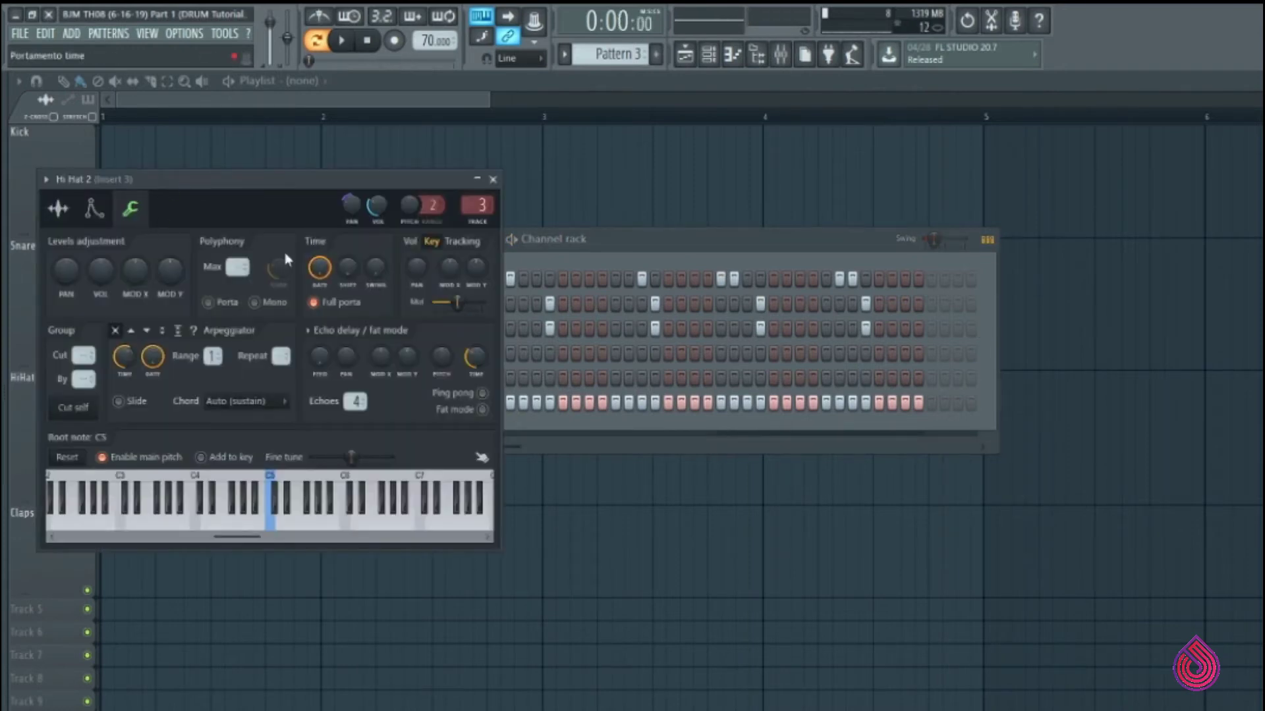
pyautogui.moveTo(376, 267); pyautogui.dragTo(375, 257)
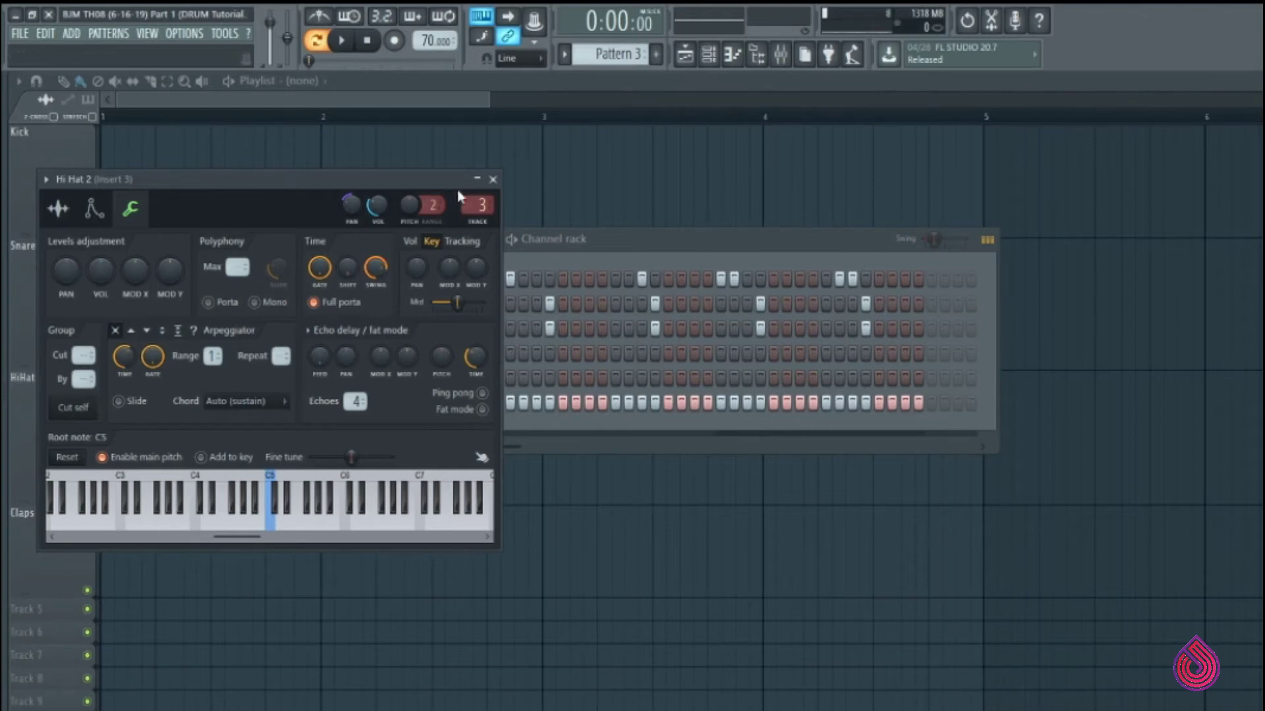
pyautogui.click(493, 180)
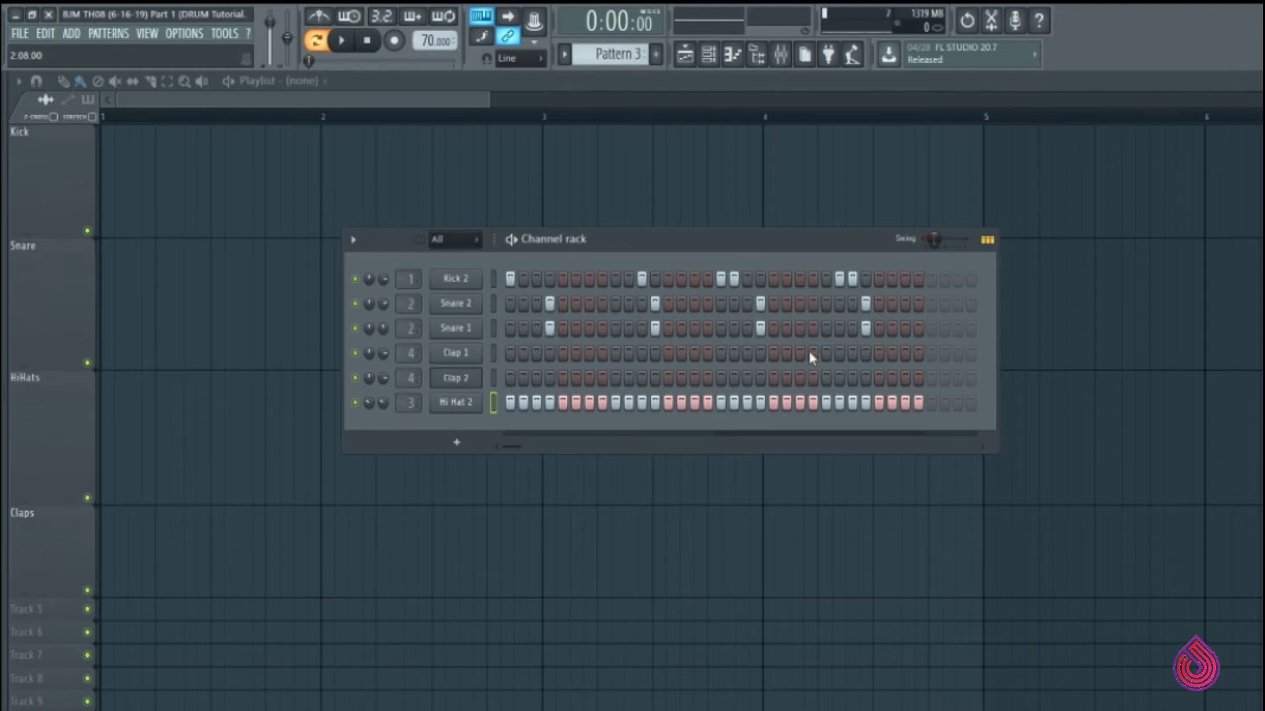
# Step: Lower the velocity of every second Hi Hat 2 note to about 33% in the piano roll
pyautogui.rightClick(463, 409)
pyautogui.click(469, 413)
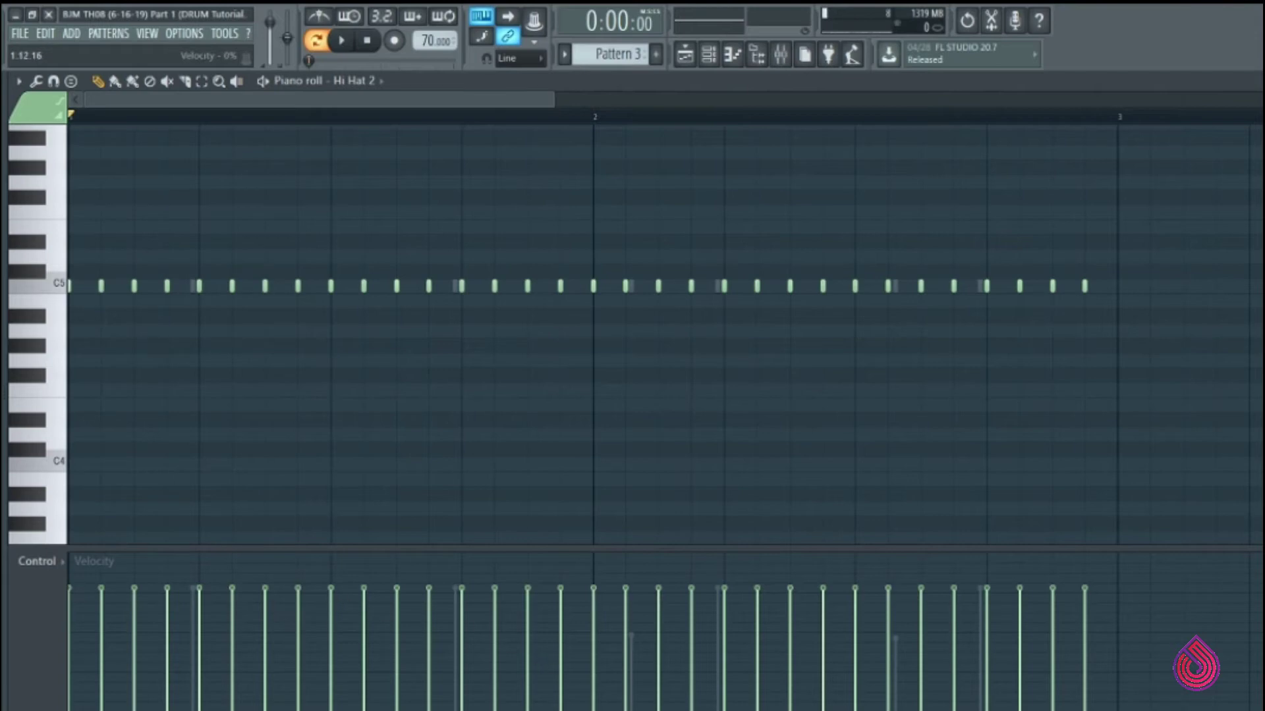
pyautogui.moveTo(108, 634); pyautogui.dragTo(119, 664)
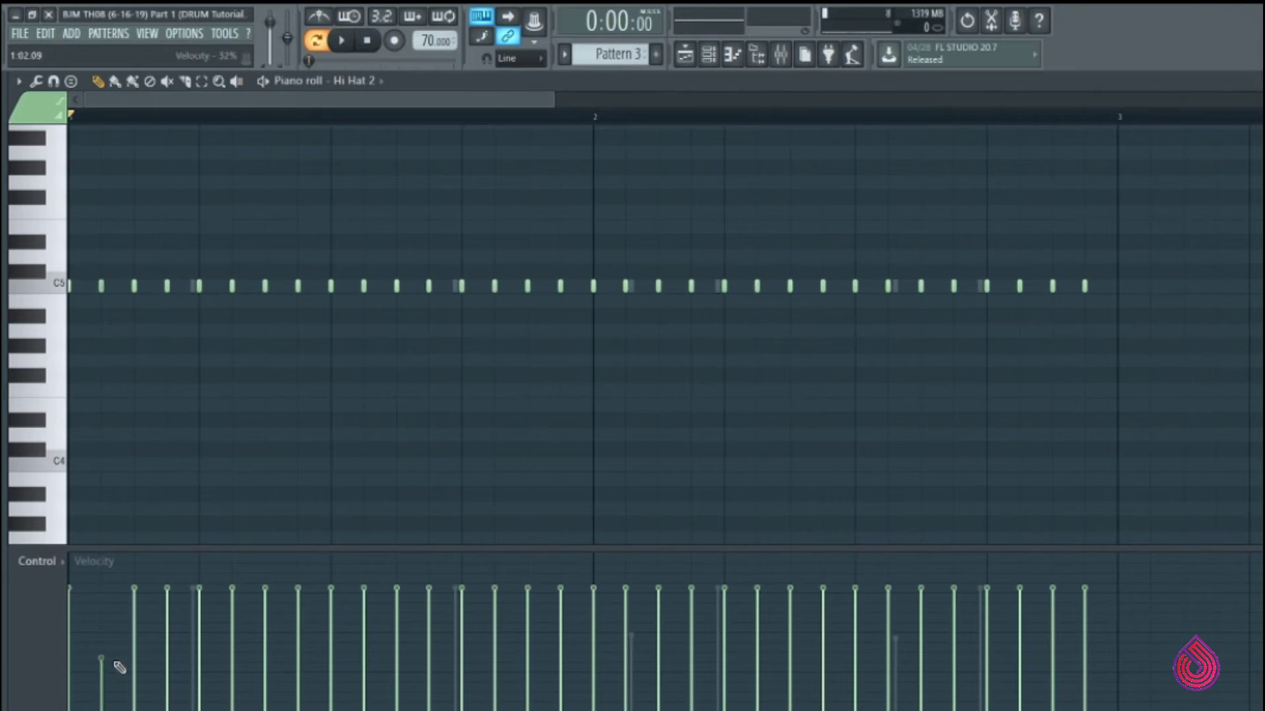
pyautogui.moveTo(158, 664); pyautogui.dragTo(177, 662)
pyautogui.click(230, 659)
pyautogui.click(298, 661)
pyautogui.click(363, 660)
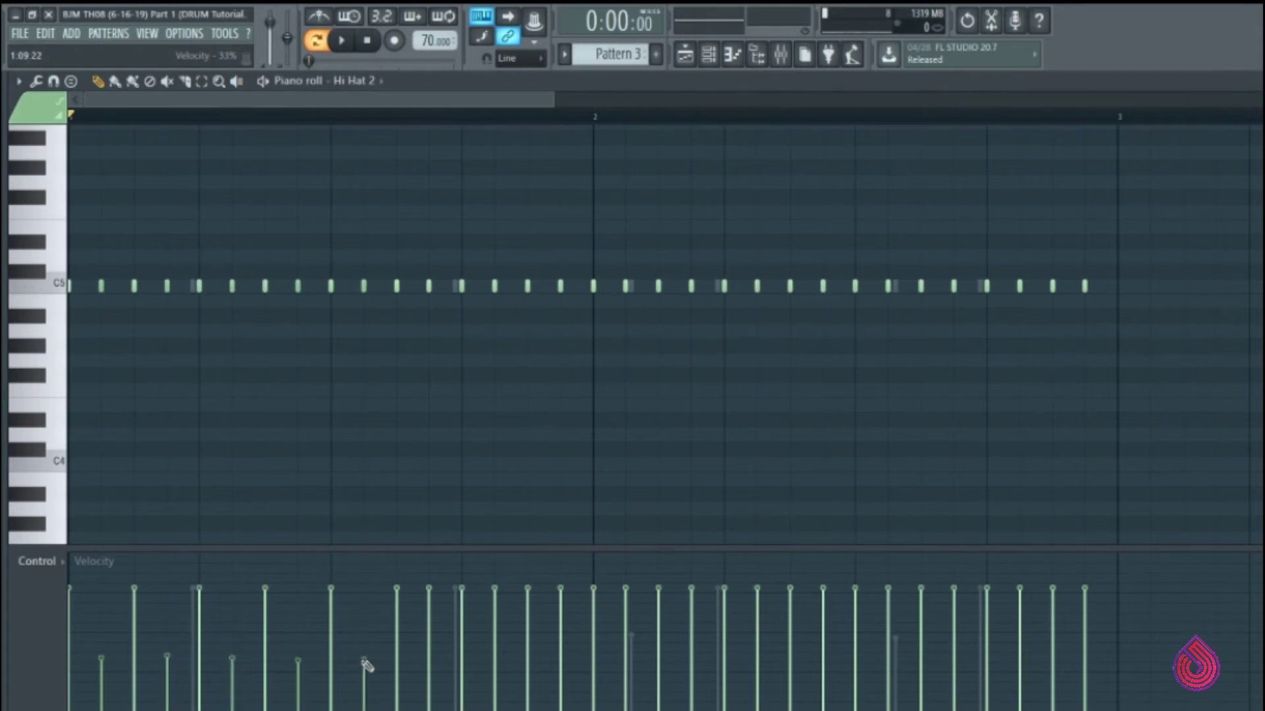
pyautogui.click(430, 660)
pyautogui.click(495, 660)
pyautogui.click(561, 661)
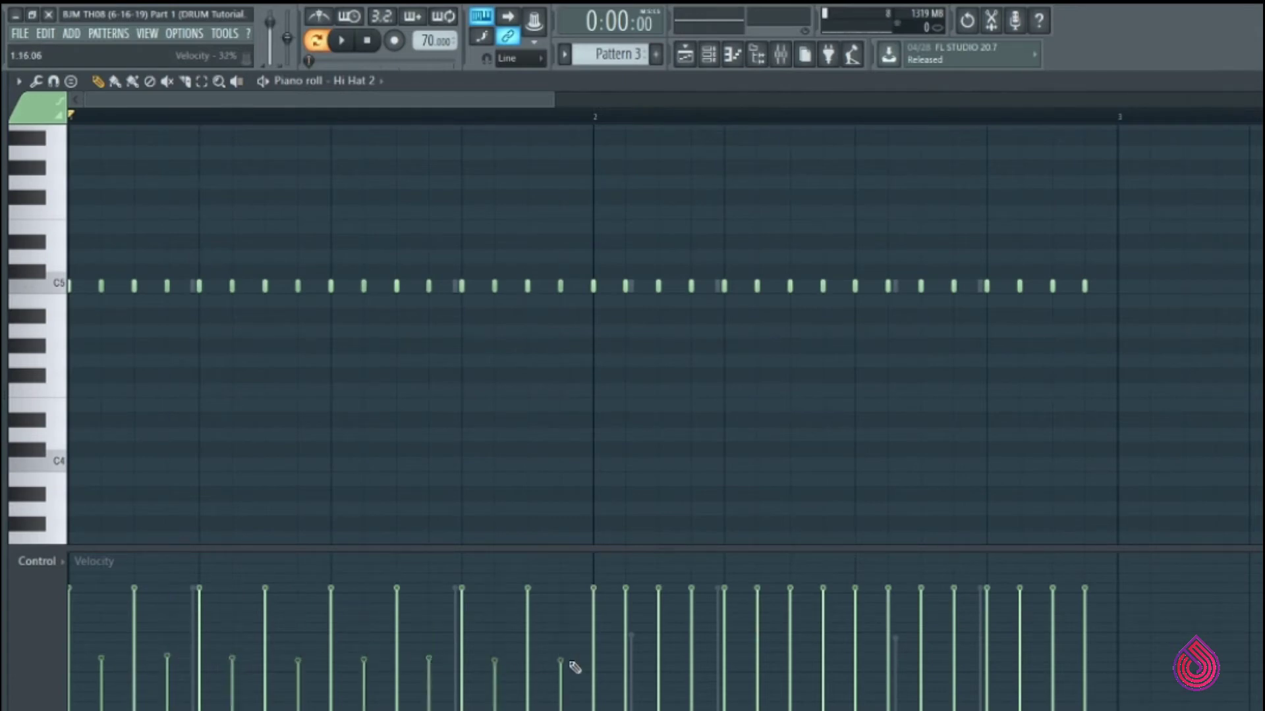
pyautogui.click(626, 658)
pyautogui.click(691, 658)
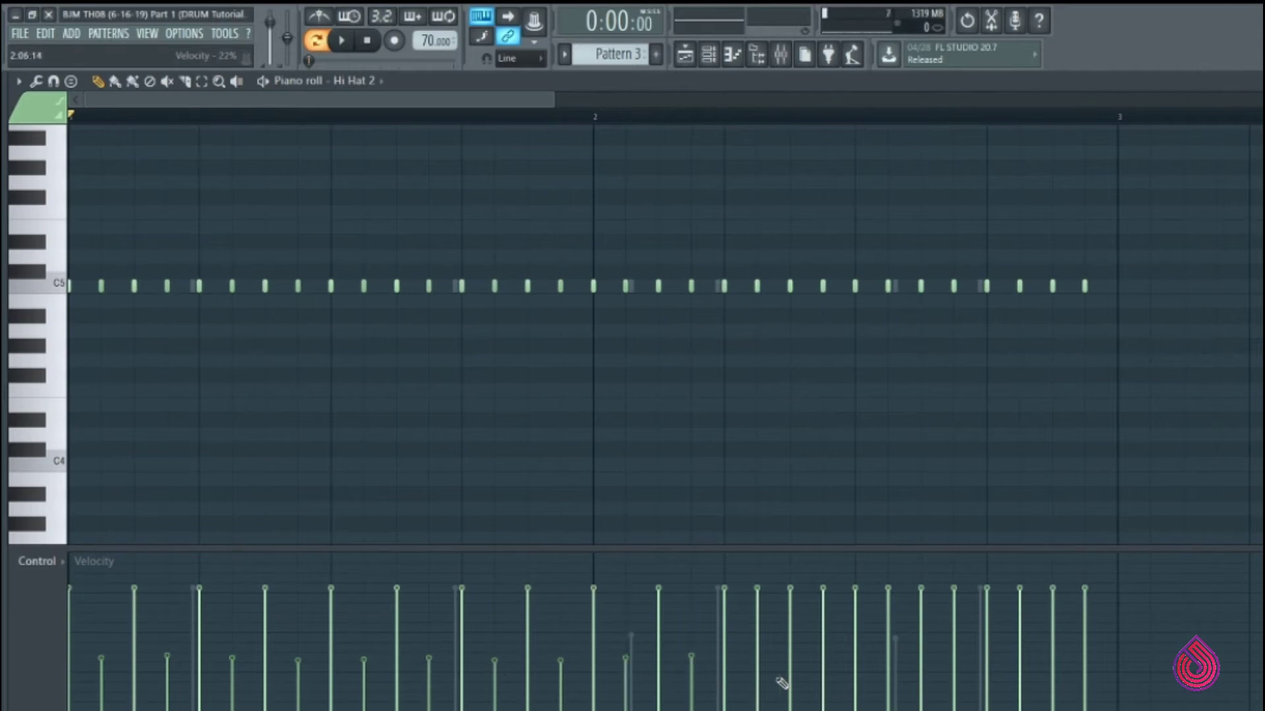
pyautogui.click(757, 658)
pyautogui.click(822, 664)
pyautogui.click(886, 662)
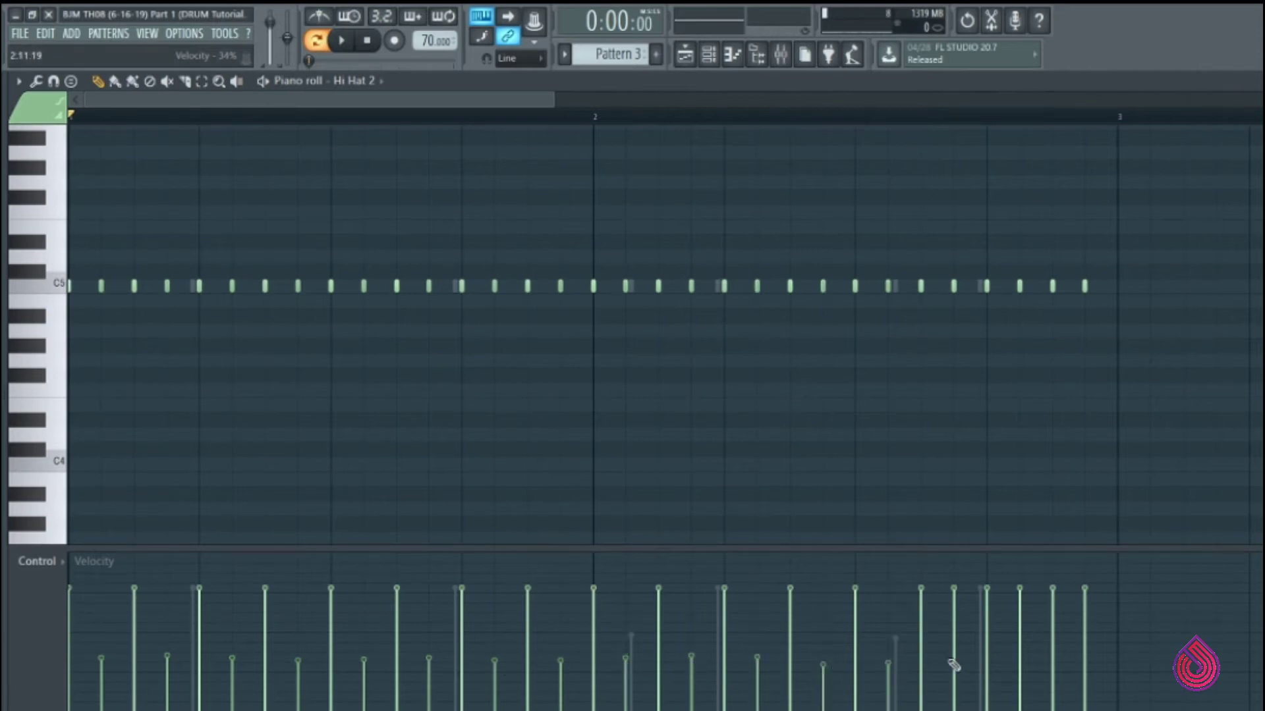
pyautogui.click(953, 658)
pyautogui.click(1020, 666)
pyautogui.click(1085, 659)
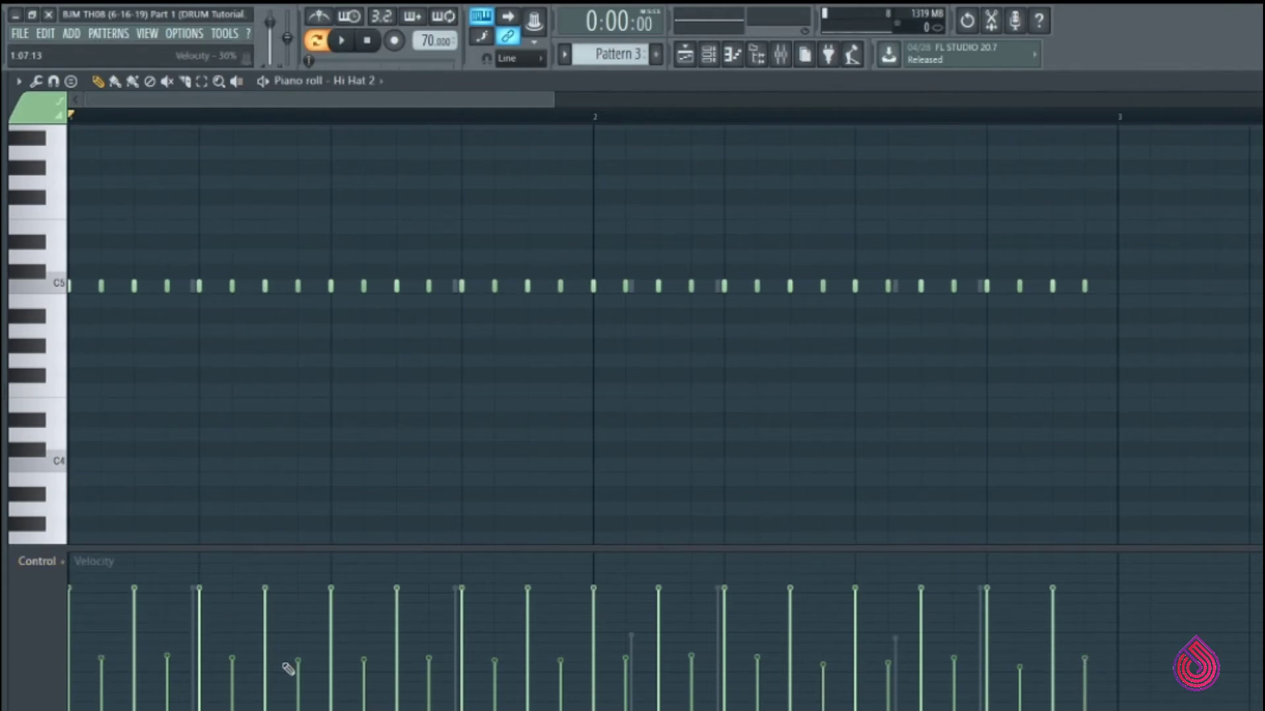
# Step: Lower the velocity of the third Hi Hat 2 note in each group of four to about 50% and play the pattern
pyautogui.click(135, 633)
pyautogui.click(170, 667)
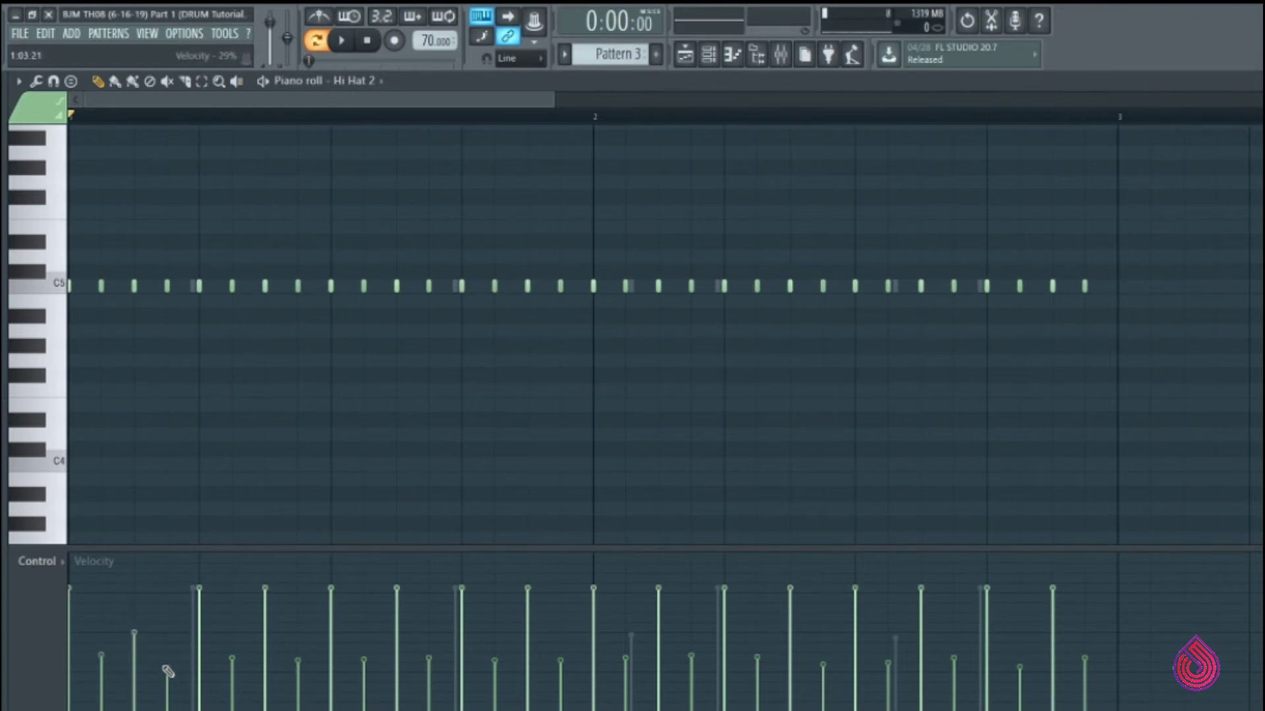
pyautogui.click(265, 634)
pyautogui.click(396, 631)
pyautogui.click(527, 636)
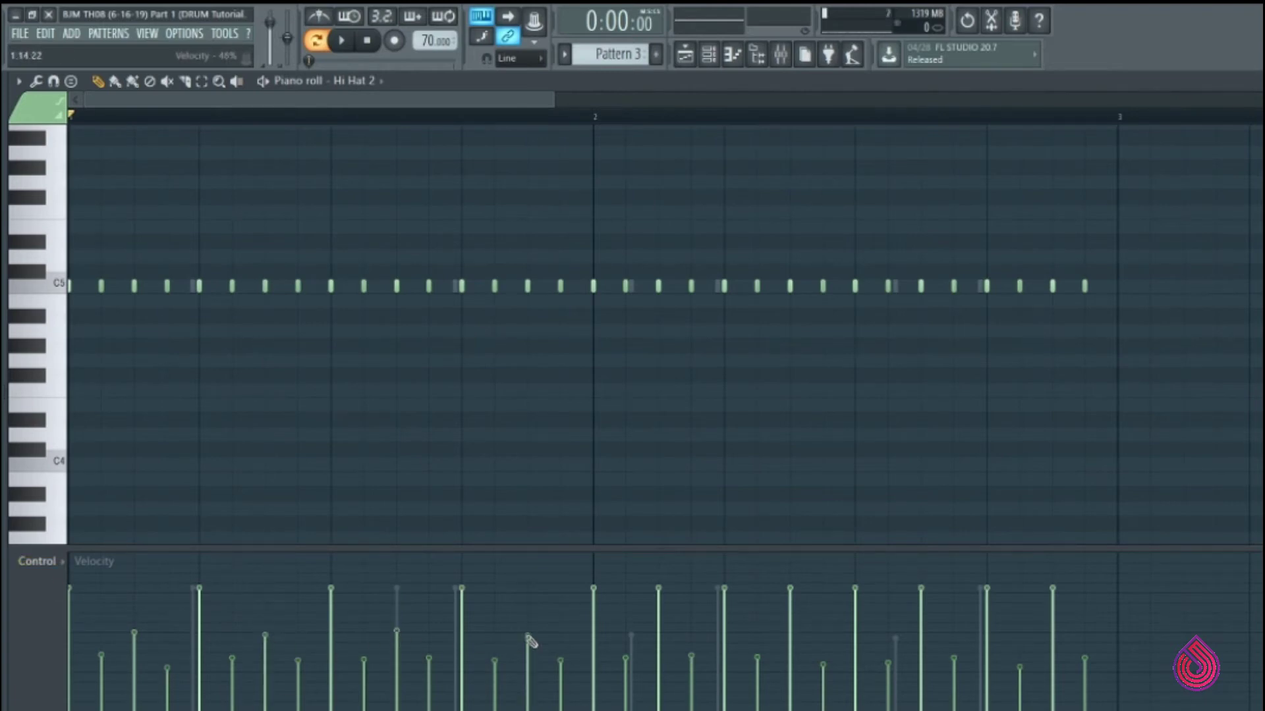
pyautogui.click(658, 629)
pyautogui.click(790, 629)
pyautogui.click(823, 630)
pyautogui.click(920, 629)
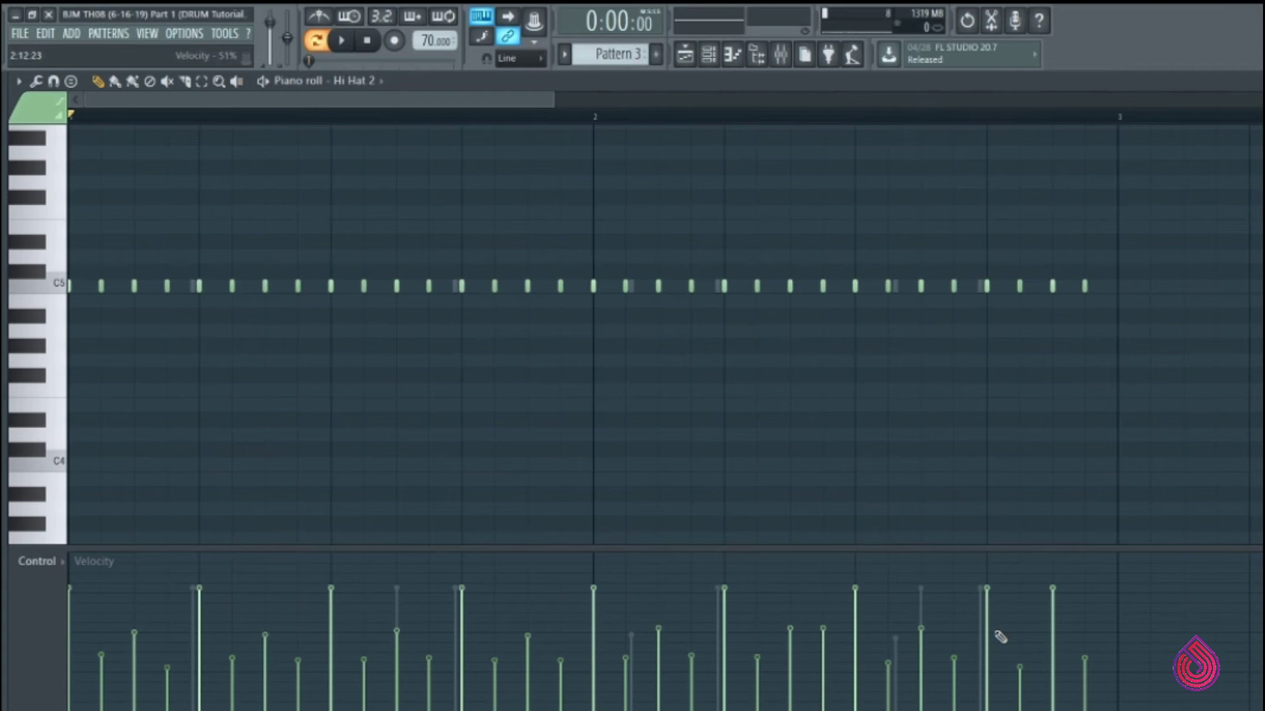
pyautogui.click(1050, 634)
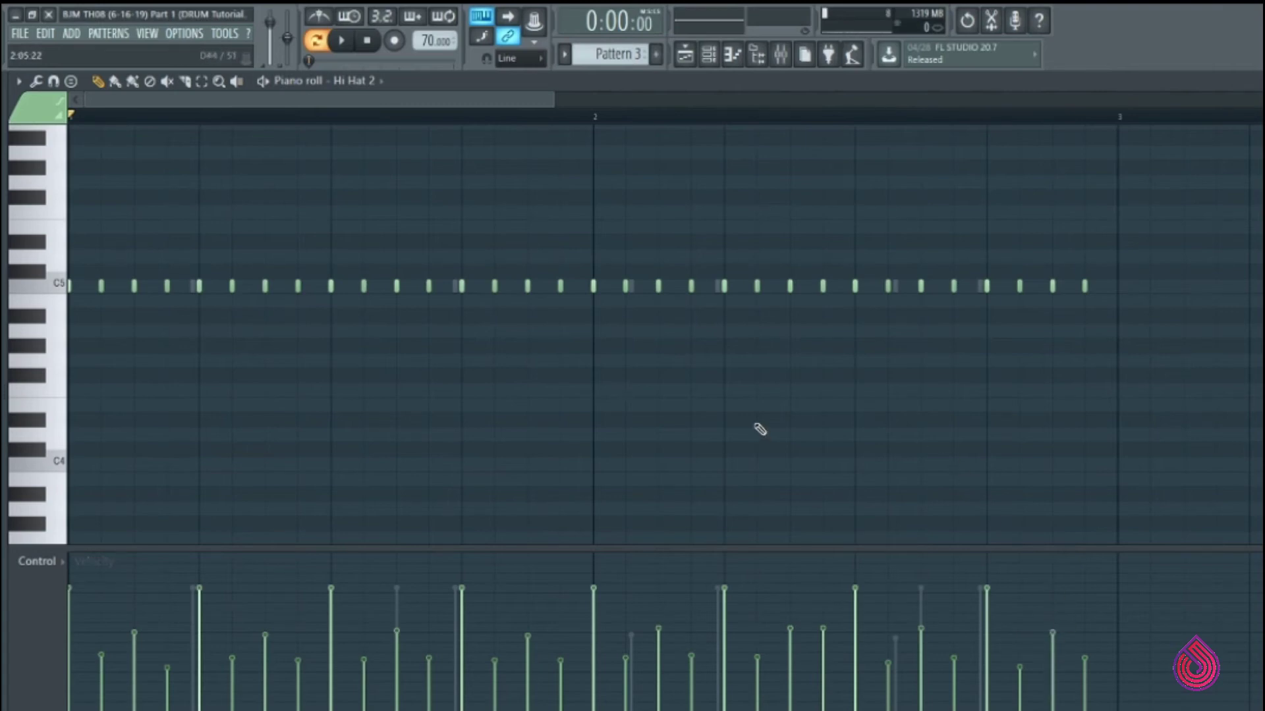
pyautogui.press('space')
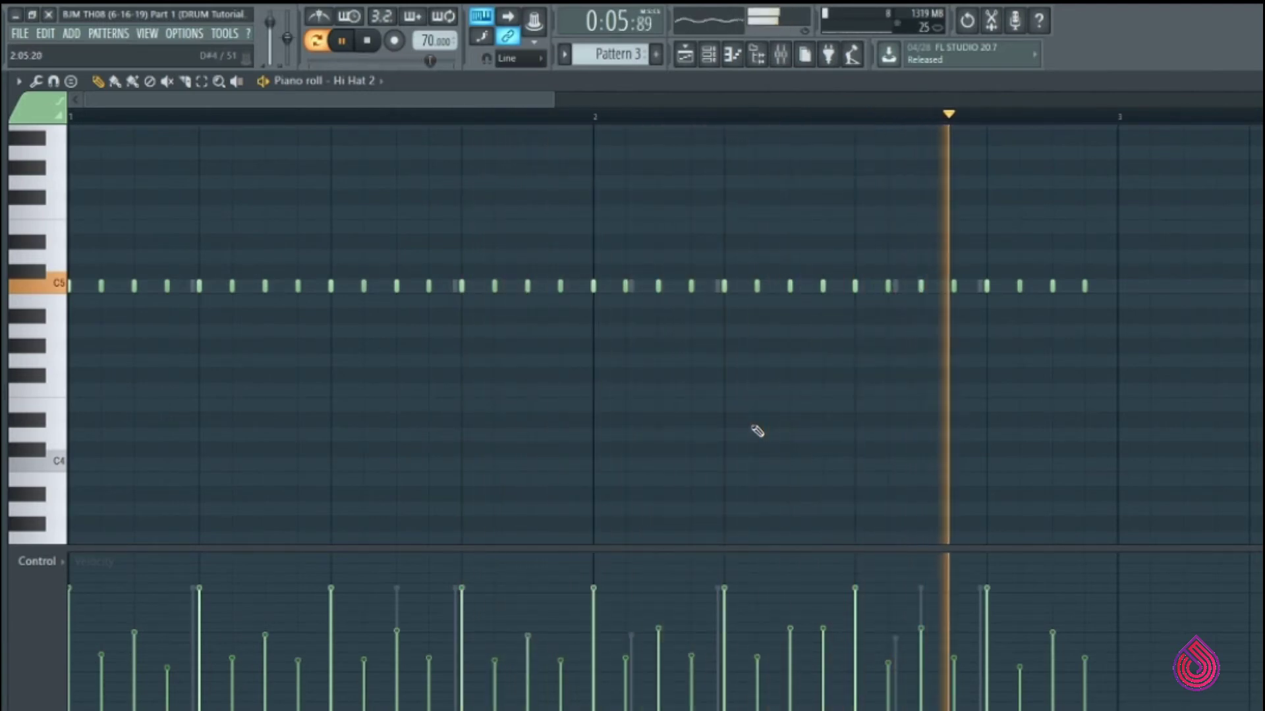
pyautogui.press('space')
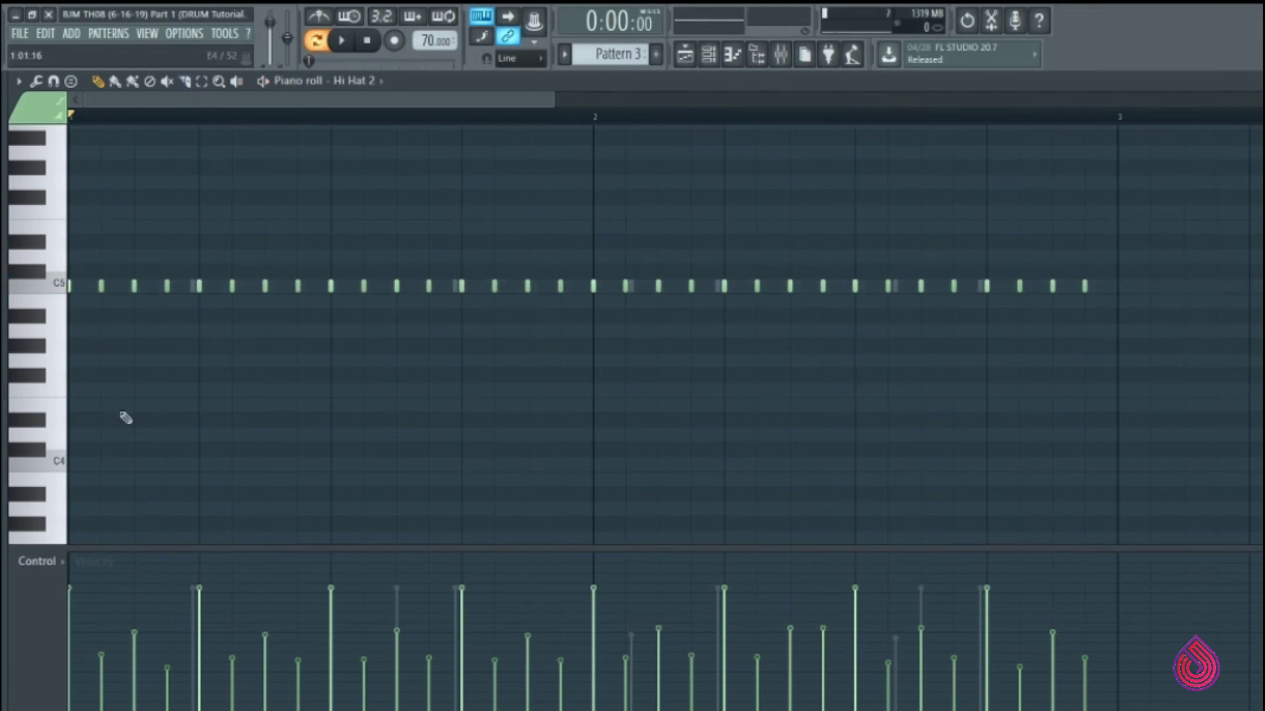
# Step: Move every second Hi Hat 2 note down from C5 to A#4 across both bars and play the pattern
pyautogui.press('F6')
pyautogui.press('F6')
pyautogui.moveTo(100, 286); pyautogui.dragTo(102, 316)
pyautogui.moveTo(166, 286); pyautogui.dragTo(166, 316)
pyautogui.moveTo(232, 285); pyautogui.dragTo(231, 316)
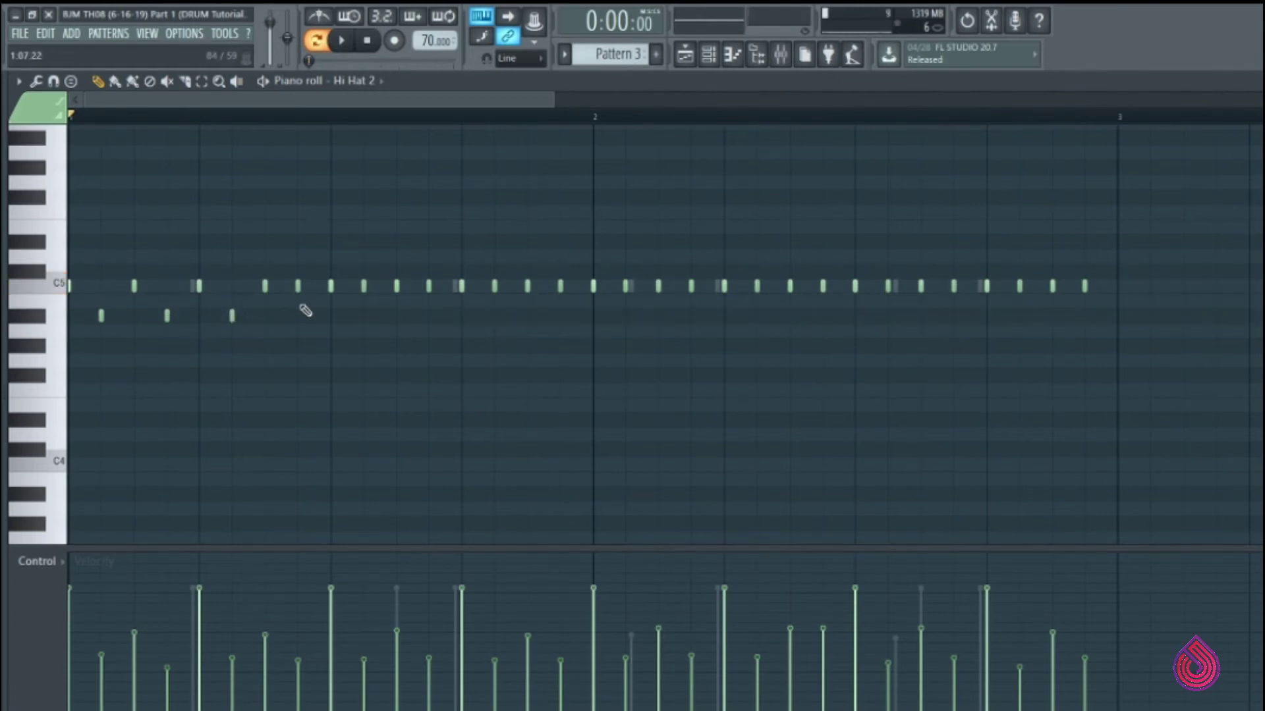
pyautogui.moveTo(298, 287); pyautogui.dragTo(298, 315)
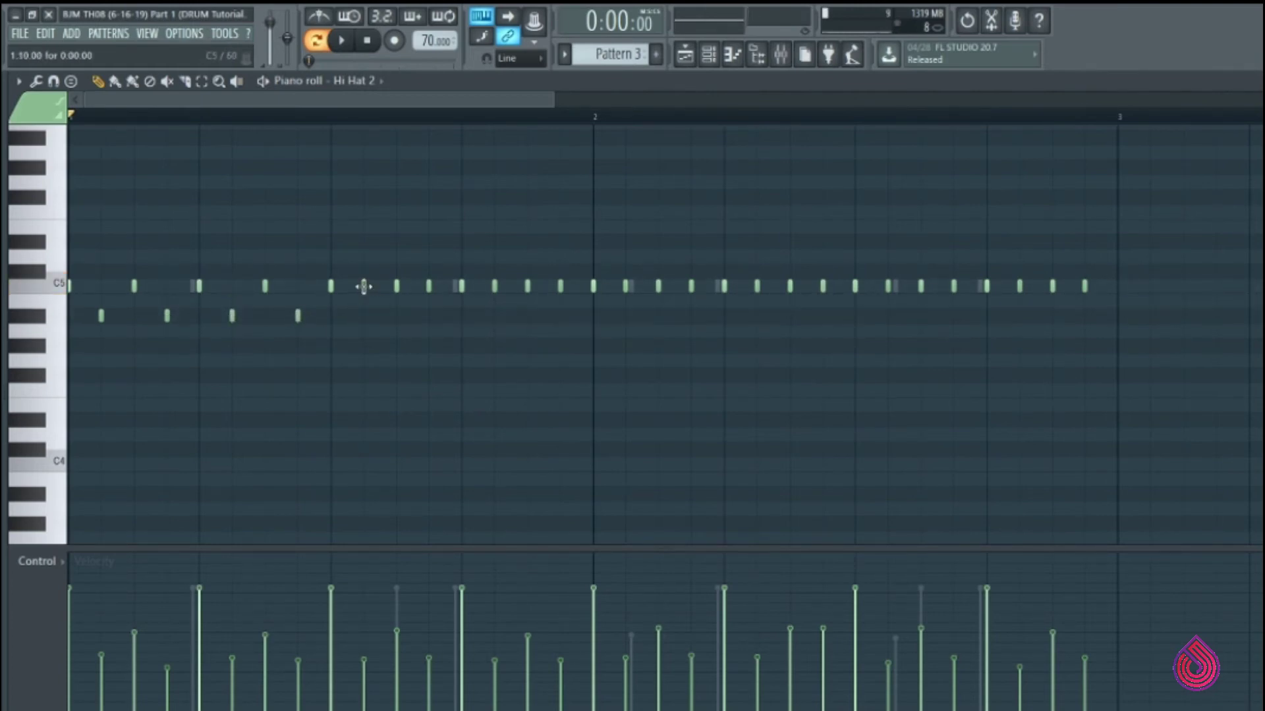
pyautogui.moveTo(364, 286); pyautogui.dragTo(424, 293)
pyautogui.click(362, 310)
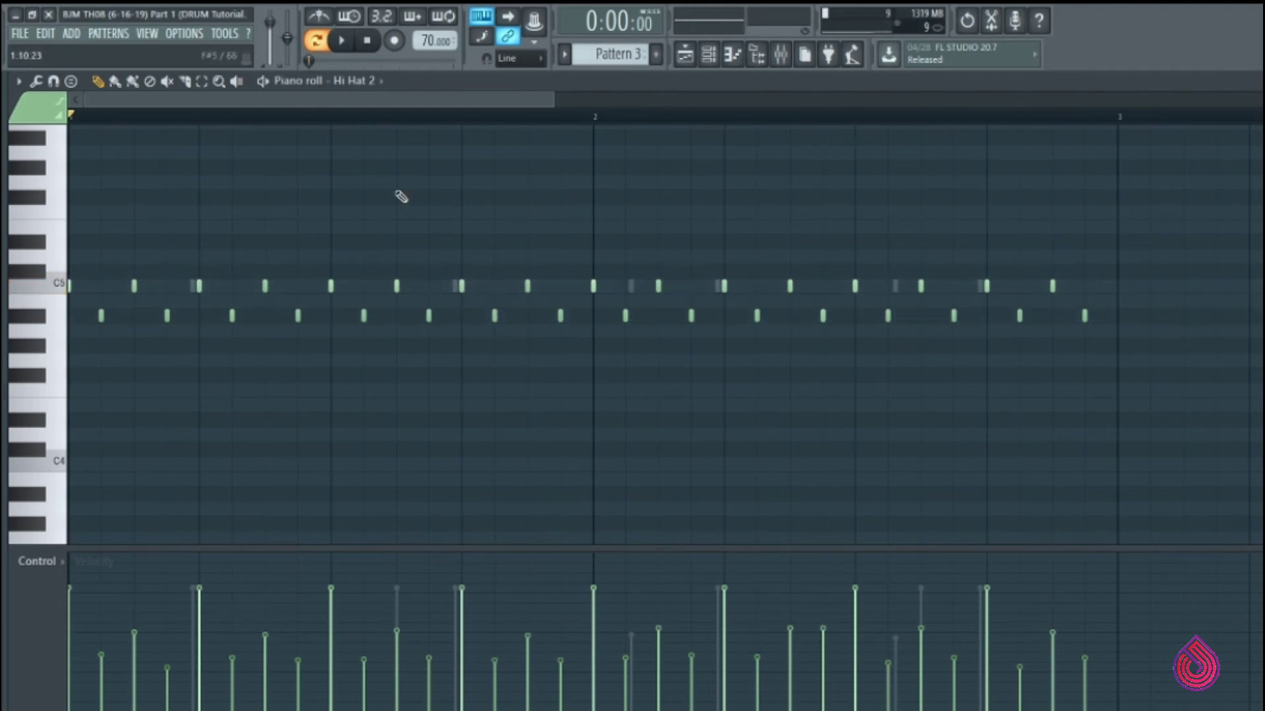
pyautogui.press('space')
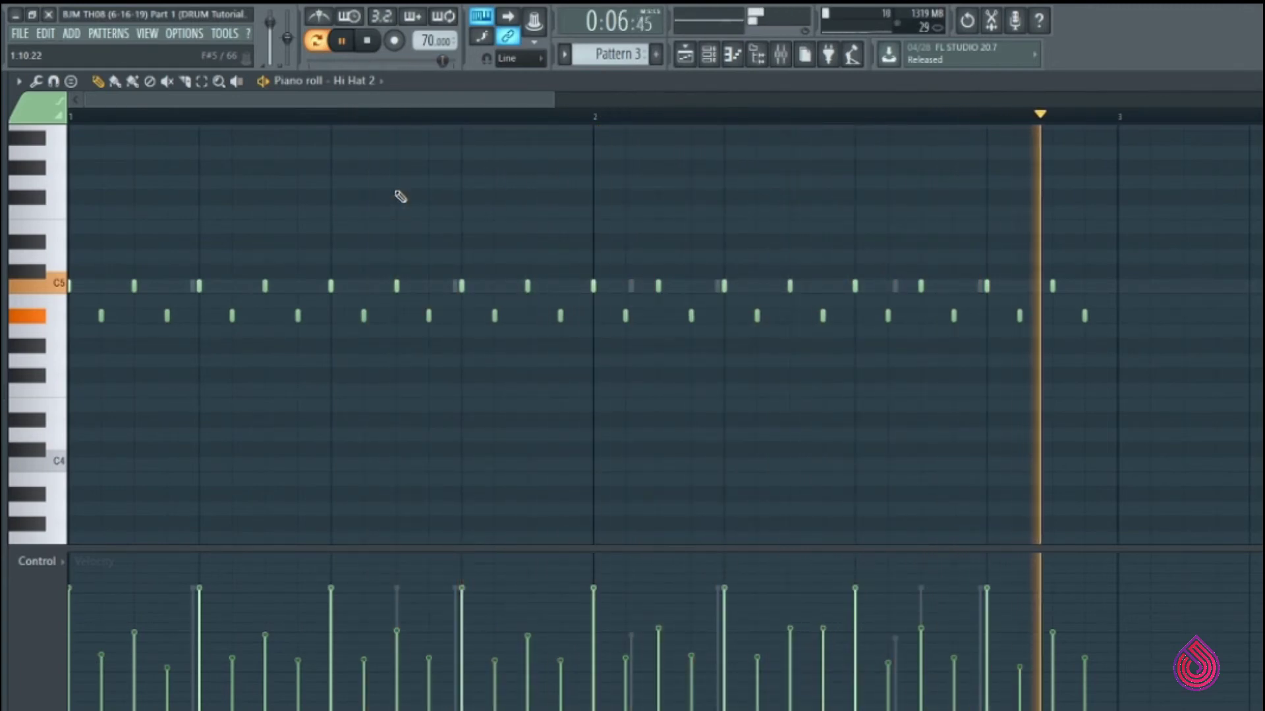
pyautogui.press('space')
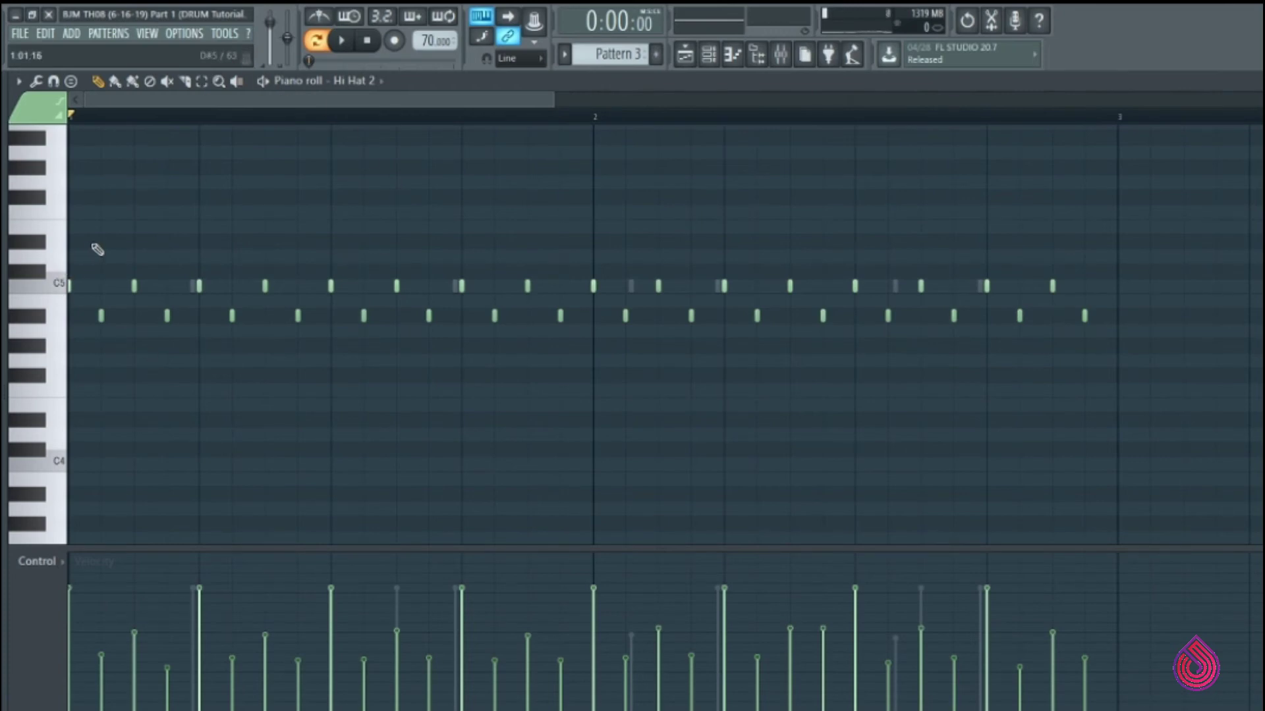
# Step: Shift the second through eighth Hi Hat 2 notes together slightly behind the beat
pyautogui.moveTo(96, 222); pyautogui.dragTo(317, 337)
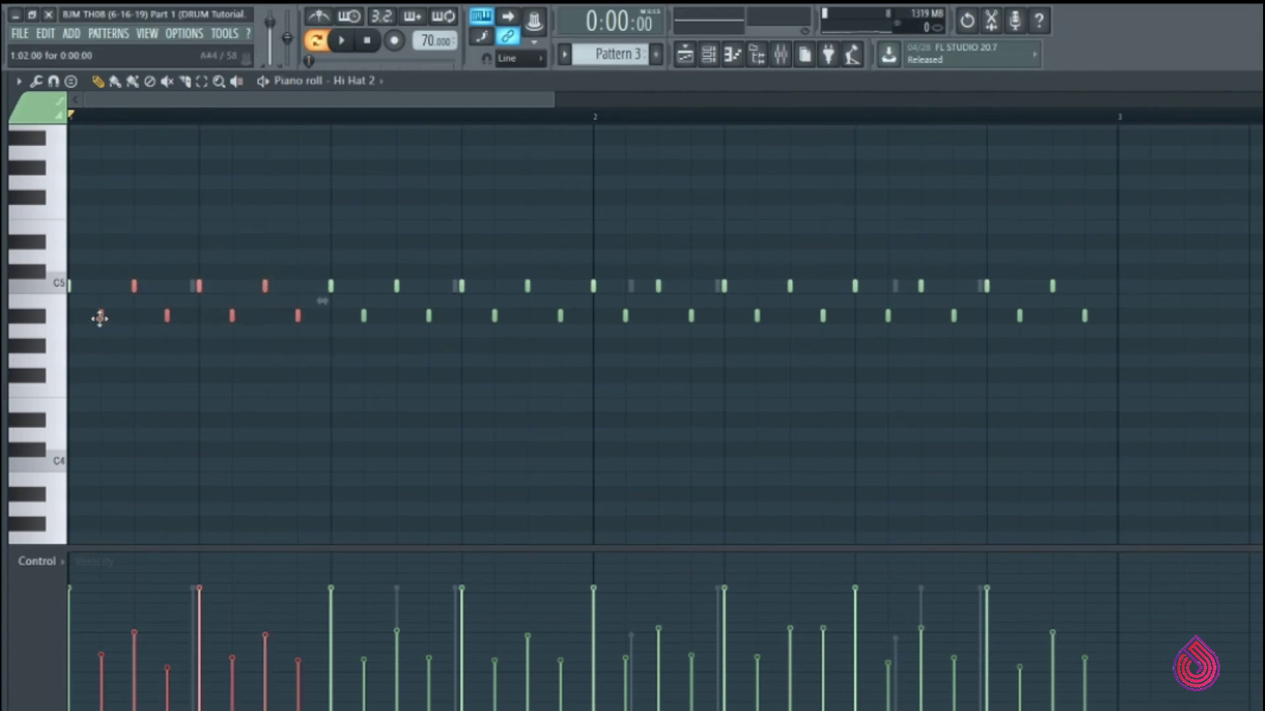
pyautogui.moveTo(100, 318); pyautogui.dragTo(102, 318)
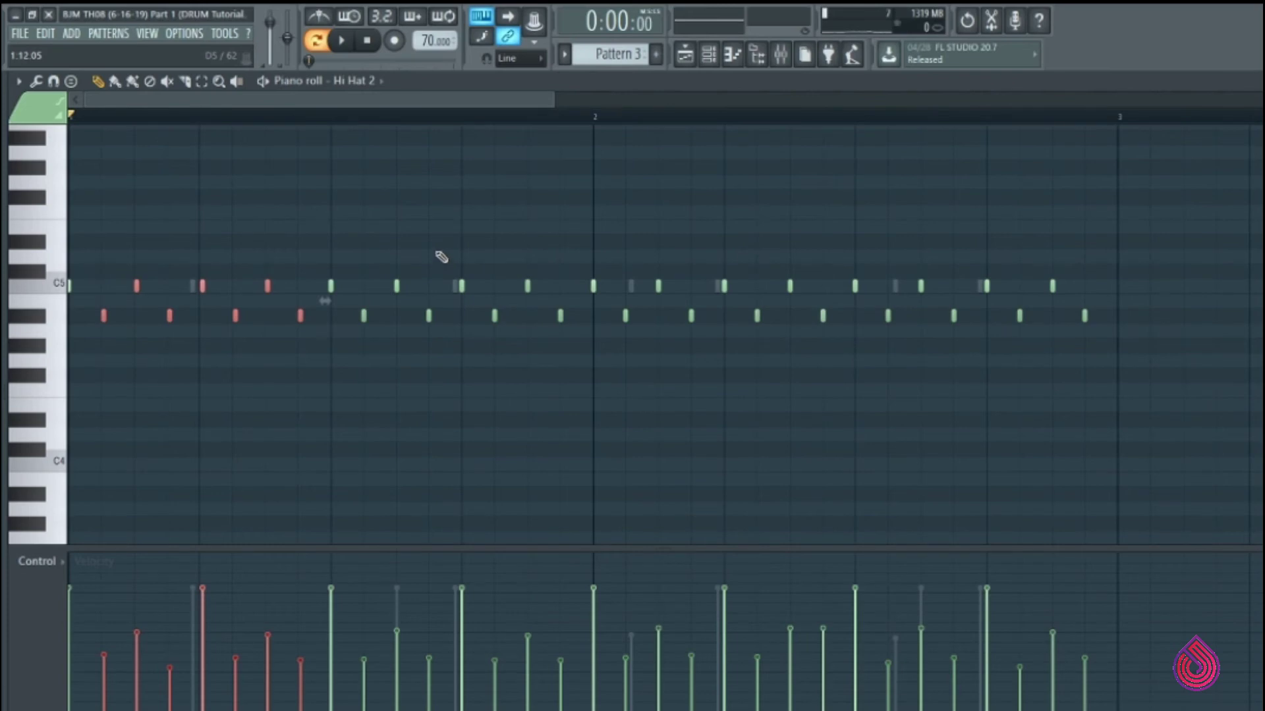
# Step: Shift the last four Hi Hat 2 notes of bar 1 and the five notes from beat 2 of bar 2 slightly later
pyautogui.moveTo(437, 254); pyautogui.dragTo(572, 349)
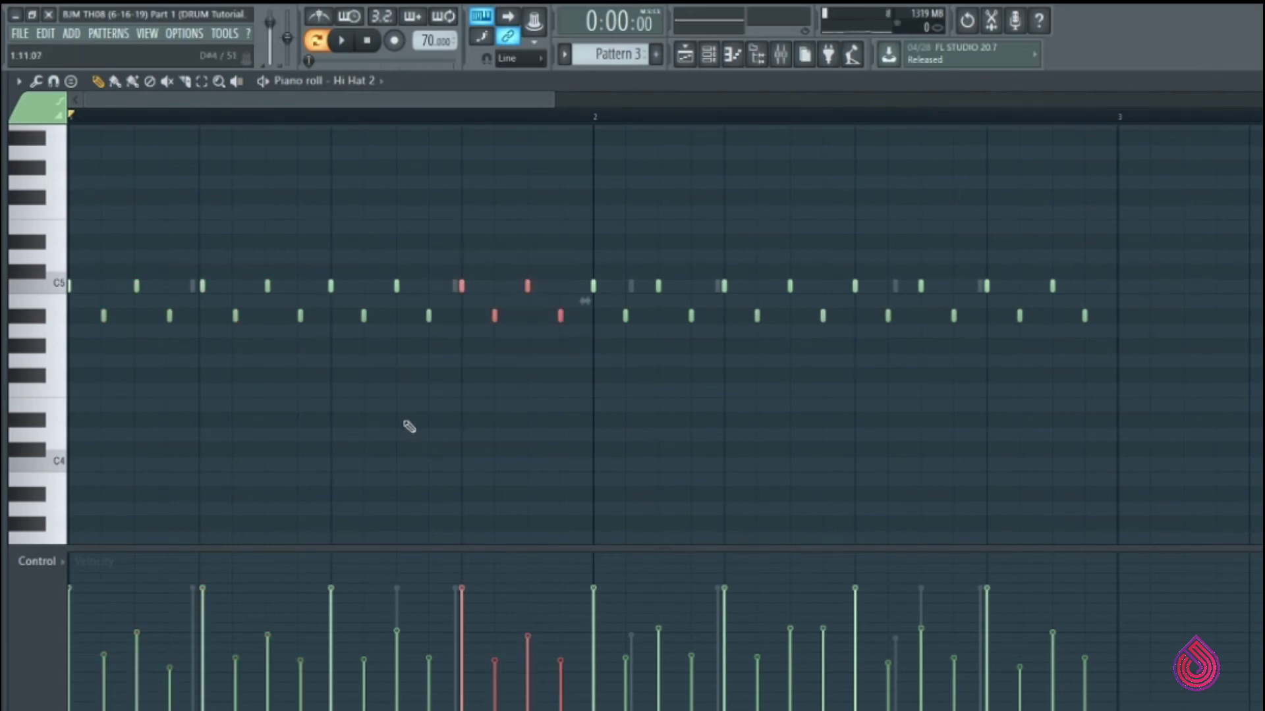
pyautogui.moveTo(495, 314); pyautogui.dragTo(500, 314)
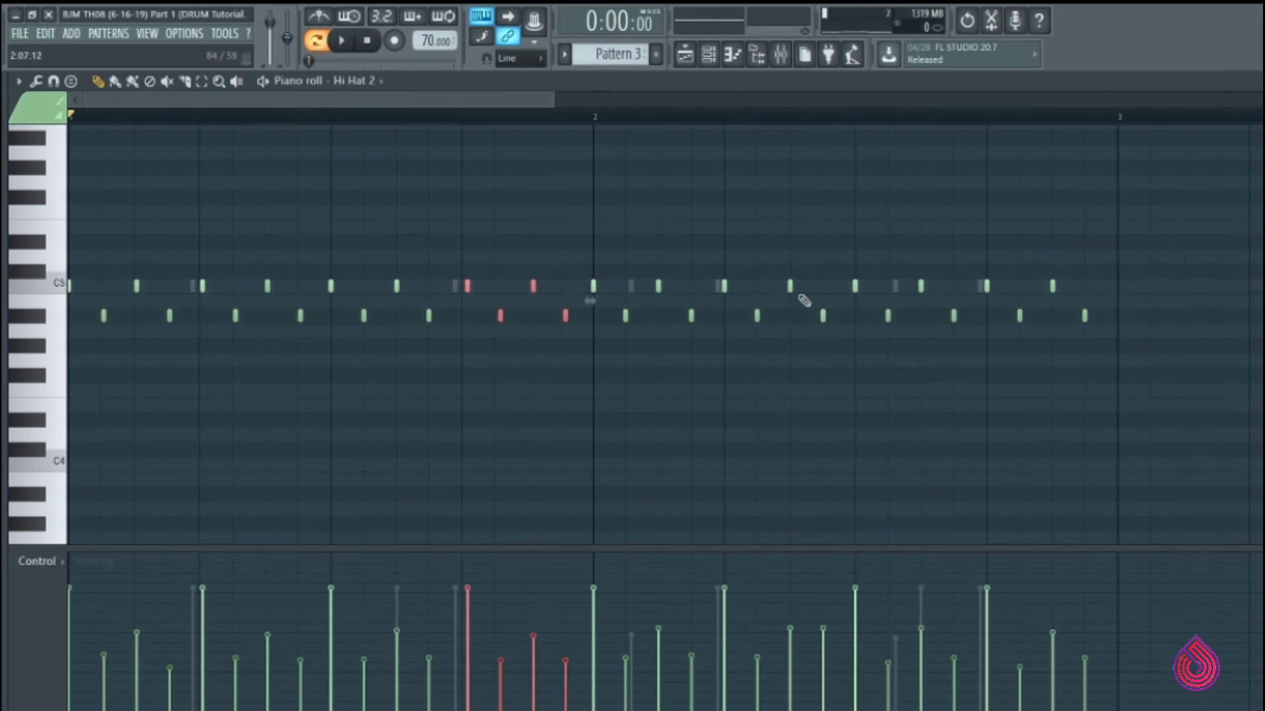
pyautogui.moveTo(708, 235); pyautogui.dragTo(867, 336)
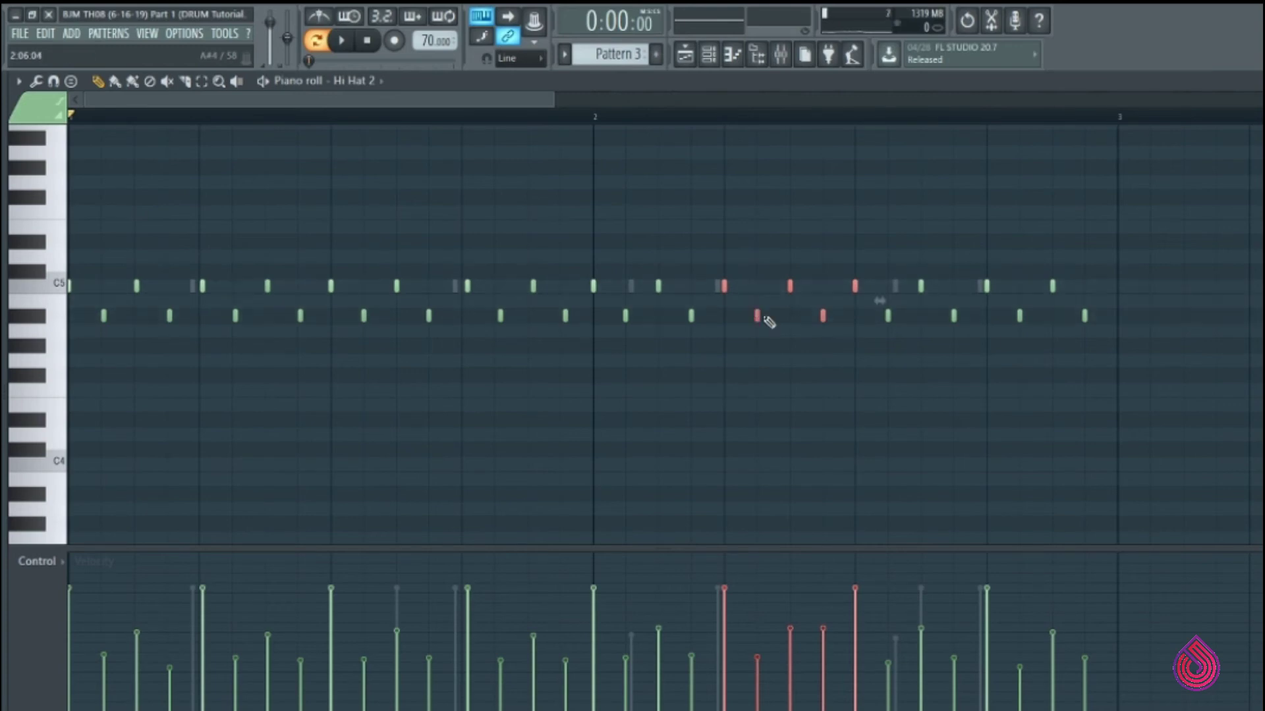
pyautogui.moveTo(757, 316); pyautogui.dragTo(760, 318)
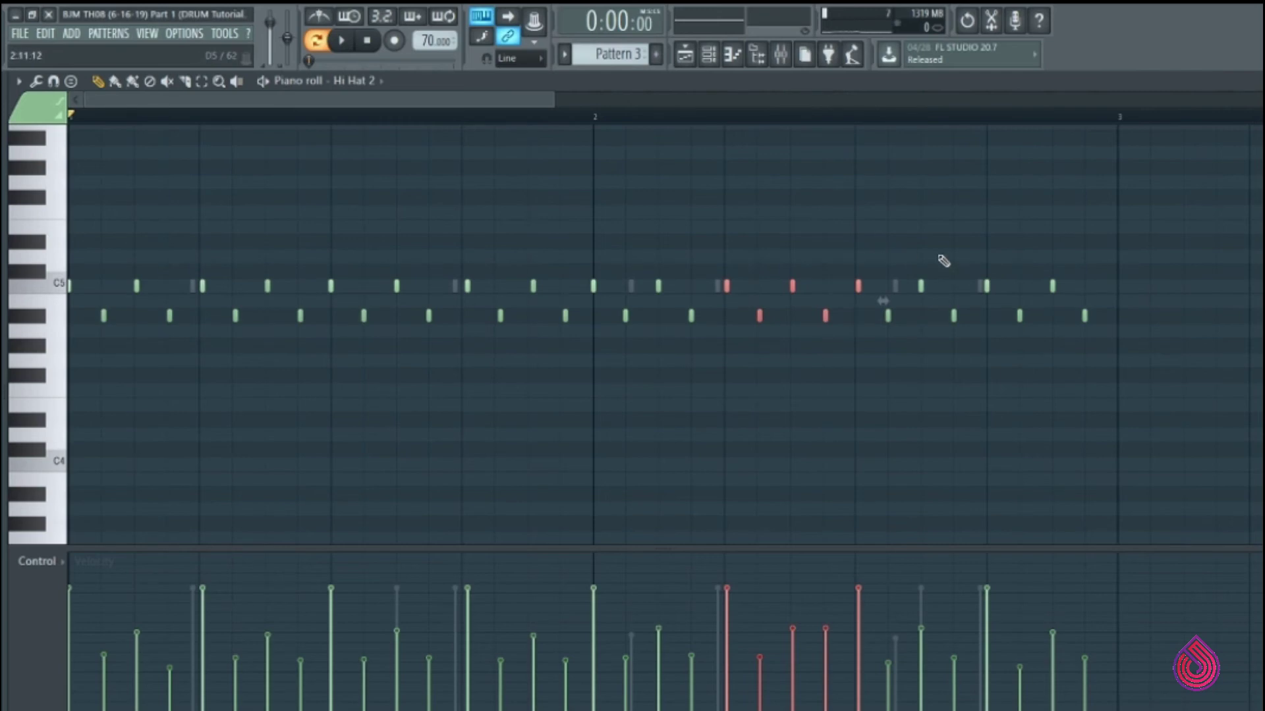
# Step: Shift the last five Hi Hat 2 notes of bar 2 together slightly later and play the pattern
pyautogui.moveTo(937, 236); pyautogui.dragTo(1102, 344)
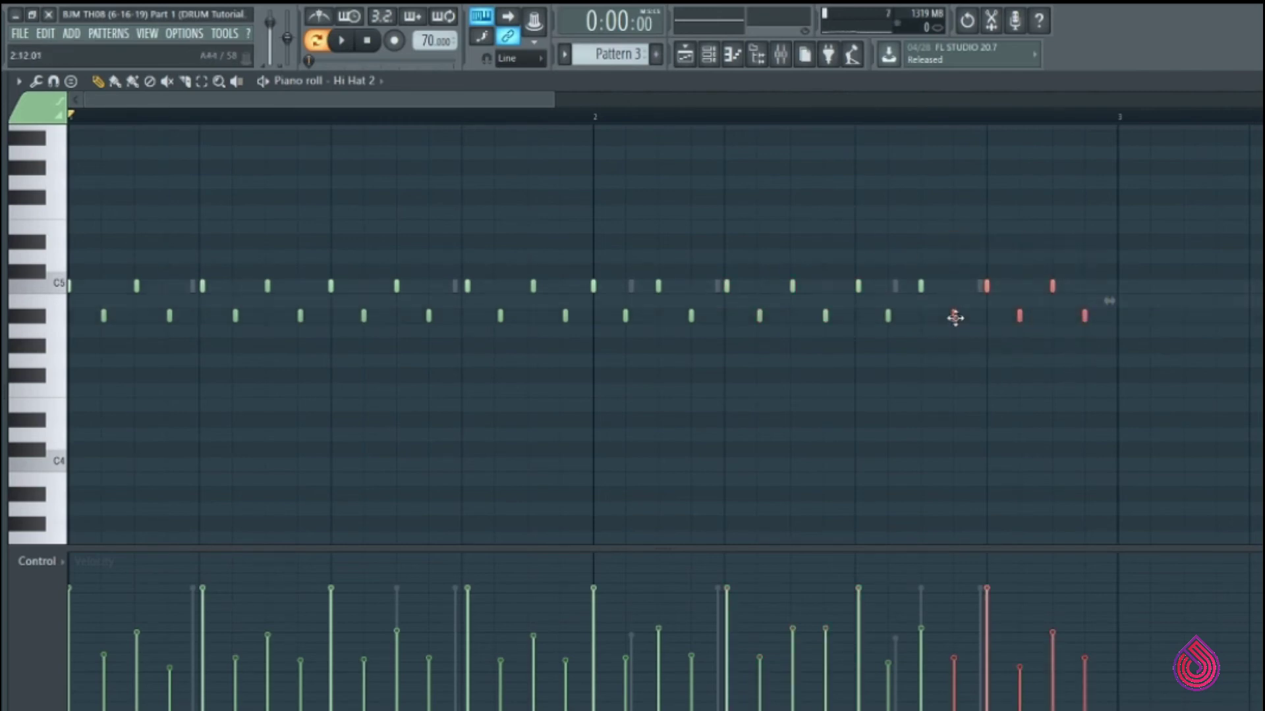
pyautogui.moveTo(955, 317); pyautogui.dragTo(958, 317)
pyautogui.press('space')
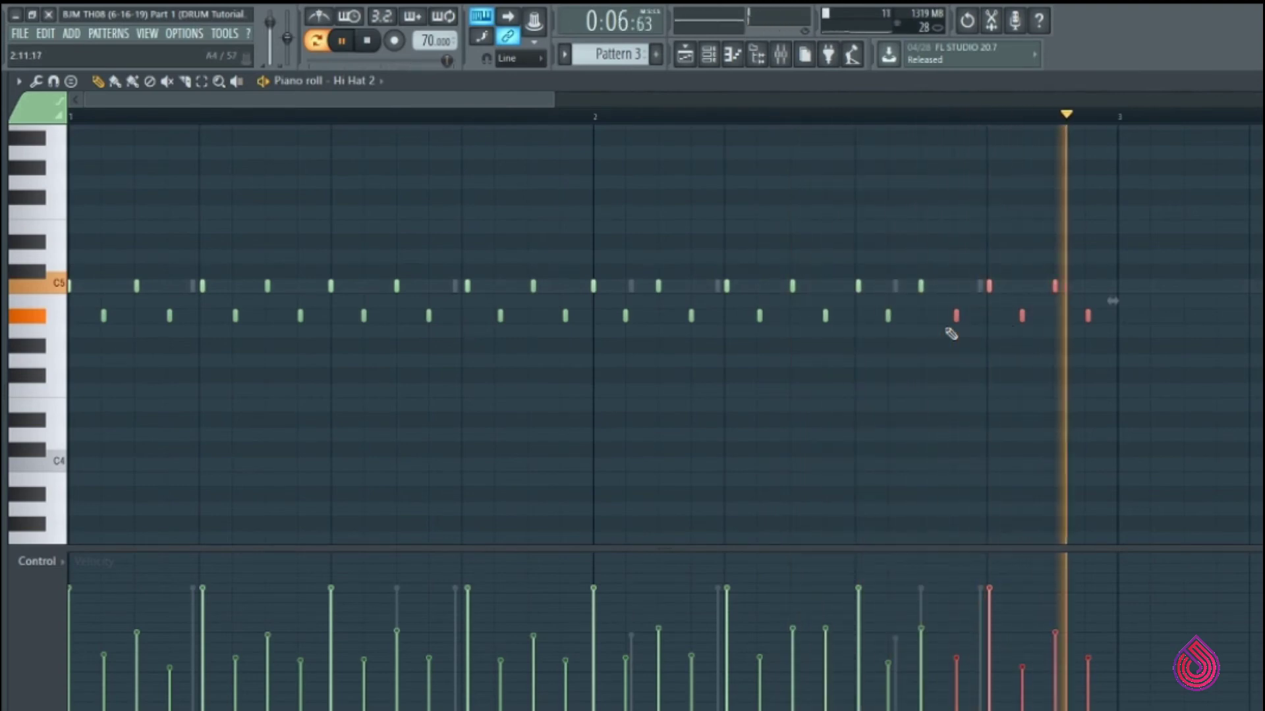
pyautogui.press('space')
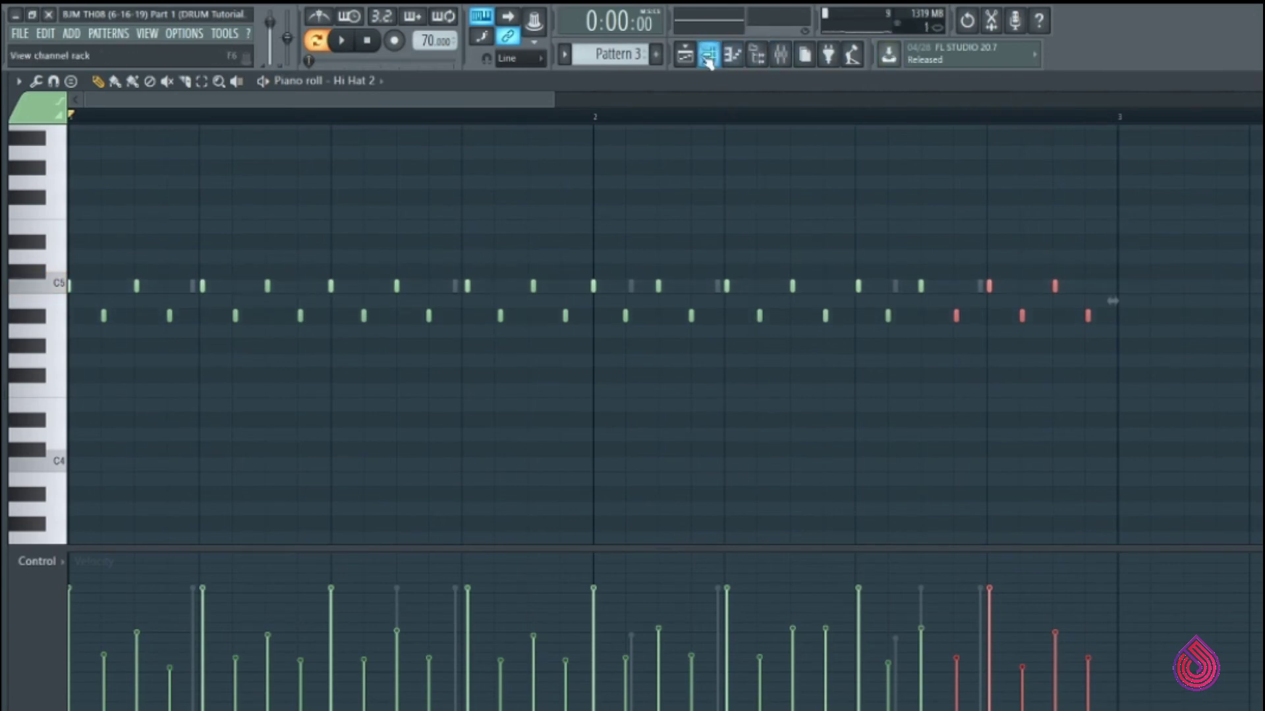
pyautogui.moveTo(76, 161); pyautogui.dragTo(607, 429)
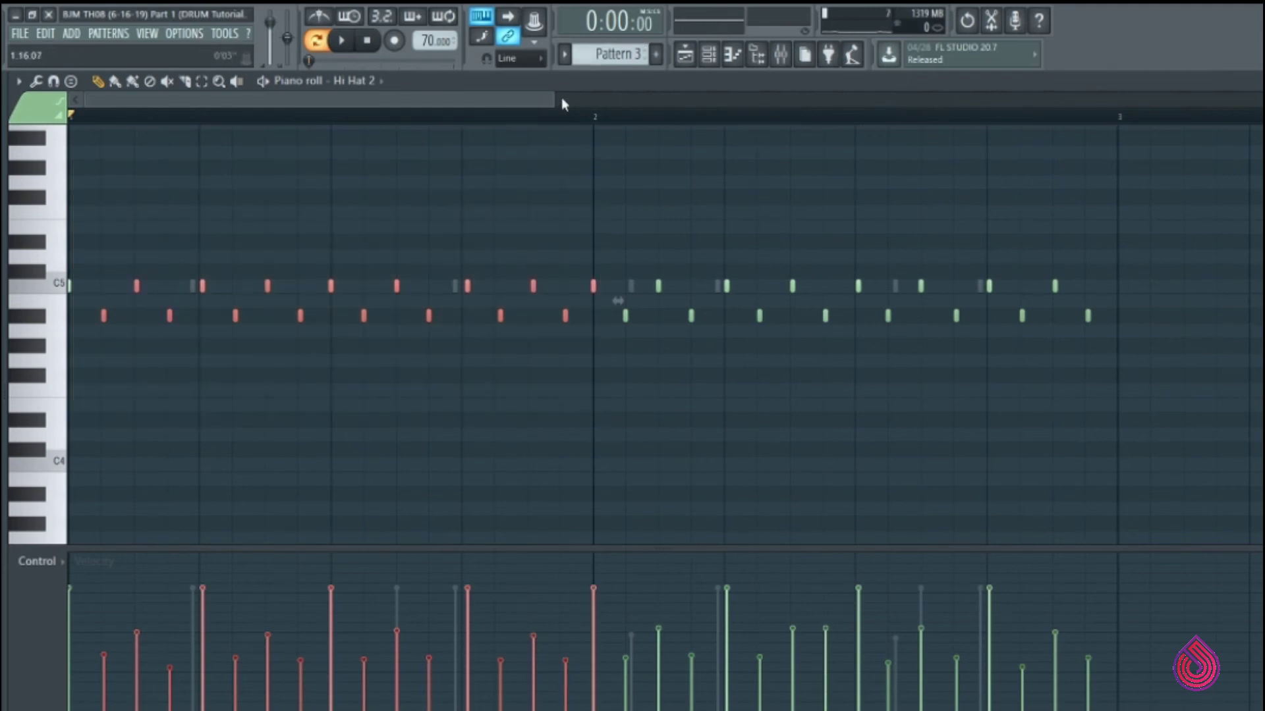
pyautogui.moveTo(555, 99); pyautogui.dragTo(869, 65)
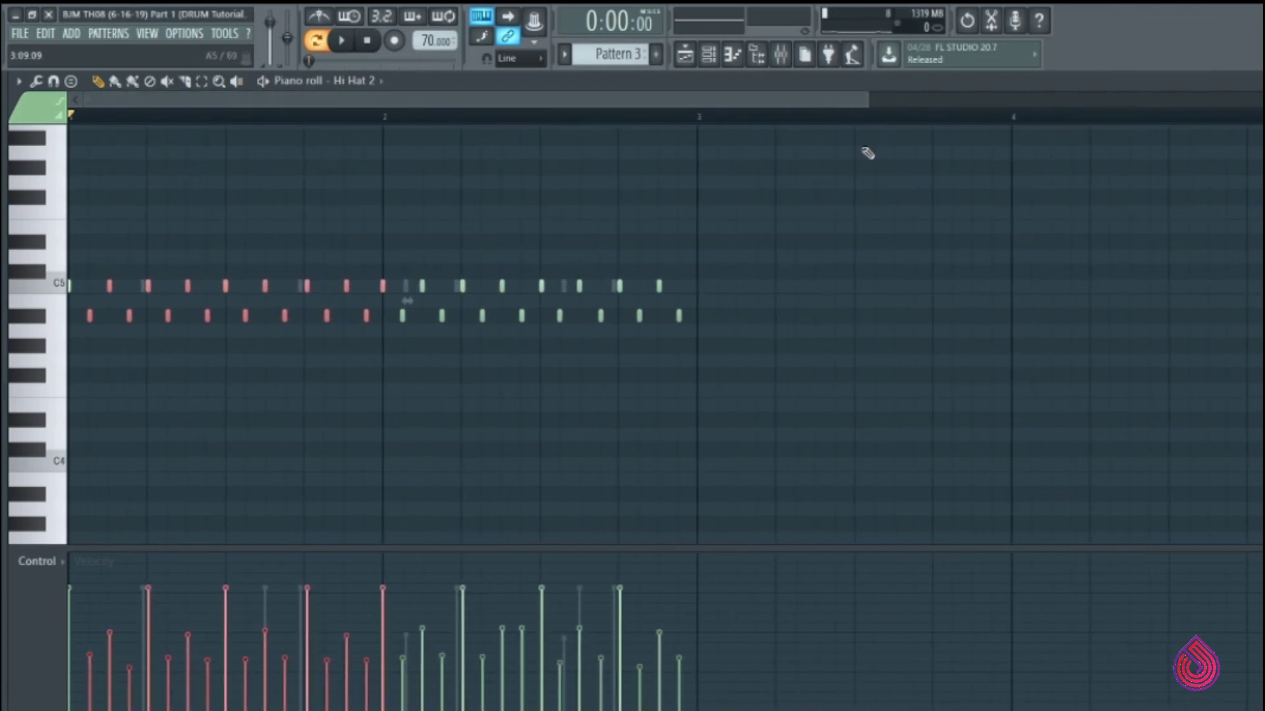
pyautogui.click(663, 220)
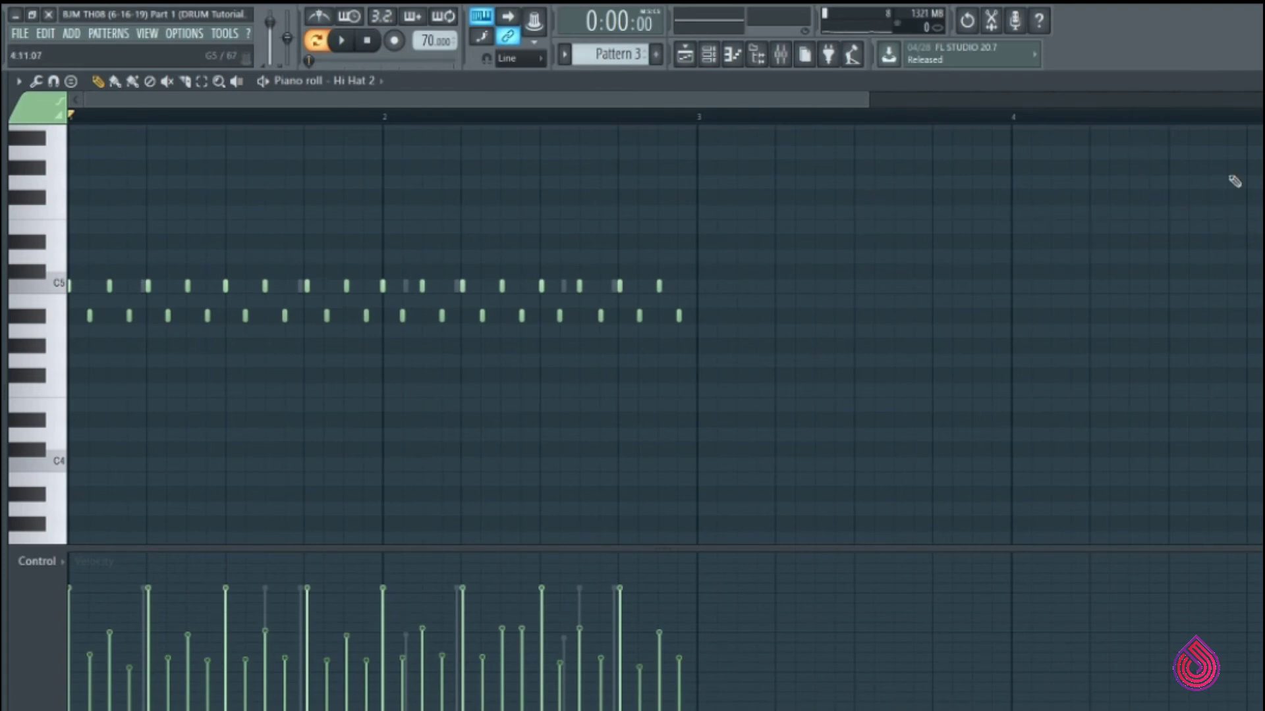
# Step: Add Clap 1 and Clap 2 hits on steps 5, 13, 21 and 29 in the channel rack
pyautogui.press('Escape')
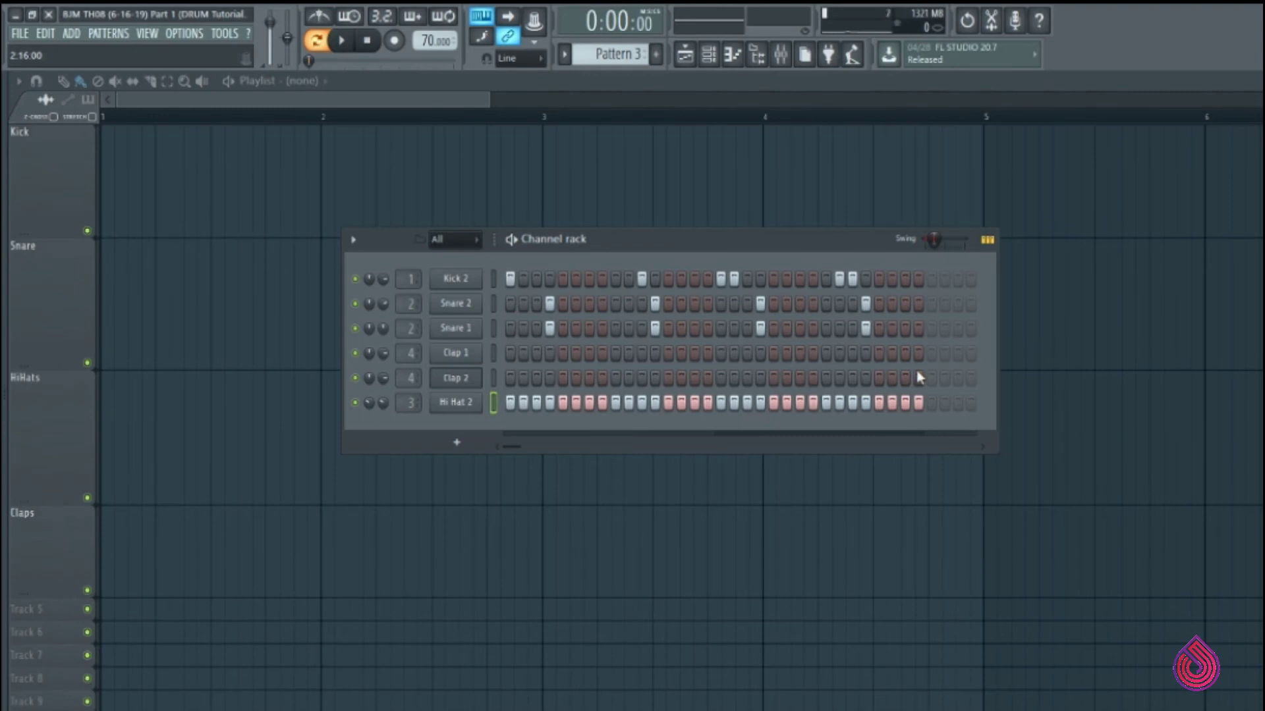
pyautogui.click(564, 353)
pyautogui.click(563, 377)
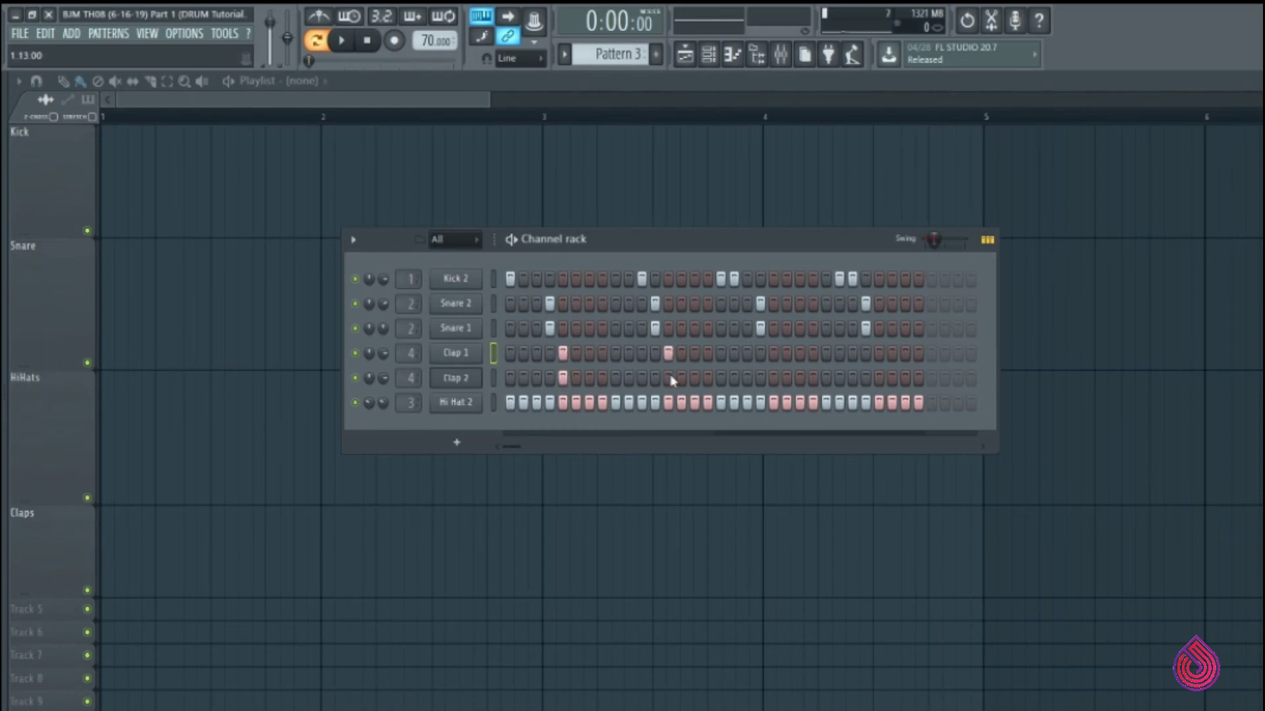
pyautogui.click(670, 379)
pyautogui.click(774, 354)
pyautogui.click(774, 378)
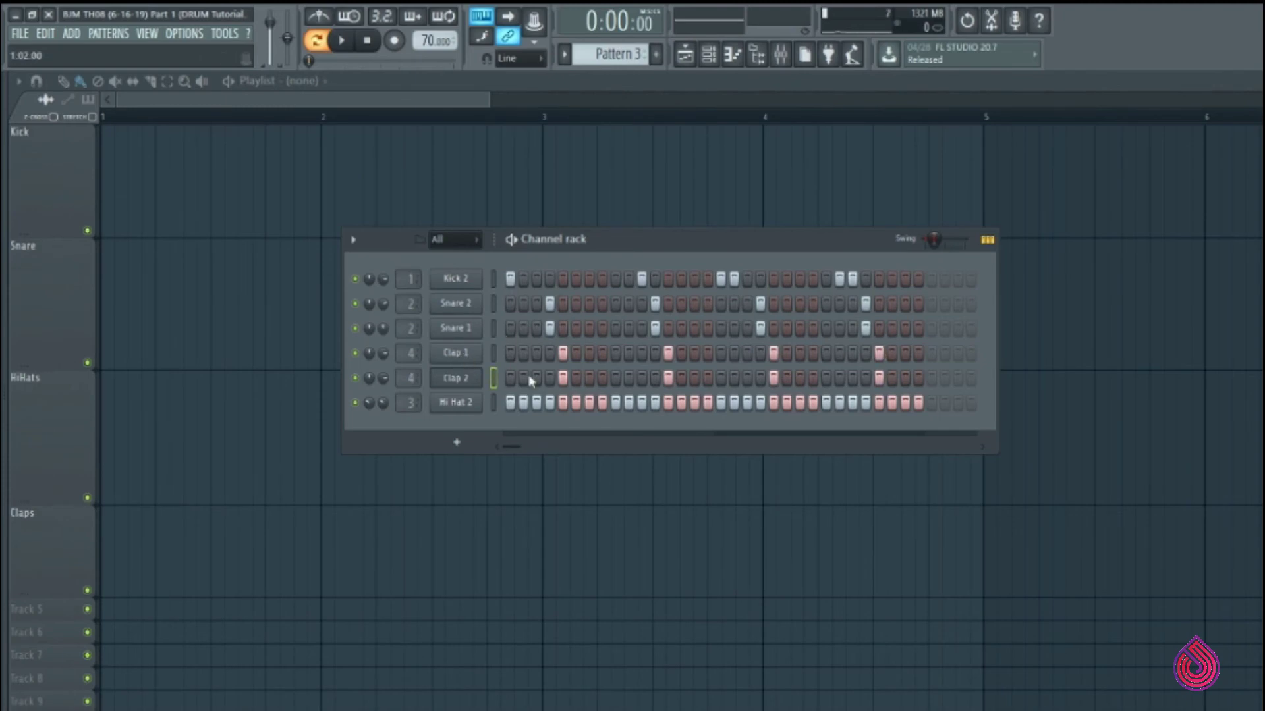
# Step: Shift all four Clap 1 notes slightly ahead of the beat in the piano roll, with the first starting at 1:04.15
pyautogui.rightClick(480, 346)
pyautogui.click(501, 353)
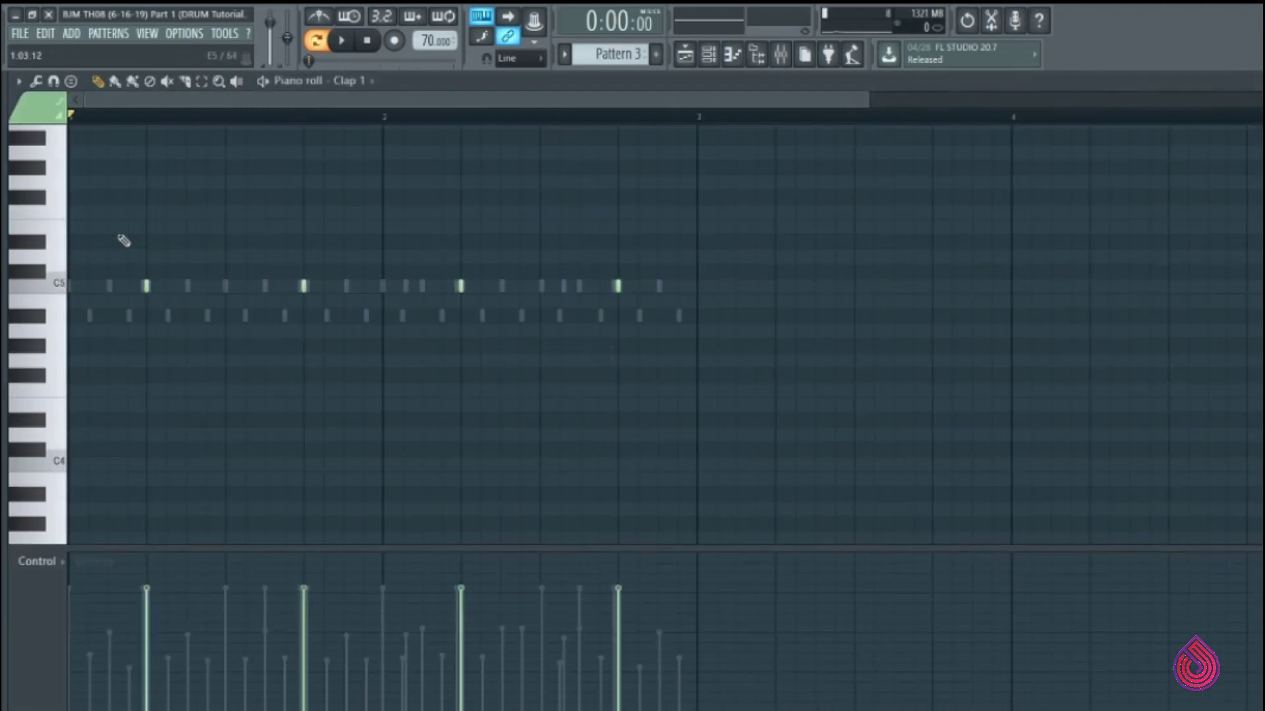
pyautogui.moveTo(114, 220); pyautogui.dragTo(662, 344)
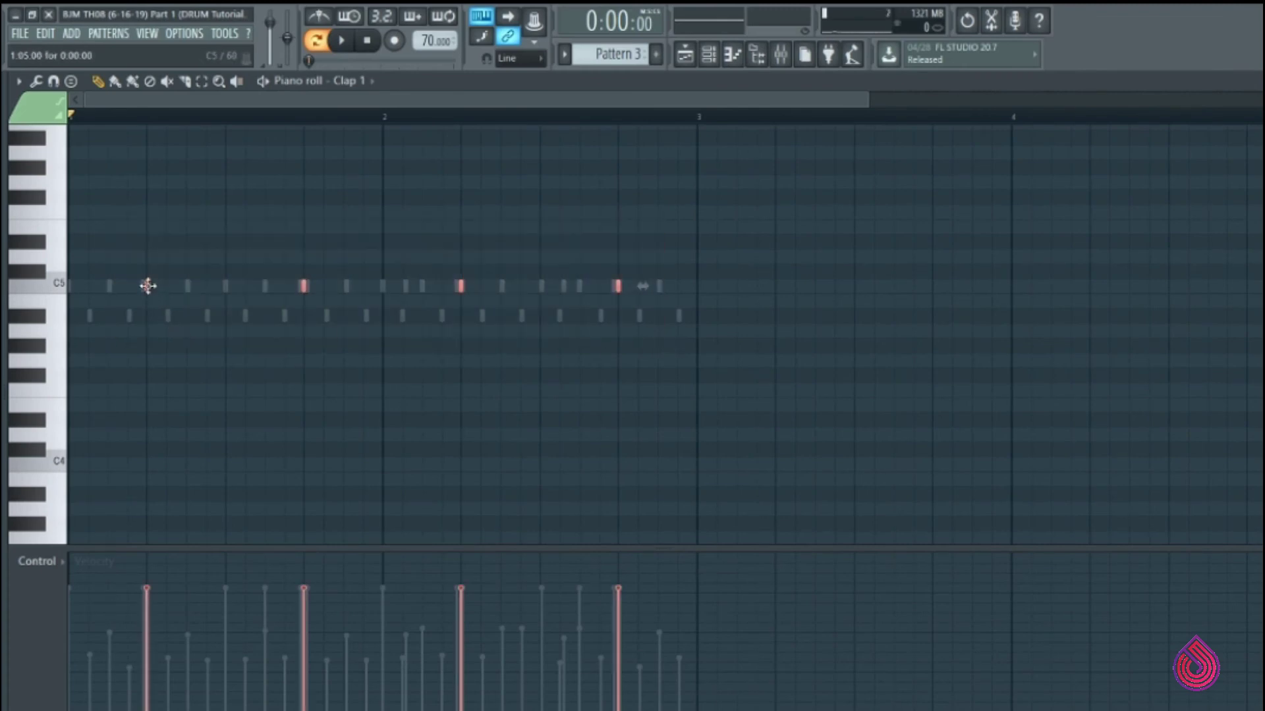
pyautogui.moveTo(147, 285); pyautogui.dragTo(138, 290)
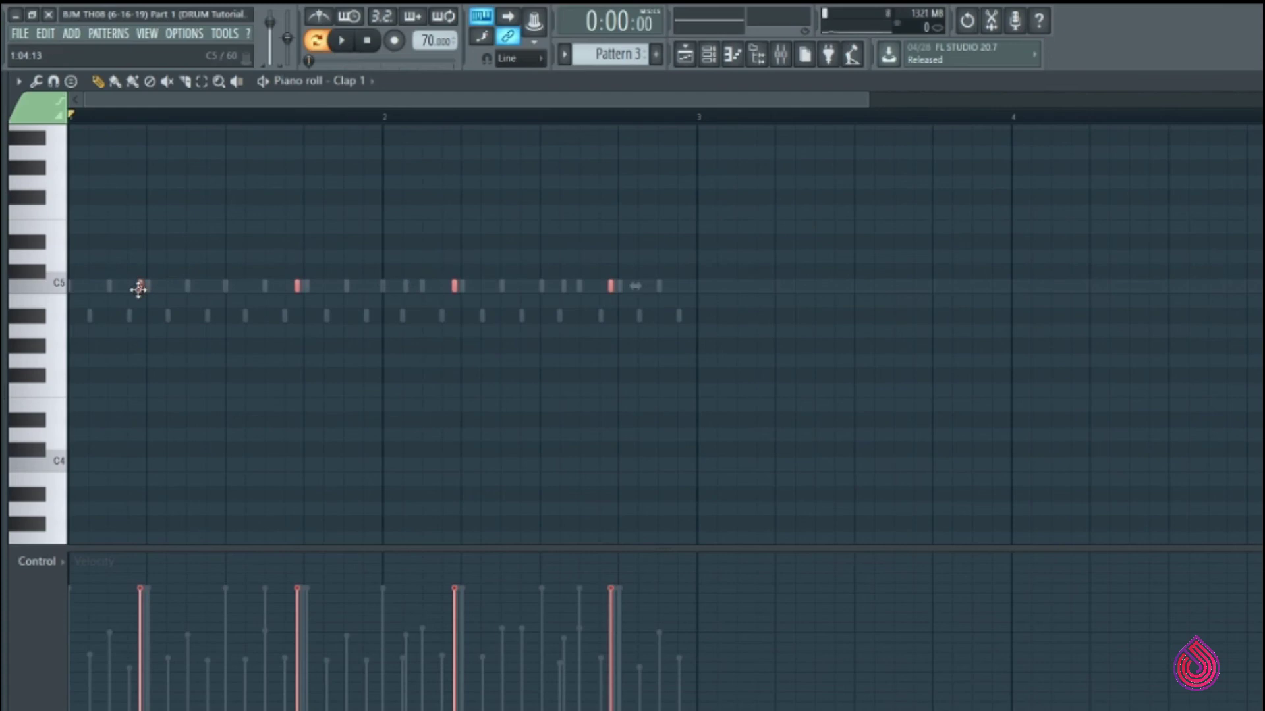
# Step: Shift all four Clap 2 notes ahead of the beat by the same small amount as the Clap 1 notes
pyautogui.click(356, 82)
pyautogui.click(386, 177)
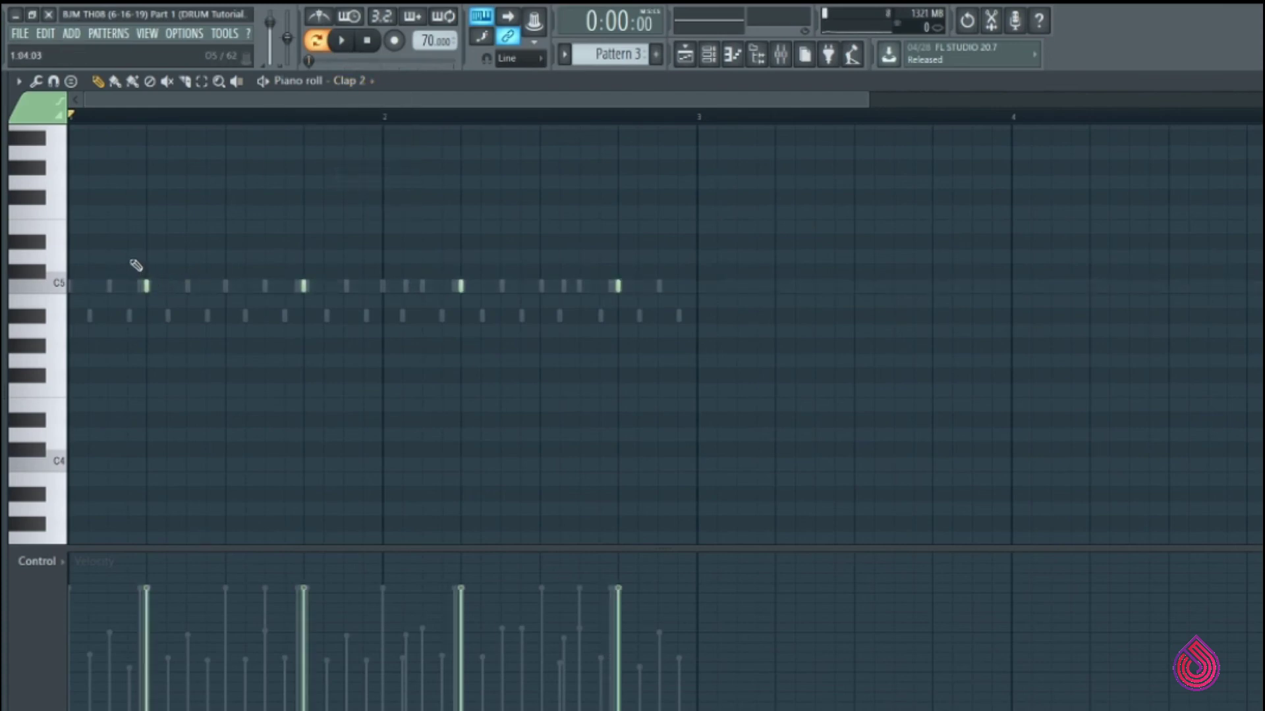
pyautogui.moveTo(131, 264); pyautogui.dragTo(662, 321)
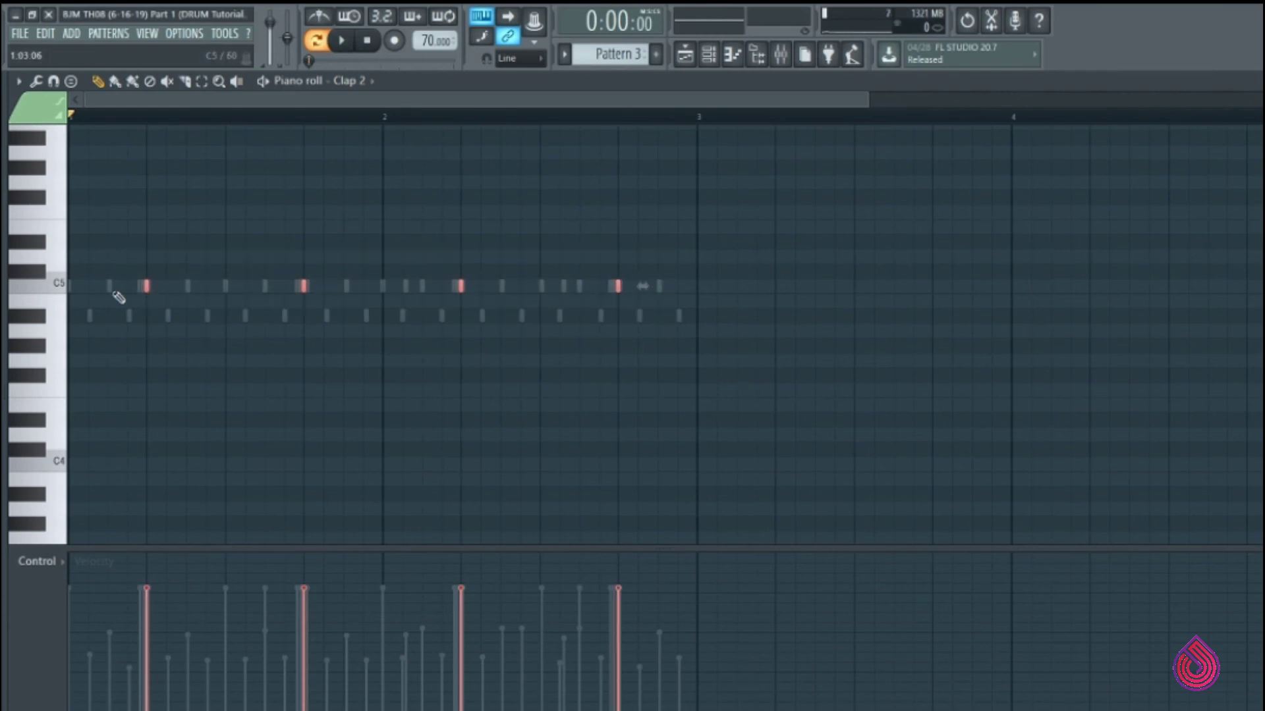
pyautogui.moveTo(147, 286); pyautogui.dragTo(141, 286)
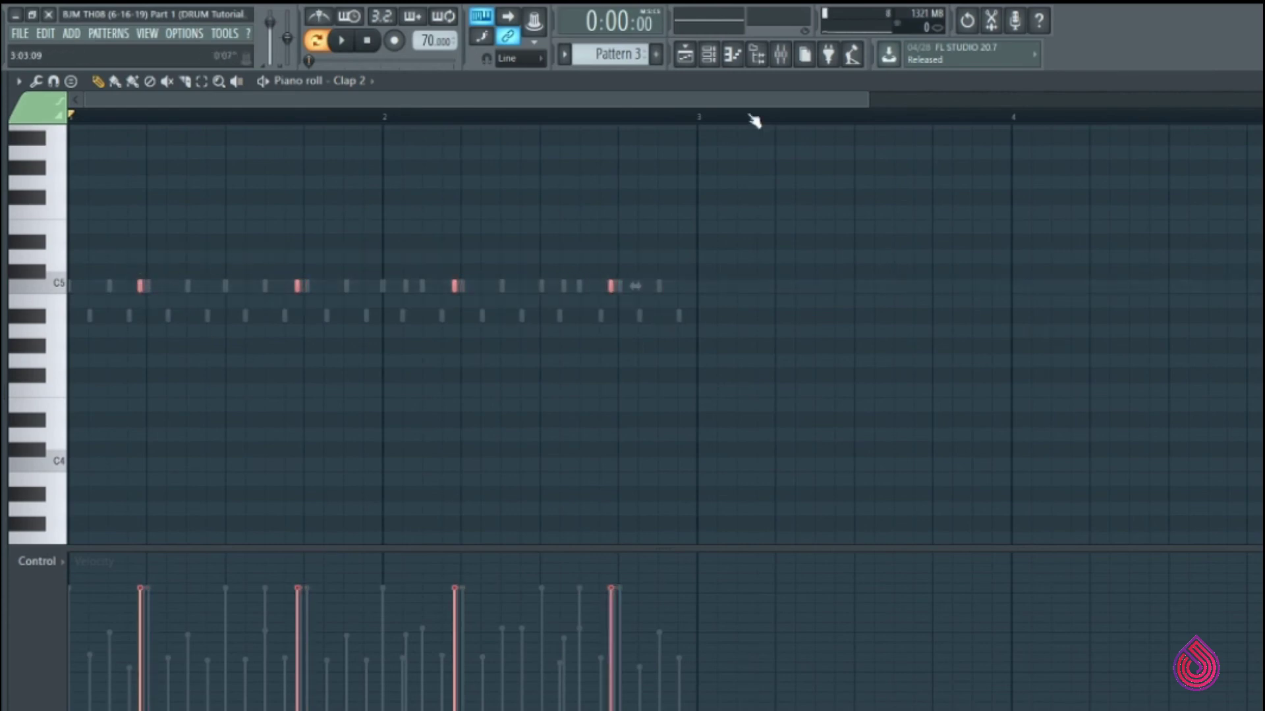
# Step: Return to the channel rack and play the pattern to hear the early claps
pyautogui.click(687, 56)
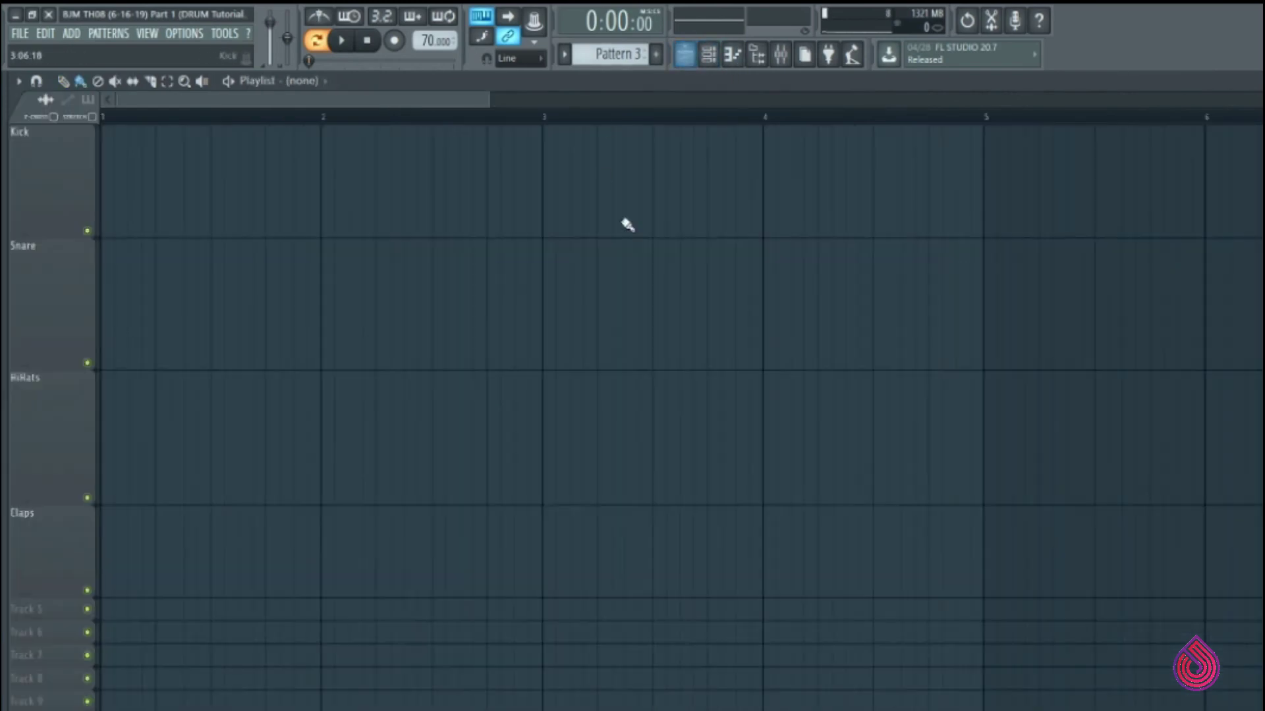
pyautogui.click(707, 56)
pyautogui.press('space')
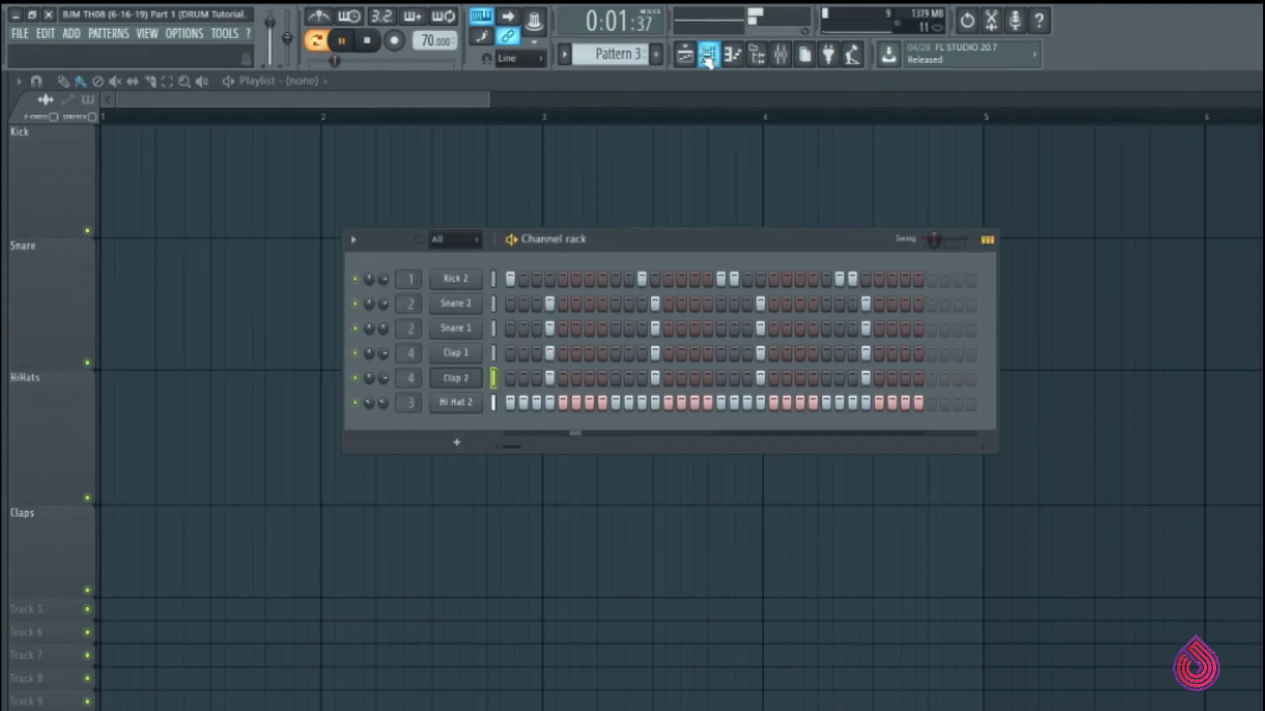
pyautogui.click(699, 62)
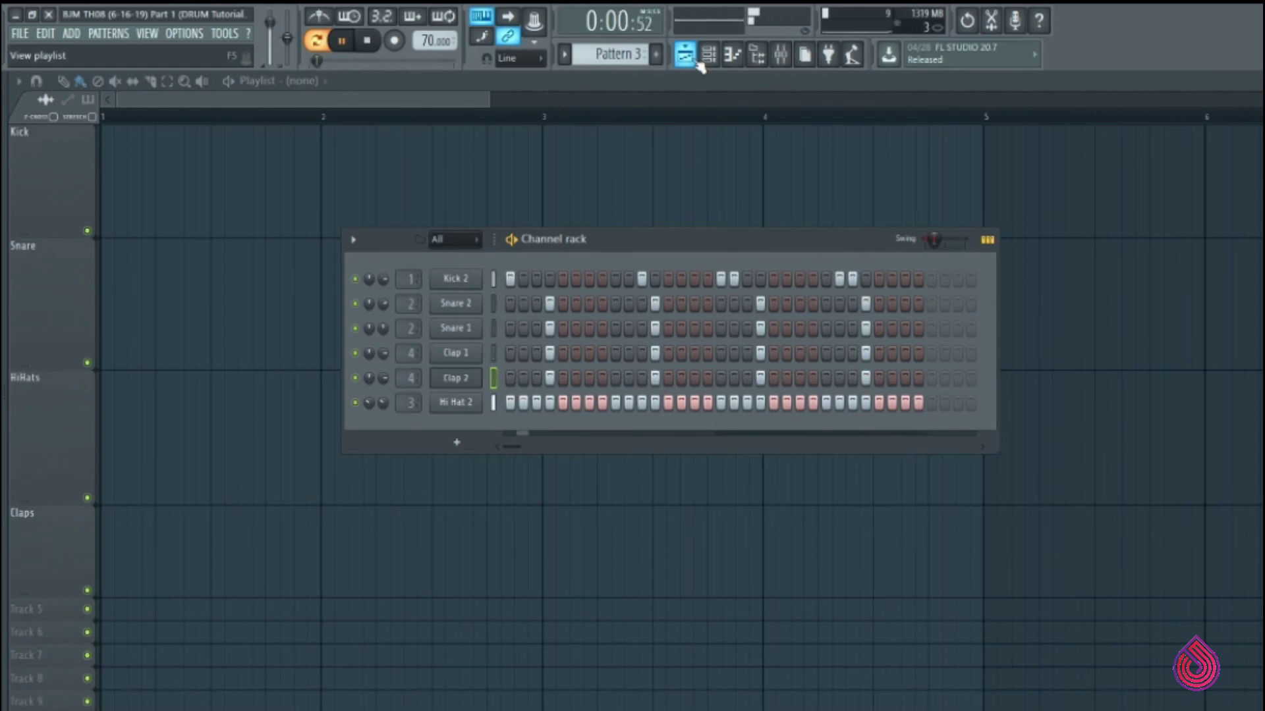
pyautogui.press('space')
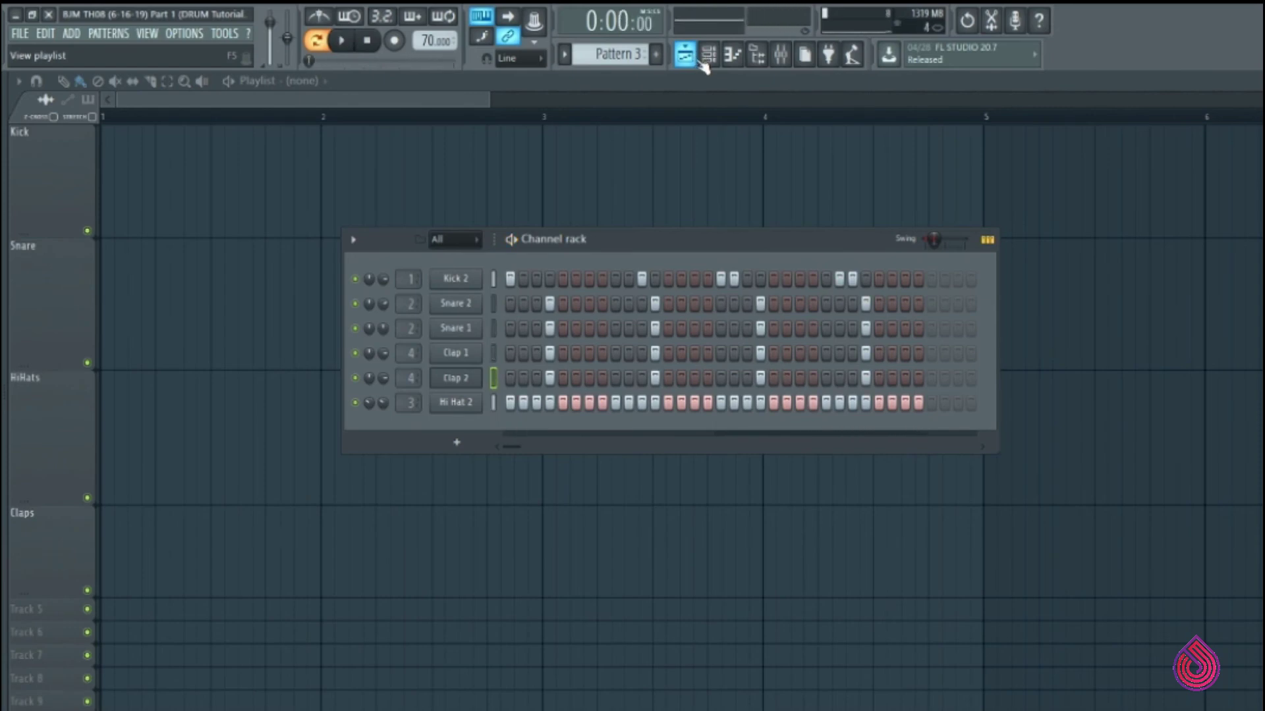
# Step: Examine the time controls in Clap 1's miscellaneous channel settings, and close the settings
pyautogui.click(456, 353)
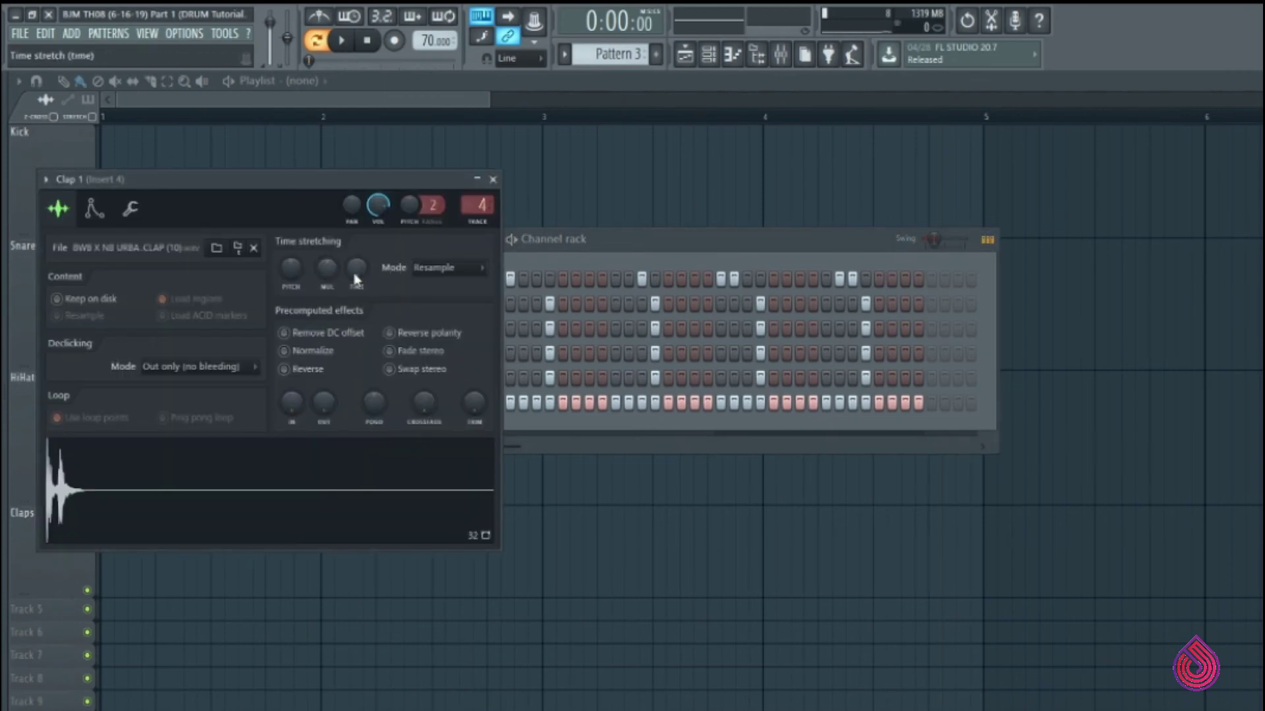
pyautogui.click(130, 209)
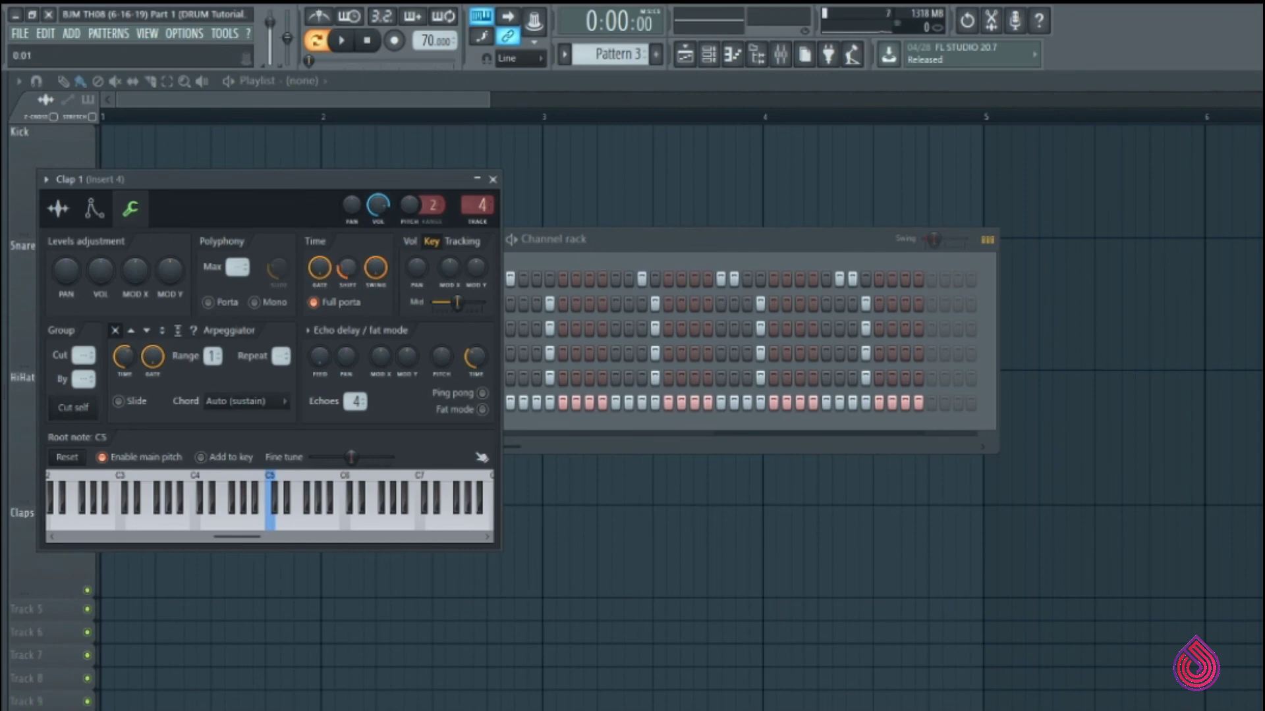
pyautogui.click(492, 180)
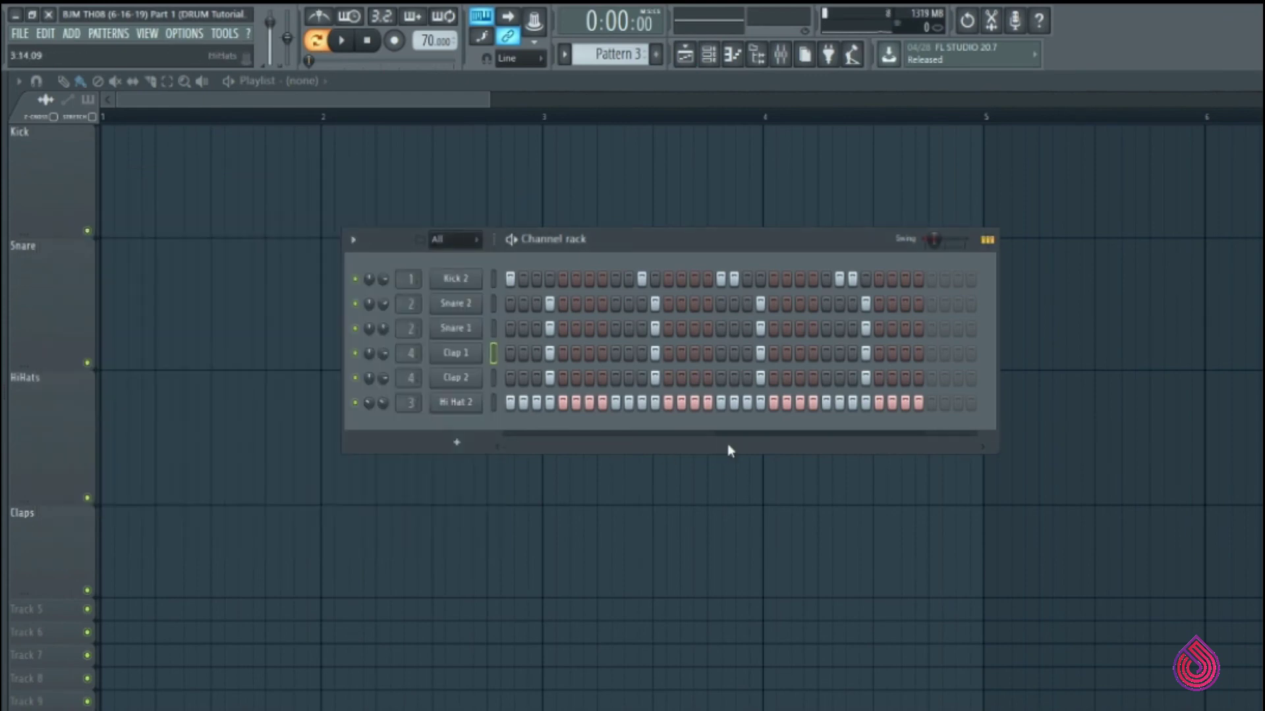
# Step: Shift all four Clap 1 notes slightly earlier again in the piano roll, with the first starting at 1:04.12
pyautogui.rightClick(477, 364)
pyautogui.click(517, 359)
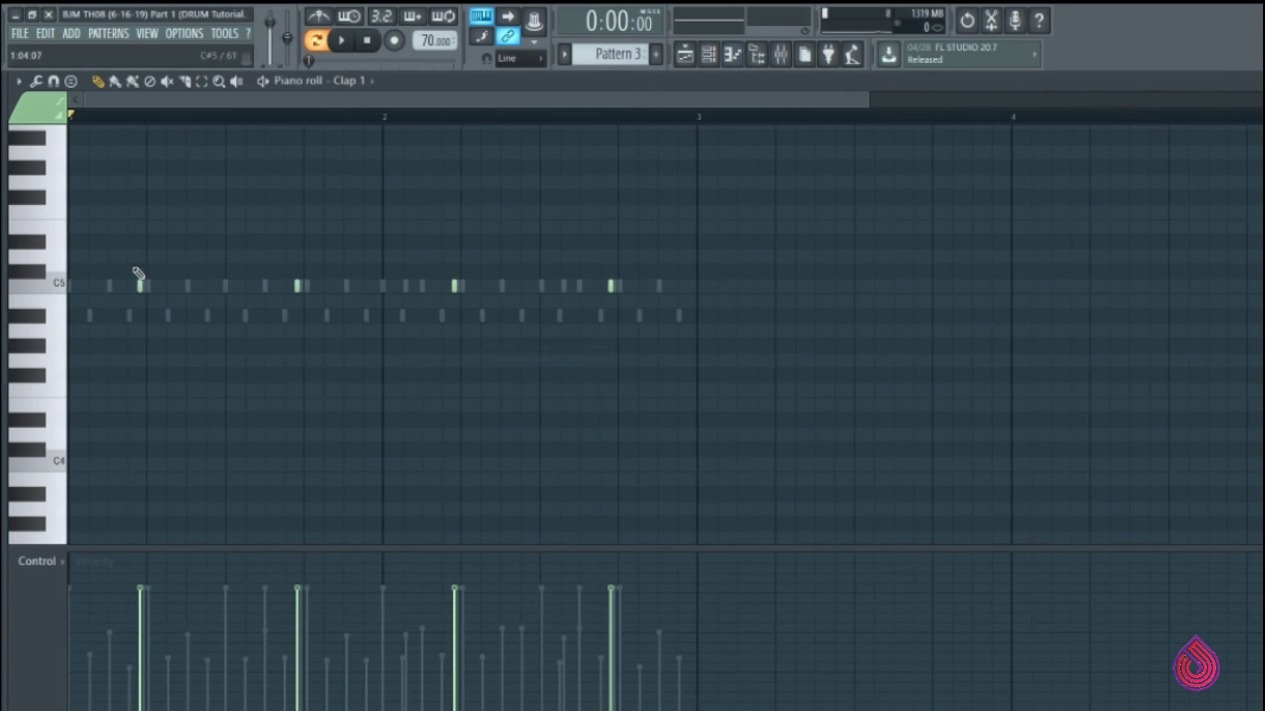
pyautogui.moveTo(134, 267); pyautogui.dragTo(631, 313)
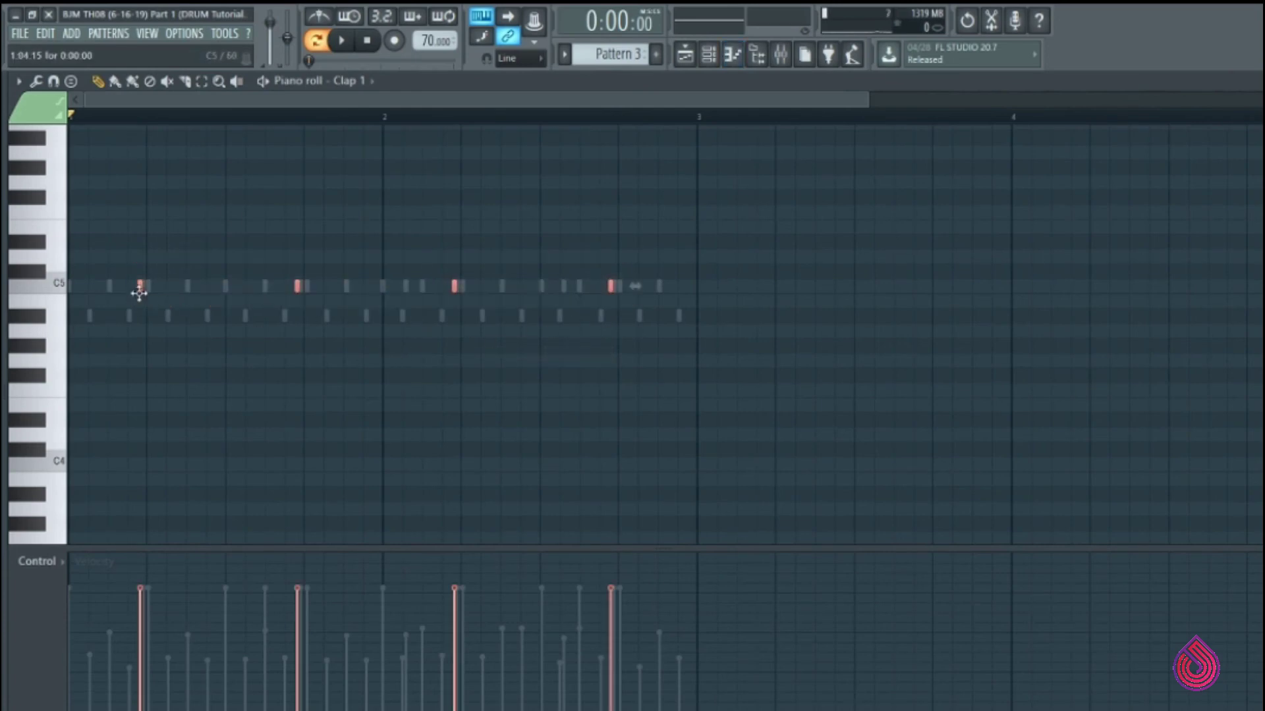
pyautogui.moveTo(137, 290); pyautogui.dragTo(135, 290)
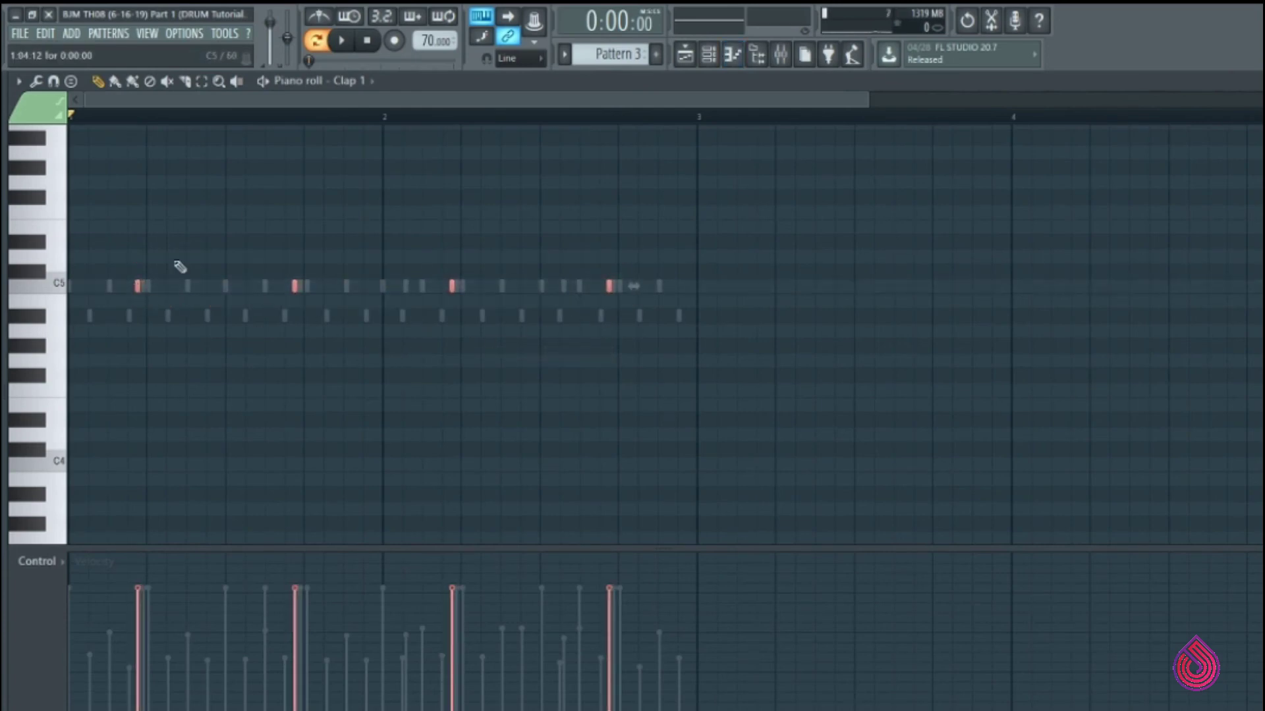
# Step: Select all four Clap 2 notes in the piano roll, and play the pattern from the channel rack
pyautogui.click(361, 80)
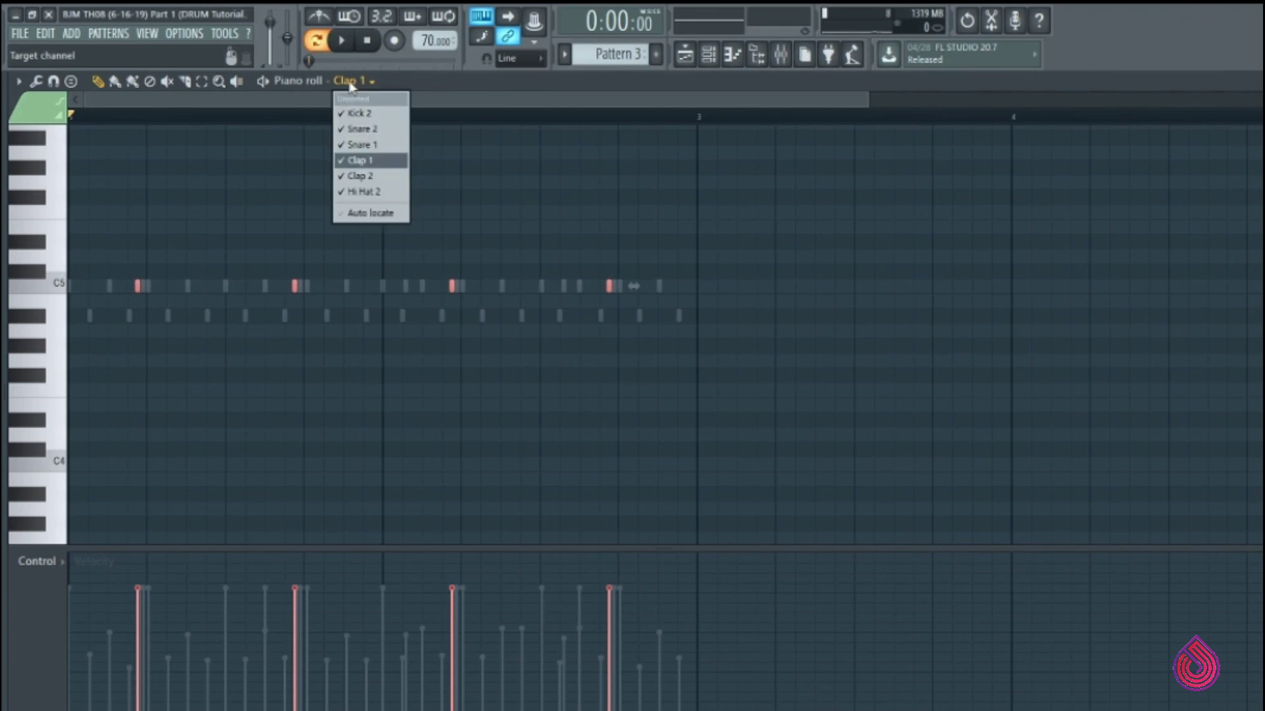
pyautogui.click(388, 178)
pyautogui.moveTo(130, 267); pyautogui.dragTo(640, 326)
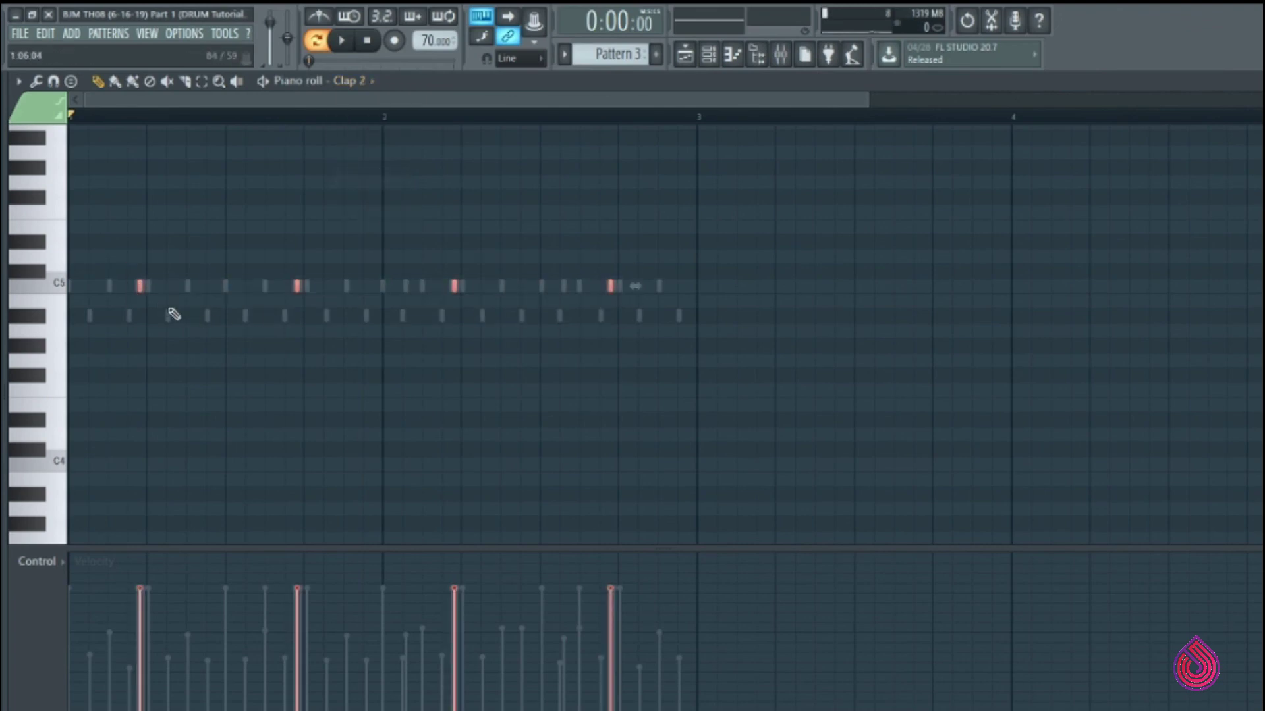
pyautogui.press('F7')
pyautogui.press('space')
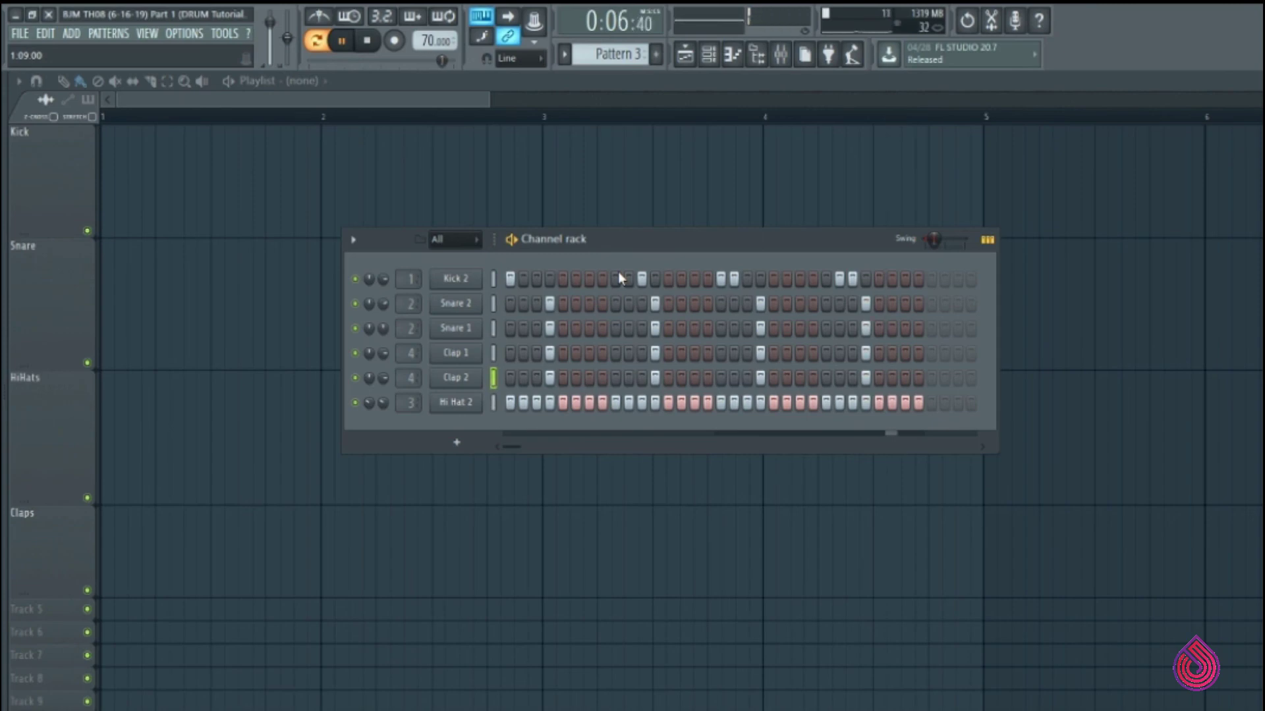
pyautogui.press('space')
# Step: Move only the last Clap 1 note of bar 2 slightly later in the piano roll
pyautogui.rightClick(459, 354)
pyautogui.click(540, 356)
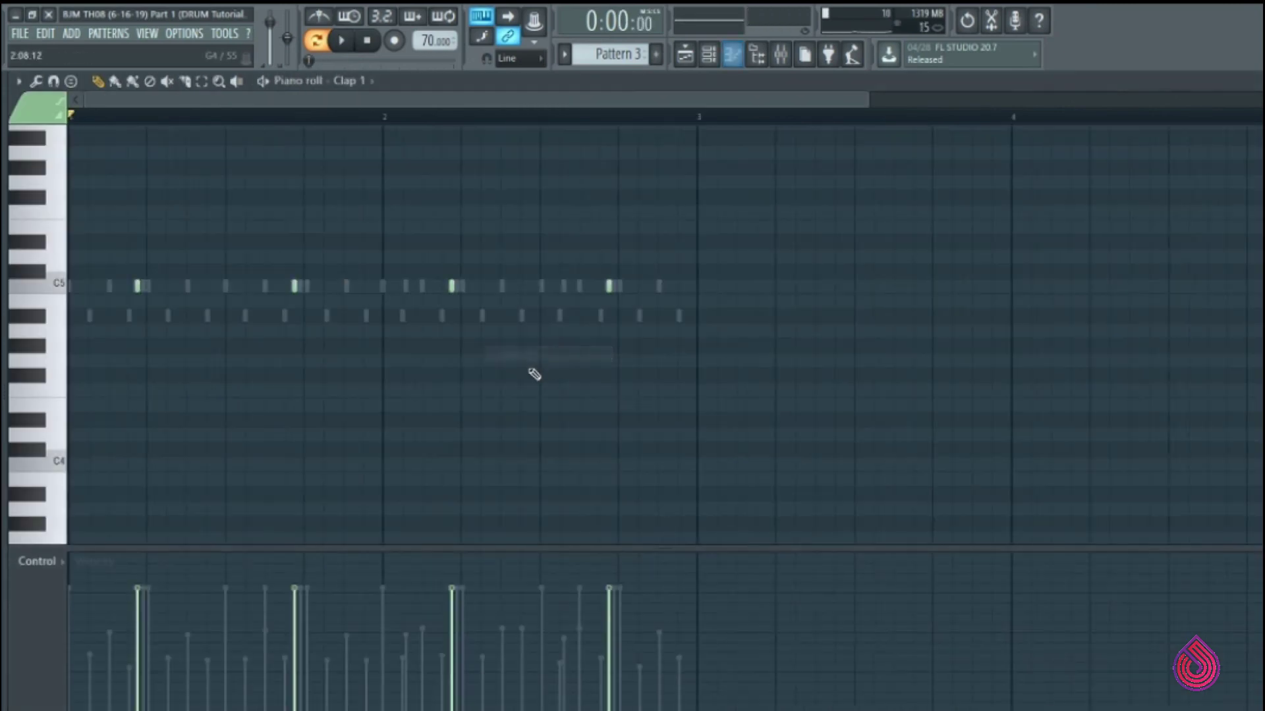
pyautogui.moveTo(593, 234); pyautogui.dragTo(705, 399)
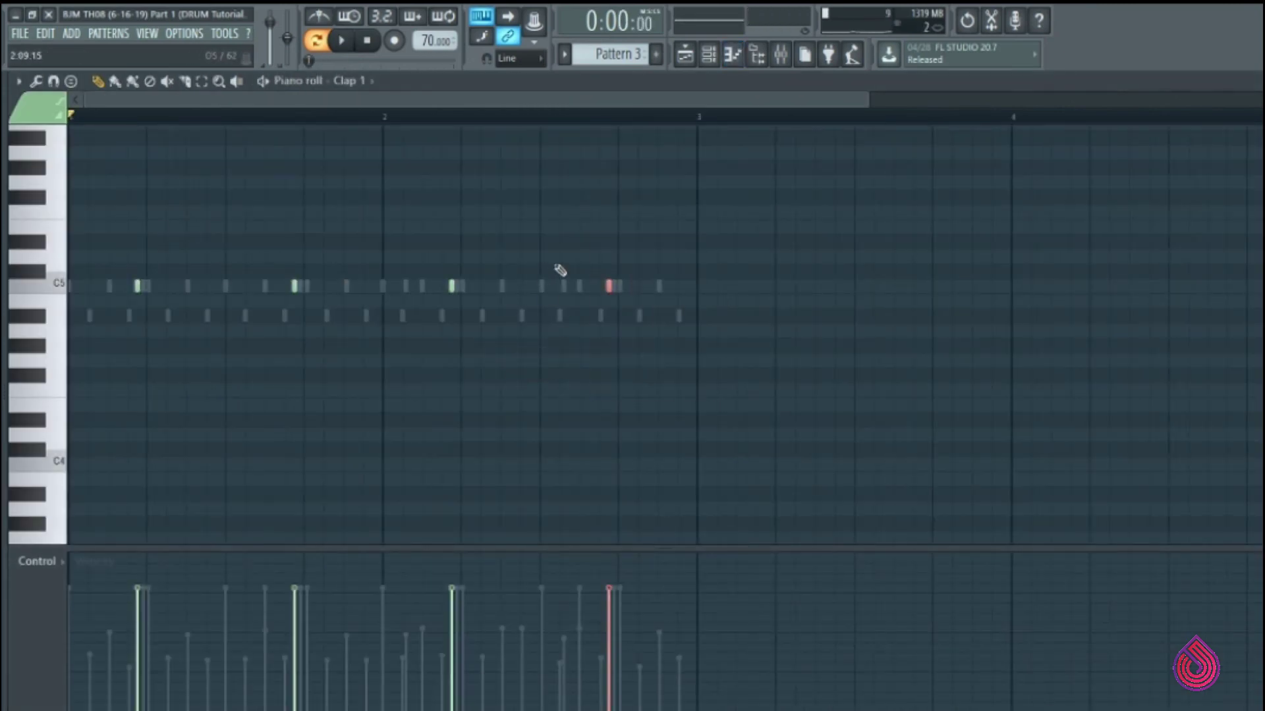
pyautogui.moveTo(610, 286); pyautogui.dragTo(614, 289)
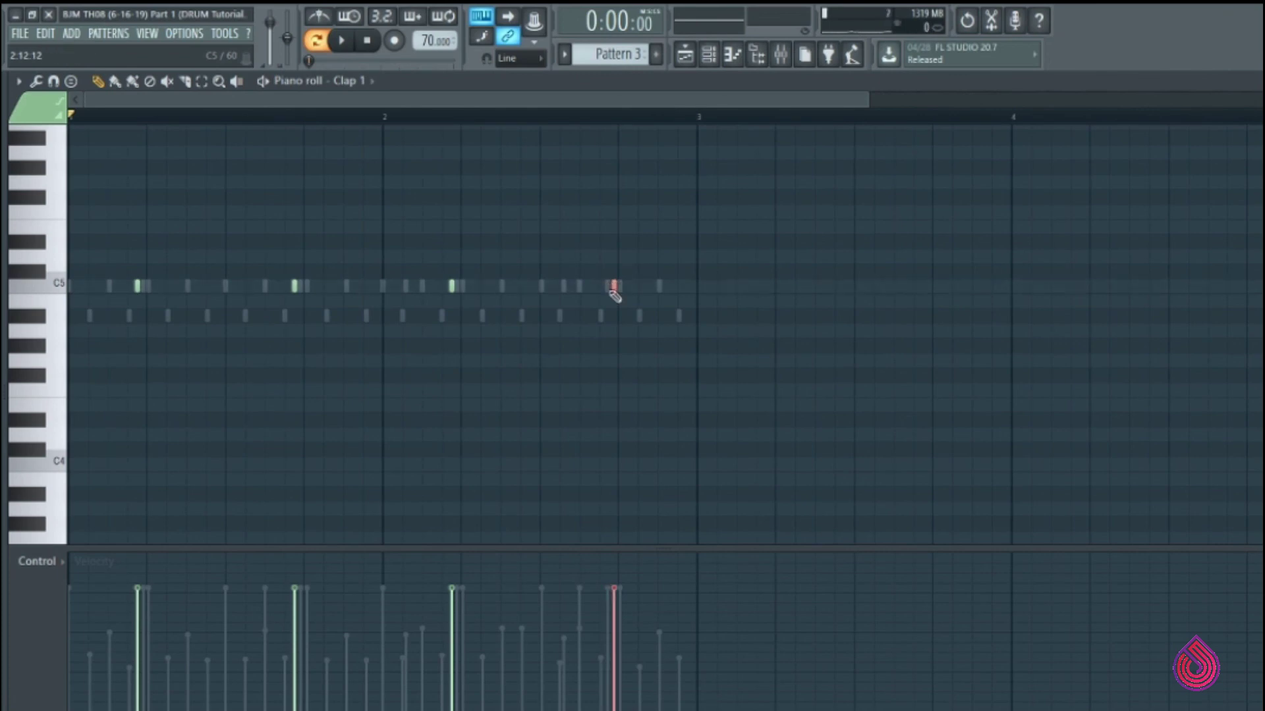
# Step: Move the last Clap 2 note of bar 2 and the second Clap 2 note of bar 1 slightly later in the piano roll
pyautogui.click(361, 81)
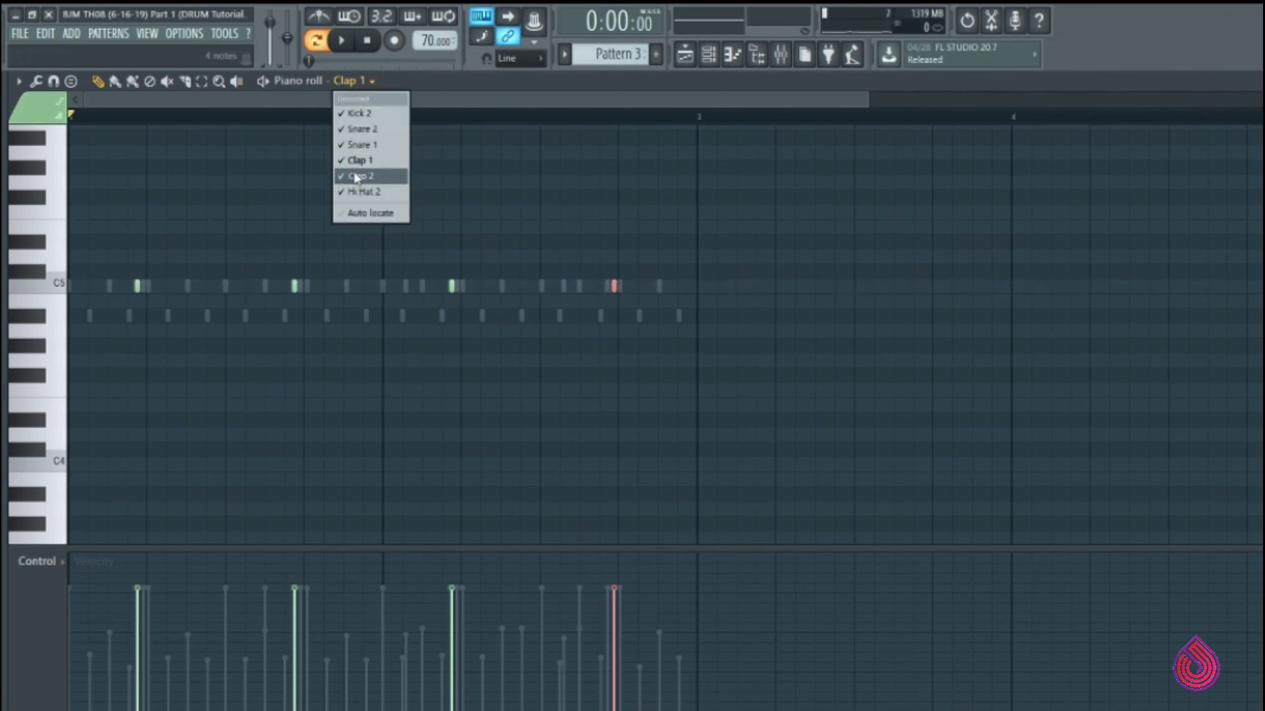
pyautogui.click(361, 175)
pyautogui.click(607, 286)
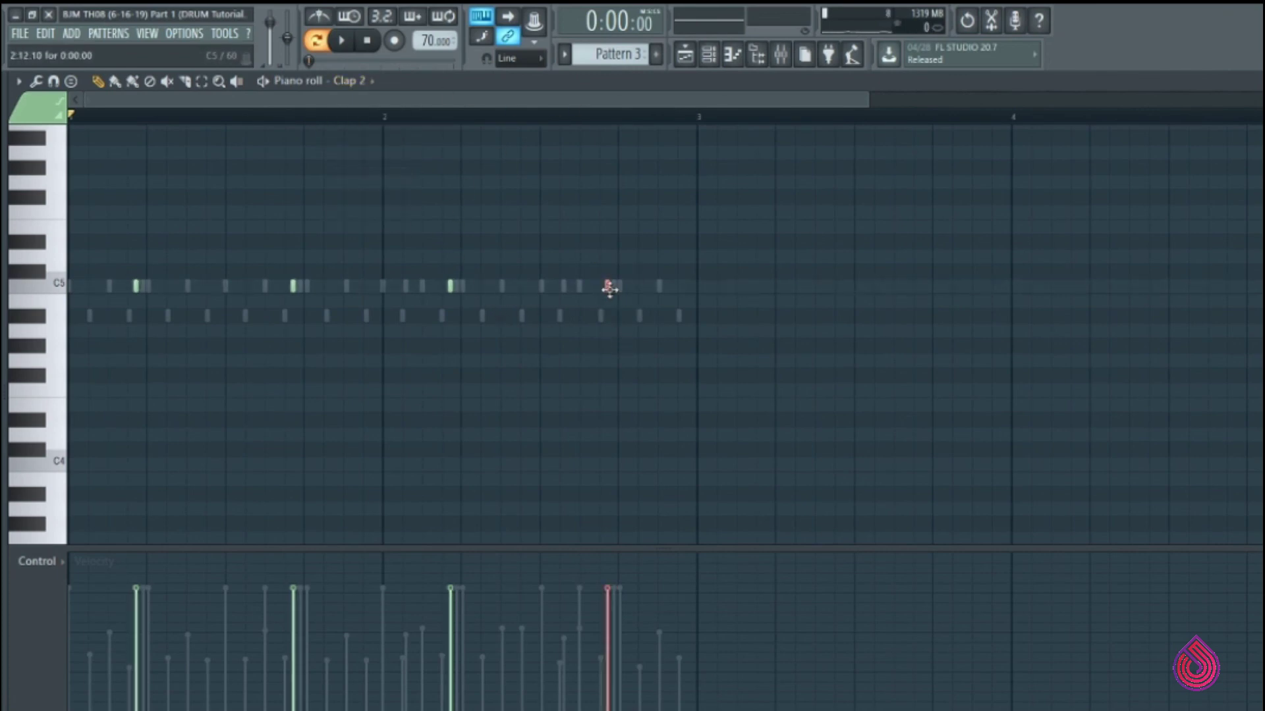
pyautogui.moveTo(608, 287); pyautogui.dragTo(613, 286)
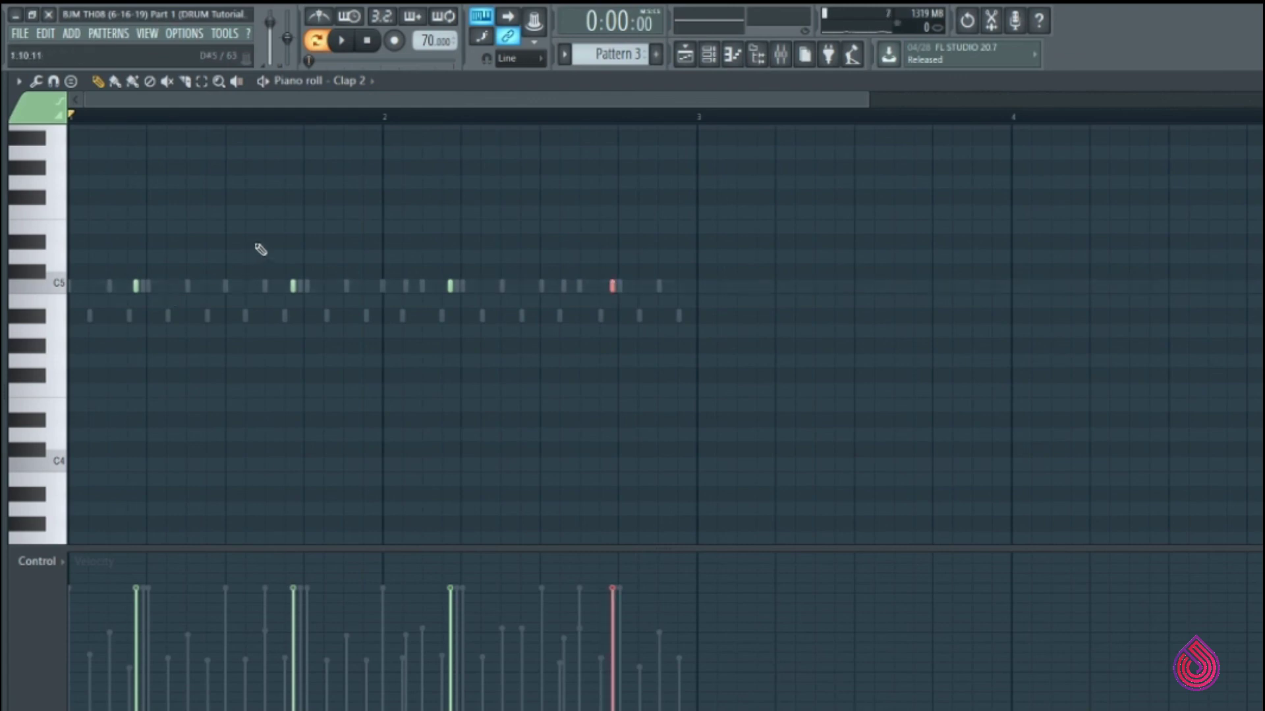
pyautogui.click(293, 287)
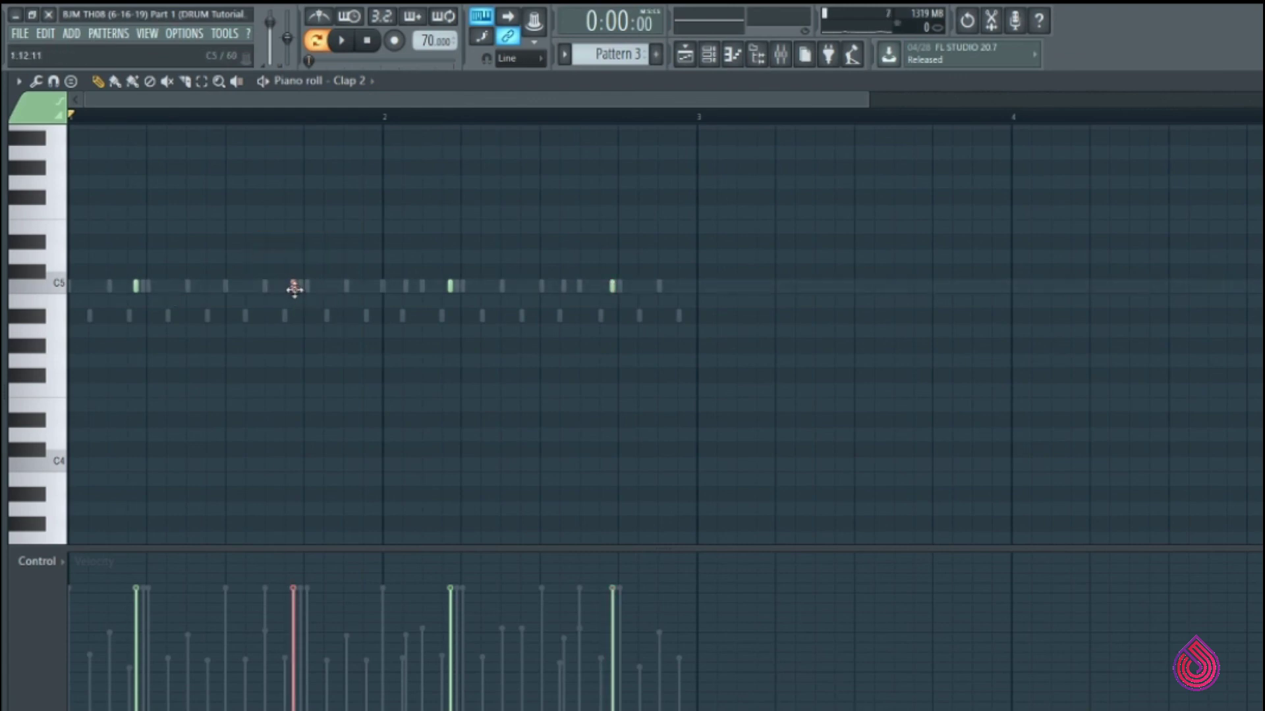
pyautogui.moveTo(294, 286); pyautogui.dragTo(297, 286)
# Step: Move only the second Clap 1 note of bar 1 slightly later in the piano roll
pyautogui.click(349, 81)
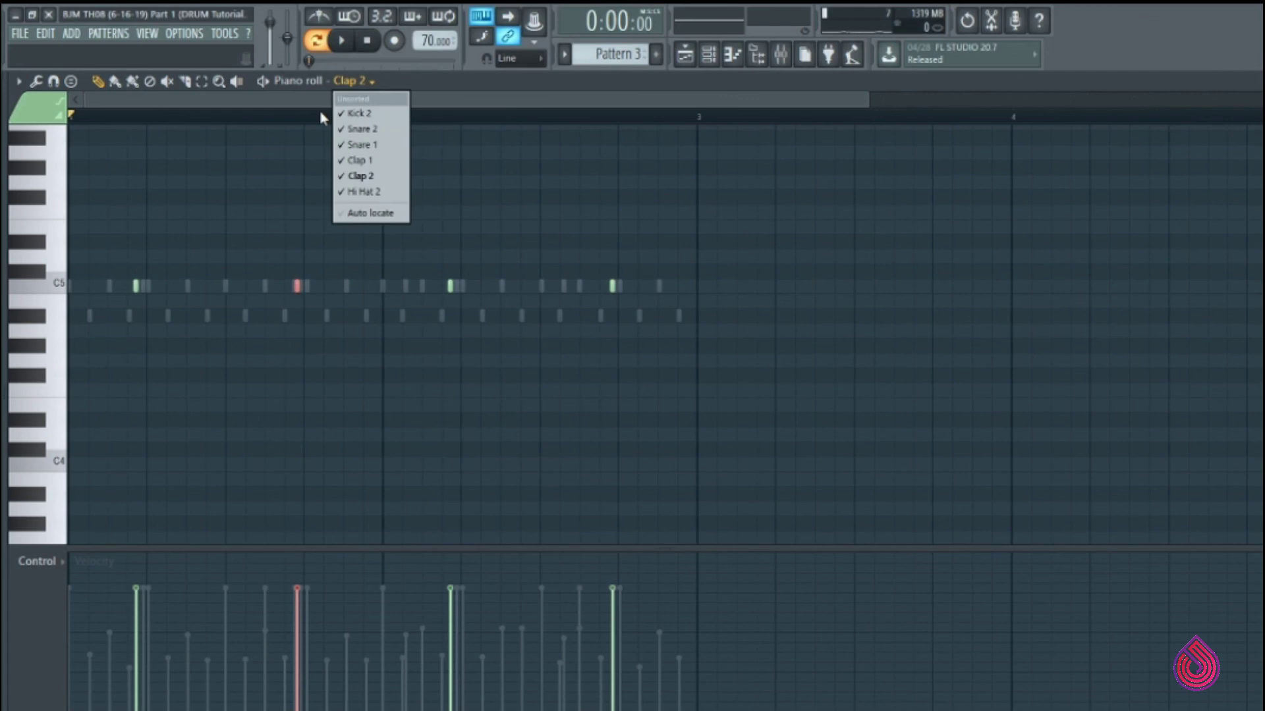
pyautogui.click(358, 160)
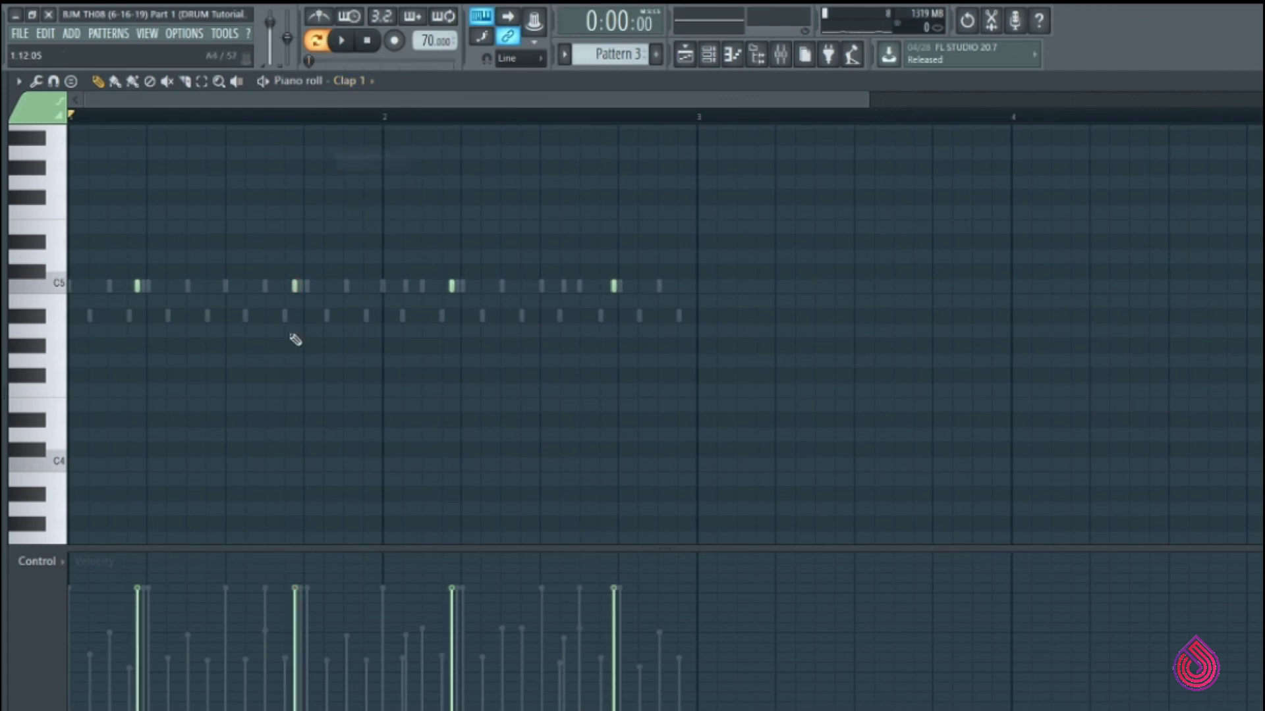
pyautogui.click(295, 285)
pyautogui.moveTo(294, 286); pyautogui.dragTo(298, 286)
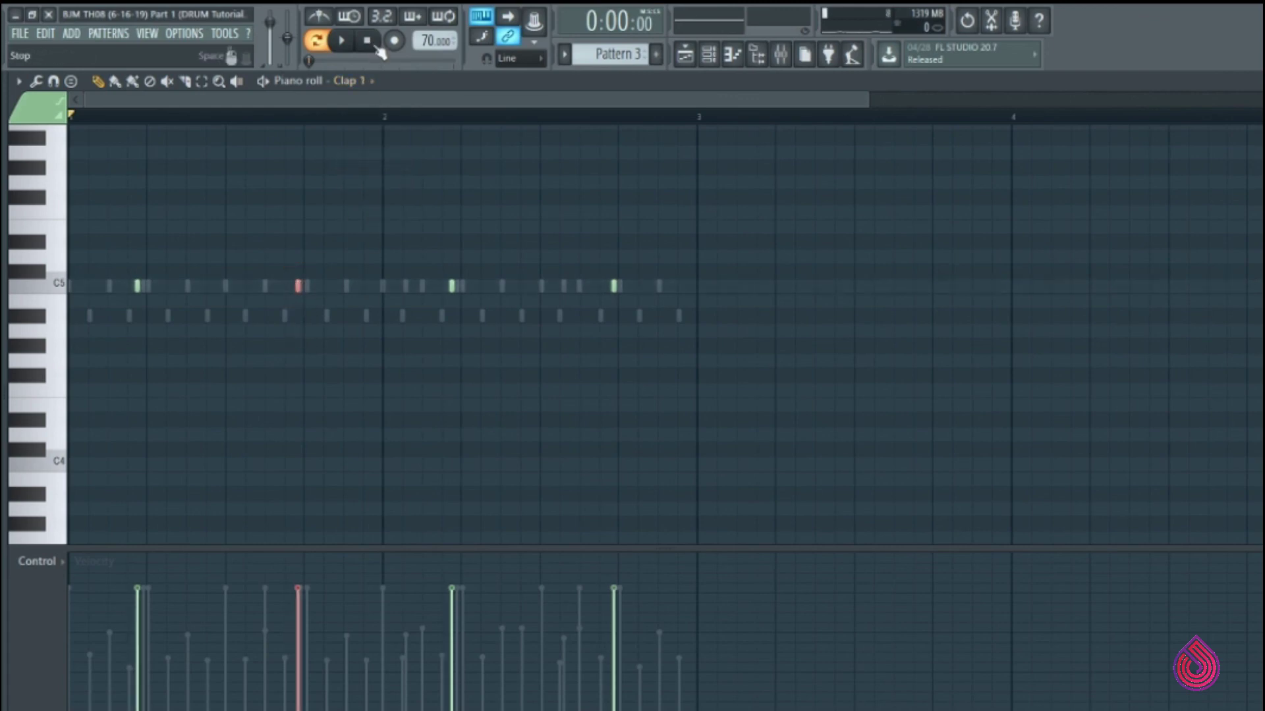
# Step: Play the pattern with the channel rack open, stop it, and switch from the piano roll to the playlist
pyautogui.click(718, 61)
pyautogui.press('space')
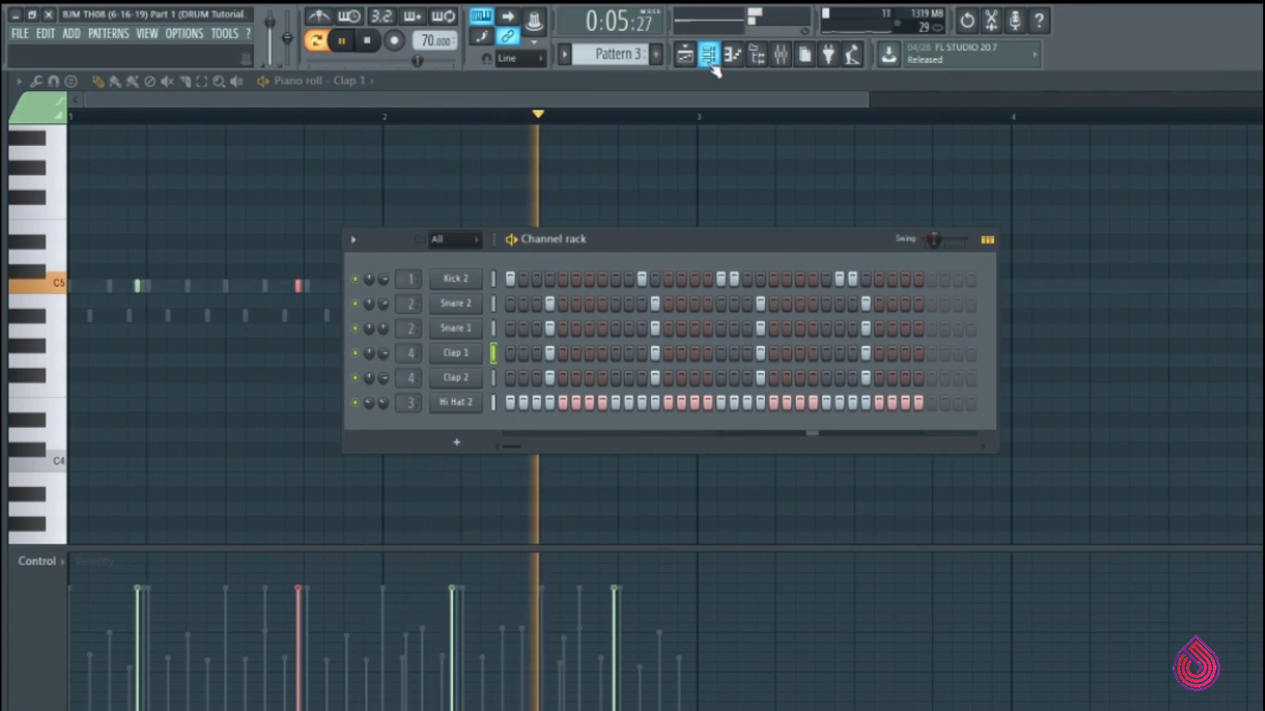
pyautogui.press('space')
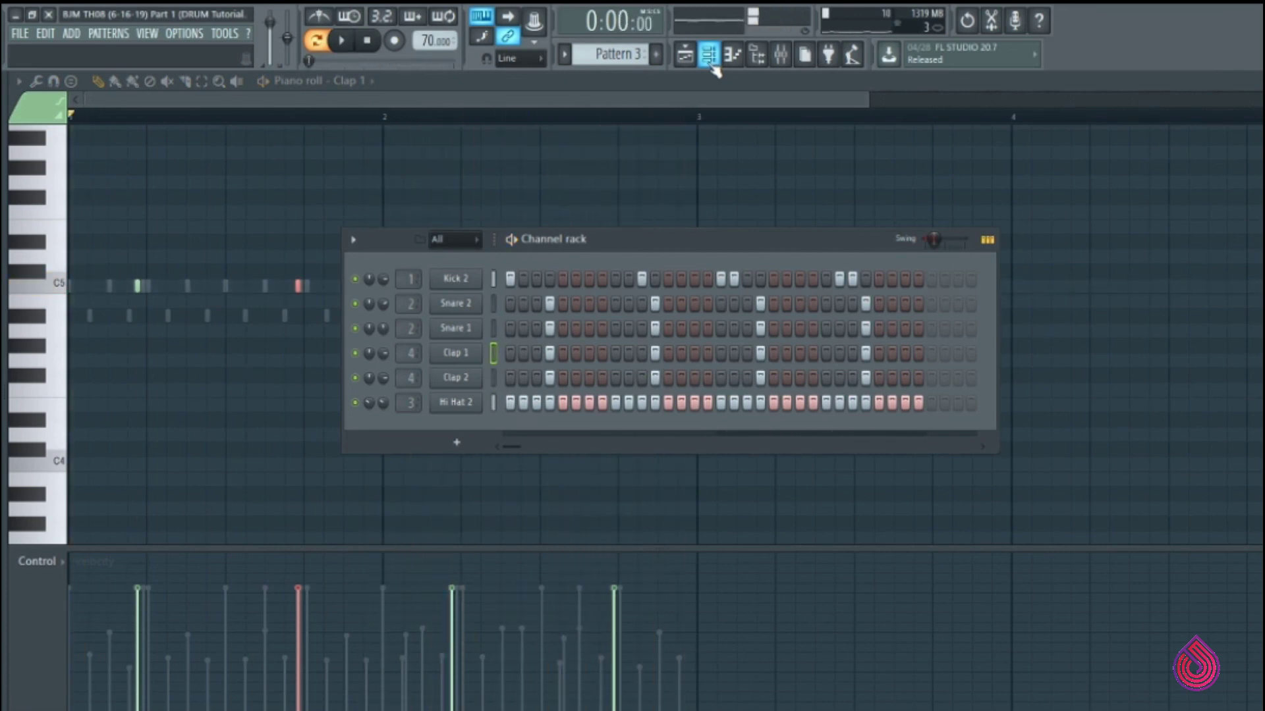
pyautogui.click(710, 63)
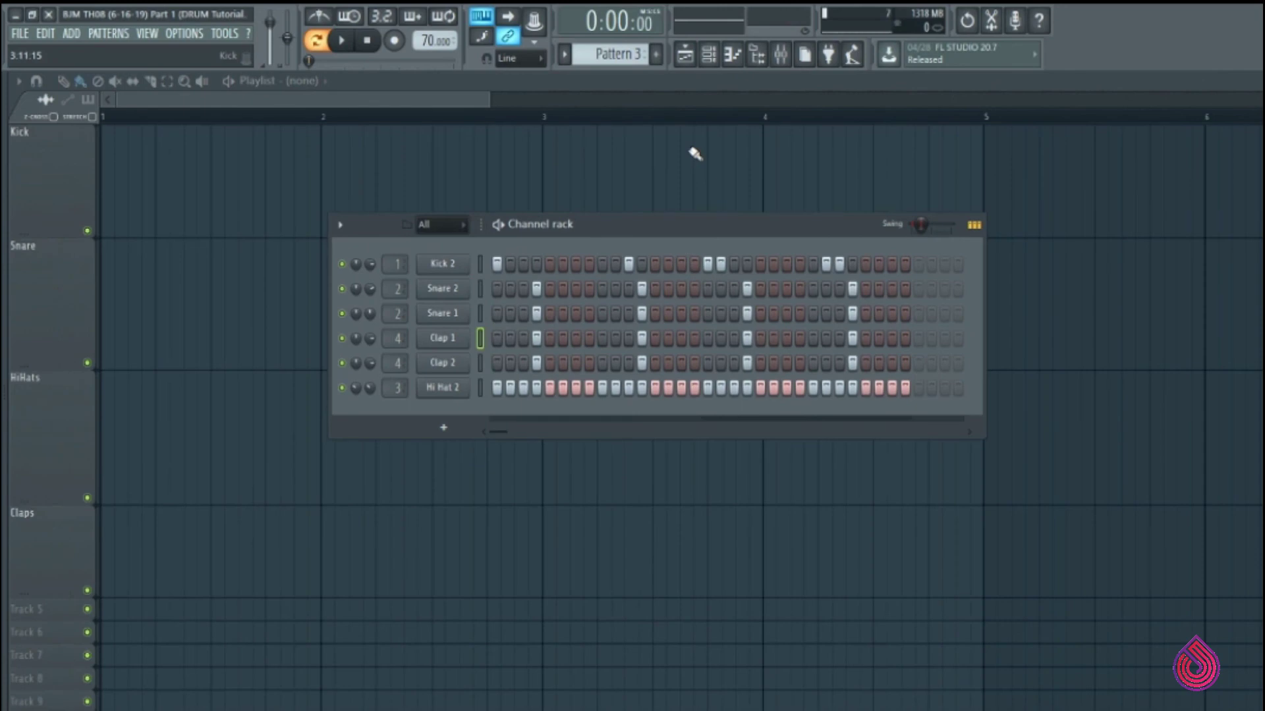